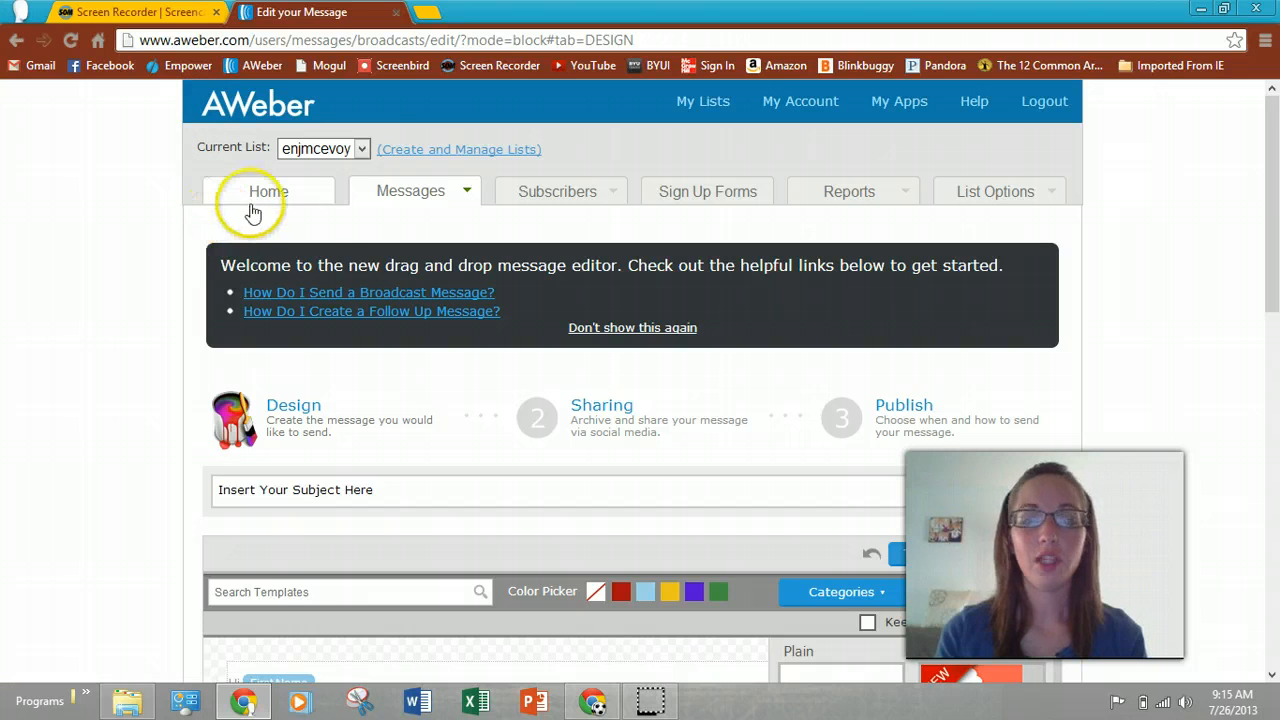
- Set the broadcast message's subject line to "Subject"
{"action": "left_click", "coordinate": [466, 198]}
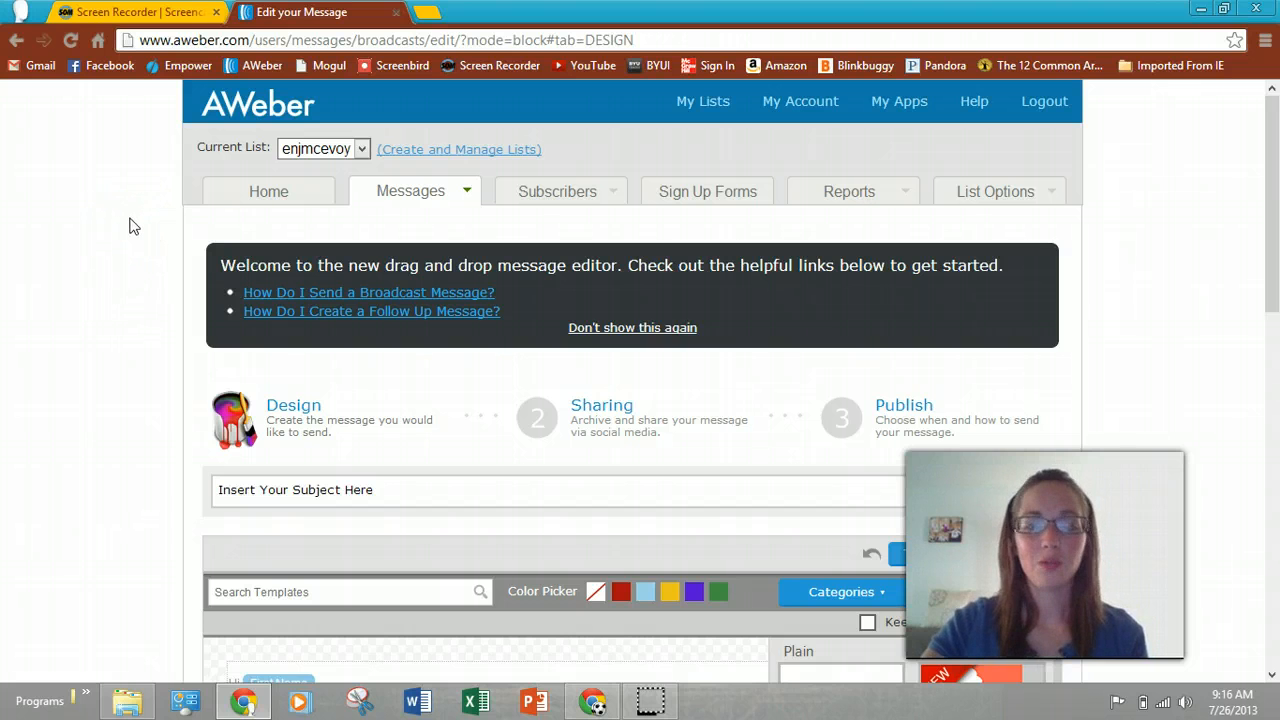
{"action": "scroll", "coordinate": [130, 225], "scroll_direction": "down", "scroll_amount": 3}
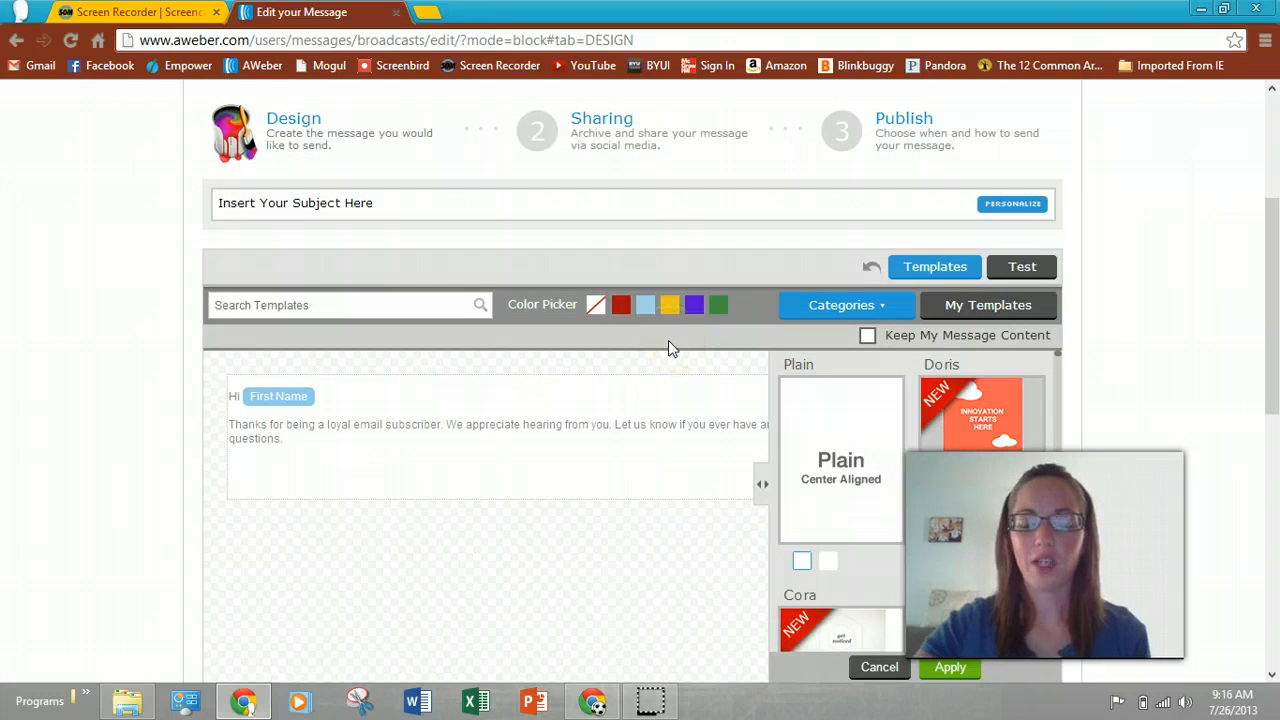
{"action": "left_click", "coordinate": [250, 205]}
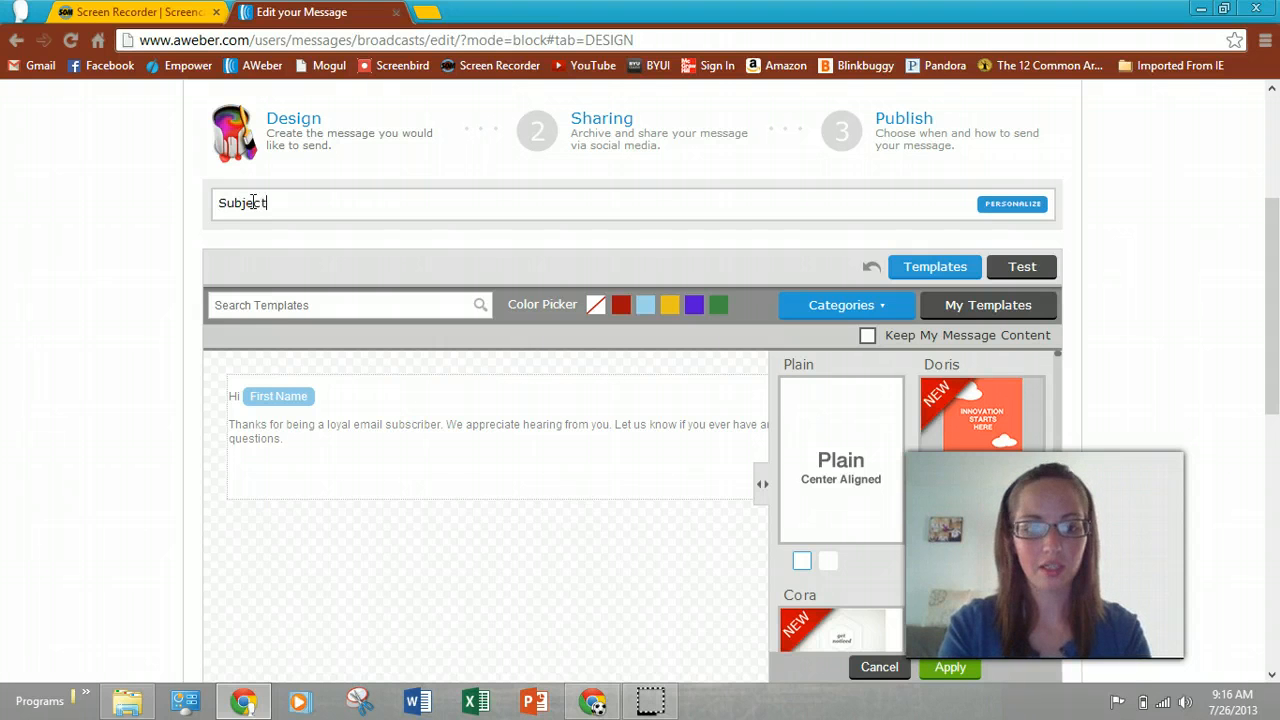
- Replace the entire default greeting and thank-you text in the message body with "Whatever you want"
{"action": "left_click", "coordinate": [260, 491]}
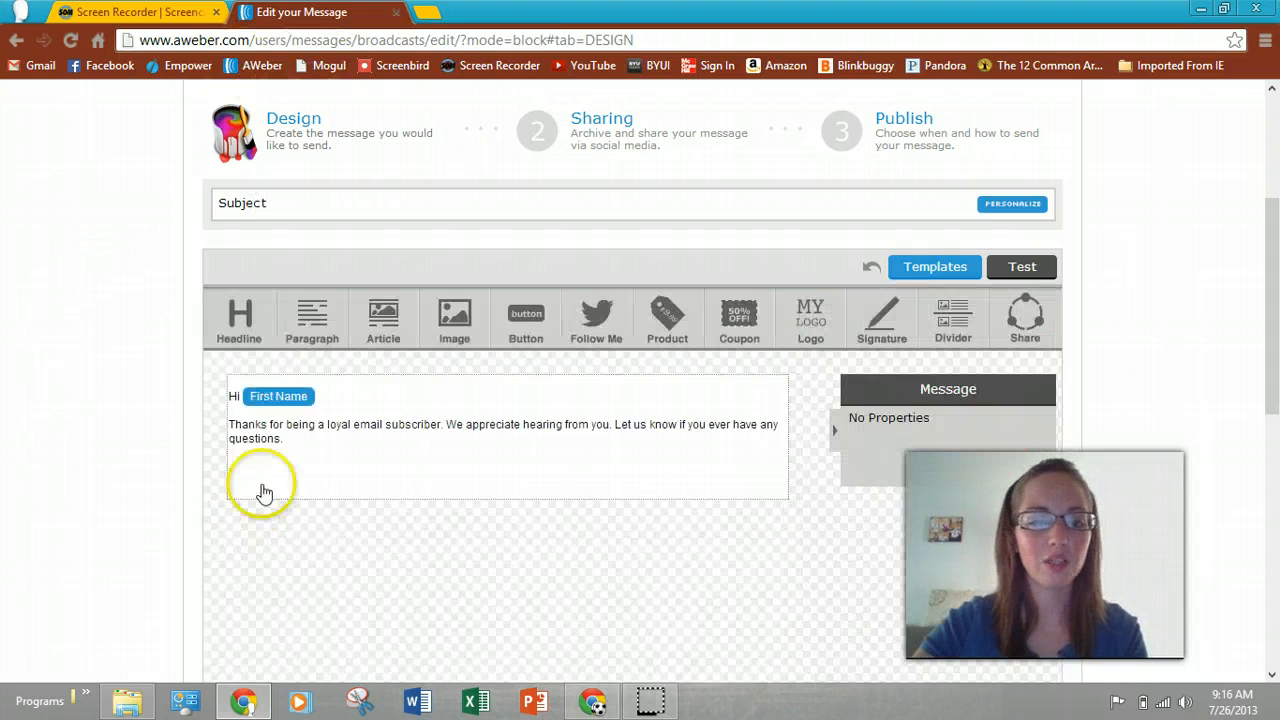
{"action": "left_click", "coordinate": [297, 449]}
{"action": "left_click", "coordinate": [316, 447]}
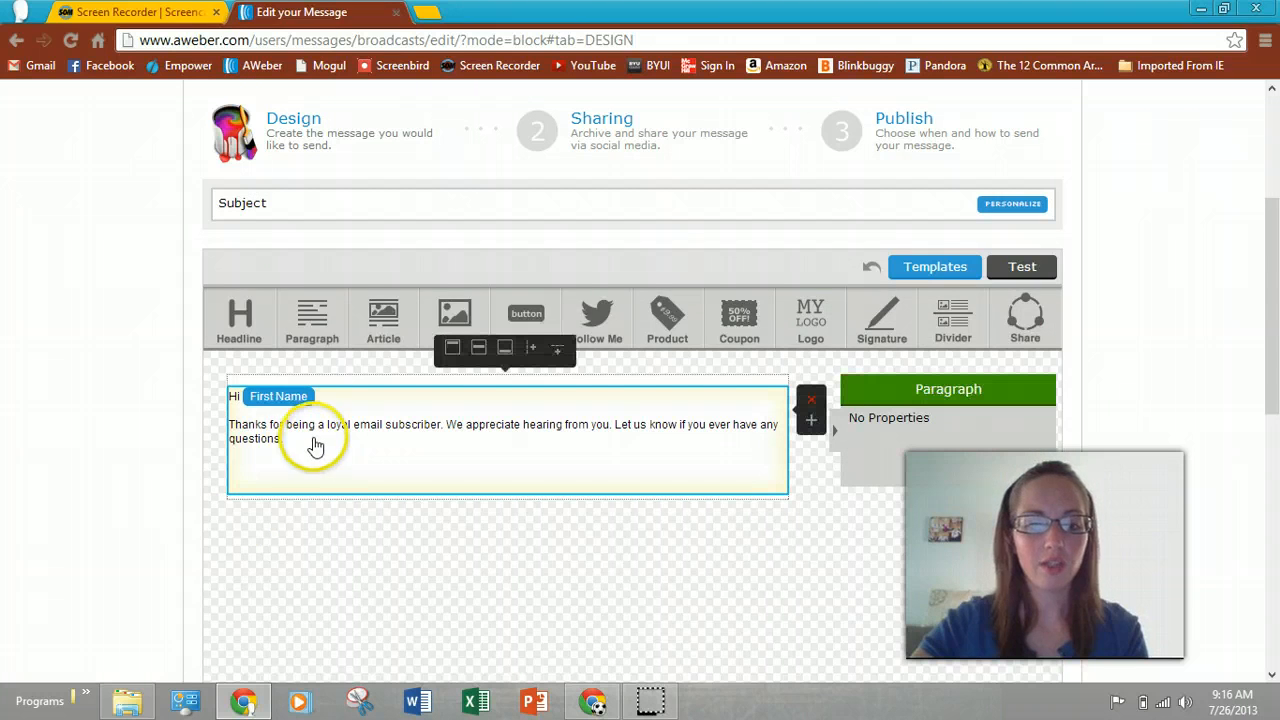
{"action": "triple_click", "coordinate": [312, 440]}
{"action": "left_click_drag", "start_coordinate": [298, 440], "coordinate": [229, 395]}
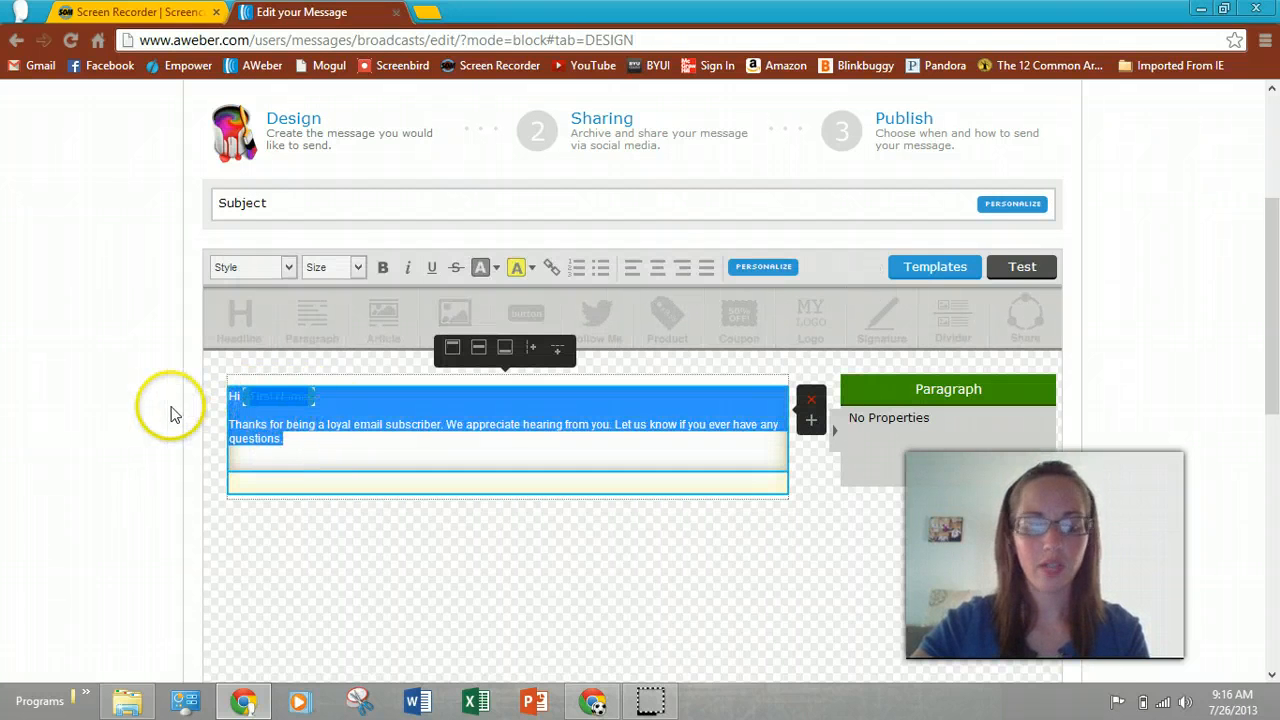
{"action": "key", "text": "Delete"}
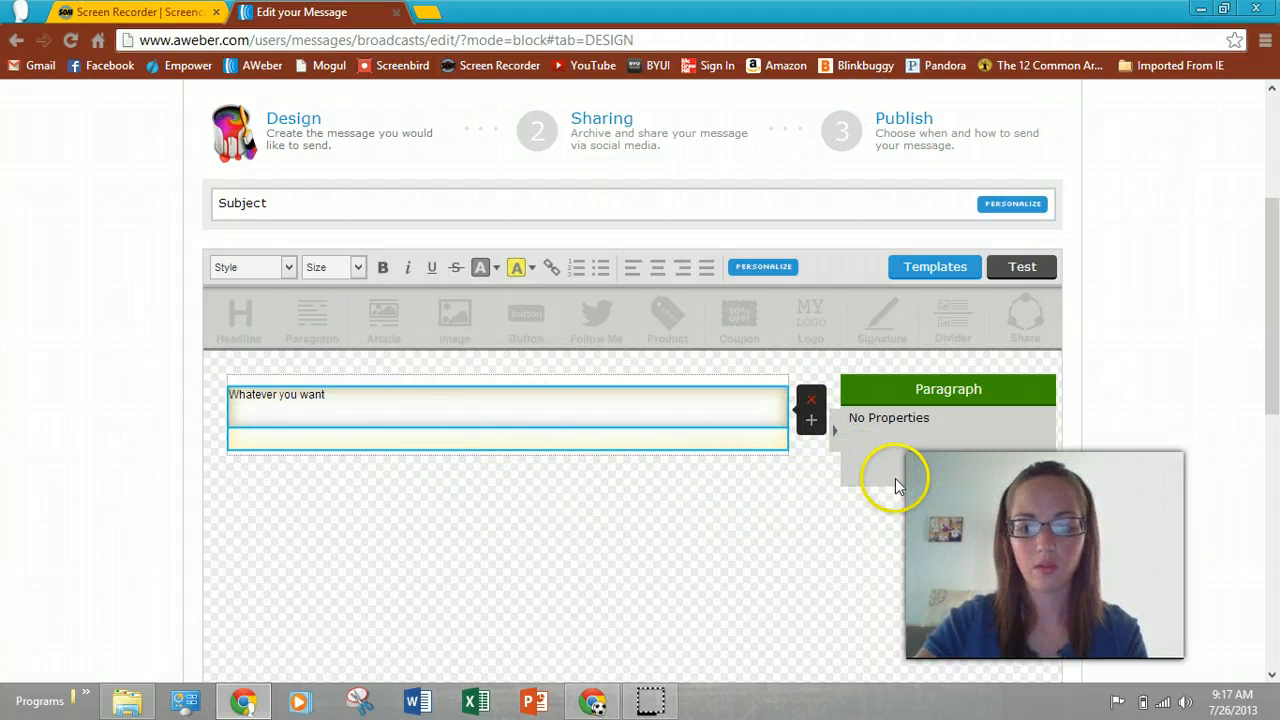
{"action": "left_click", "coordinate": [893, 548]}
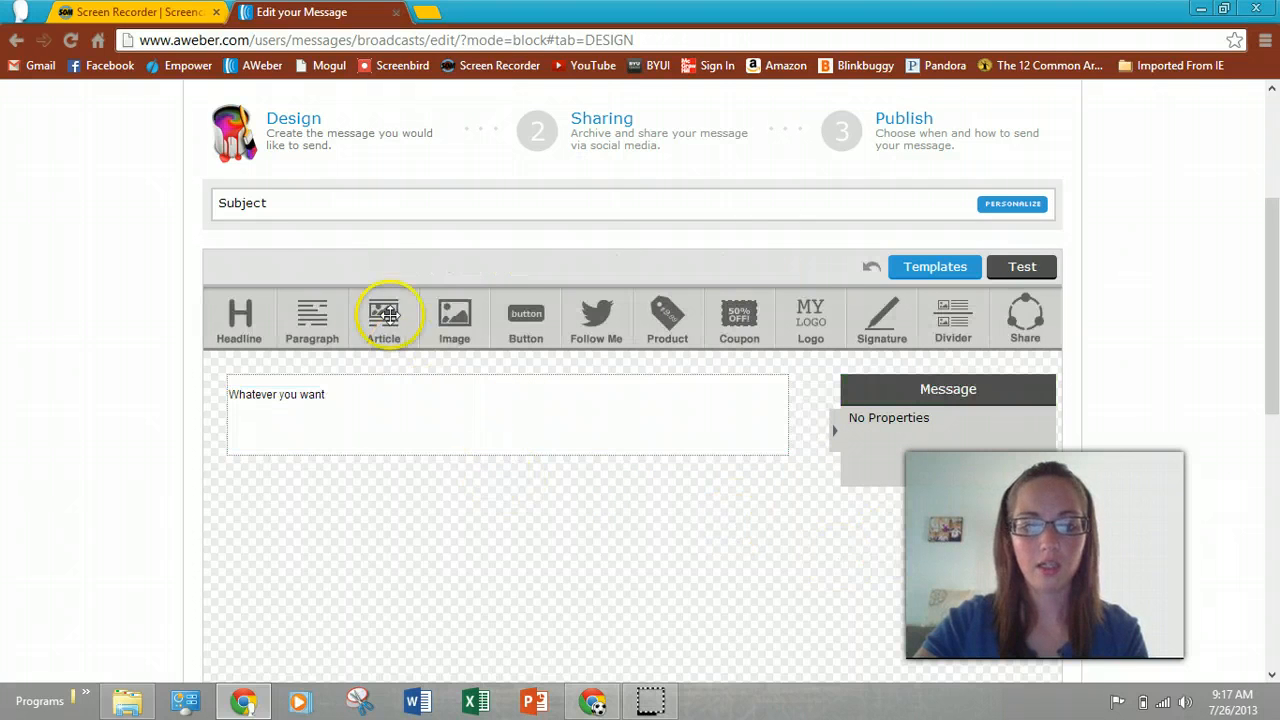
- Add an image block below the "Whatever you want" paragraph and a new paragraph block beneath the image
{"action": "left_click_drag", "start_coordinate": [451, 312], "coordinate": [423, 457]}
{"action": "scroll", "coordinate": [323, 443], "scroll_direction": "down", "scroll_amount": 2}
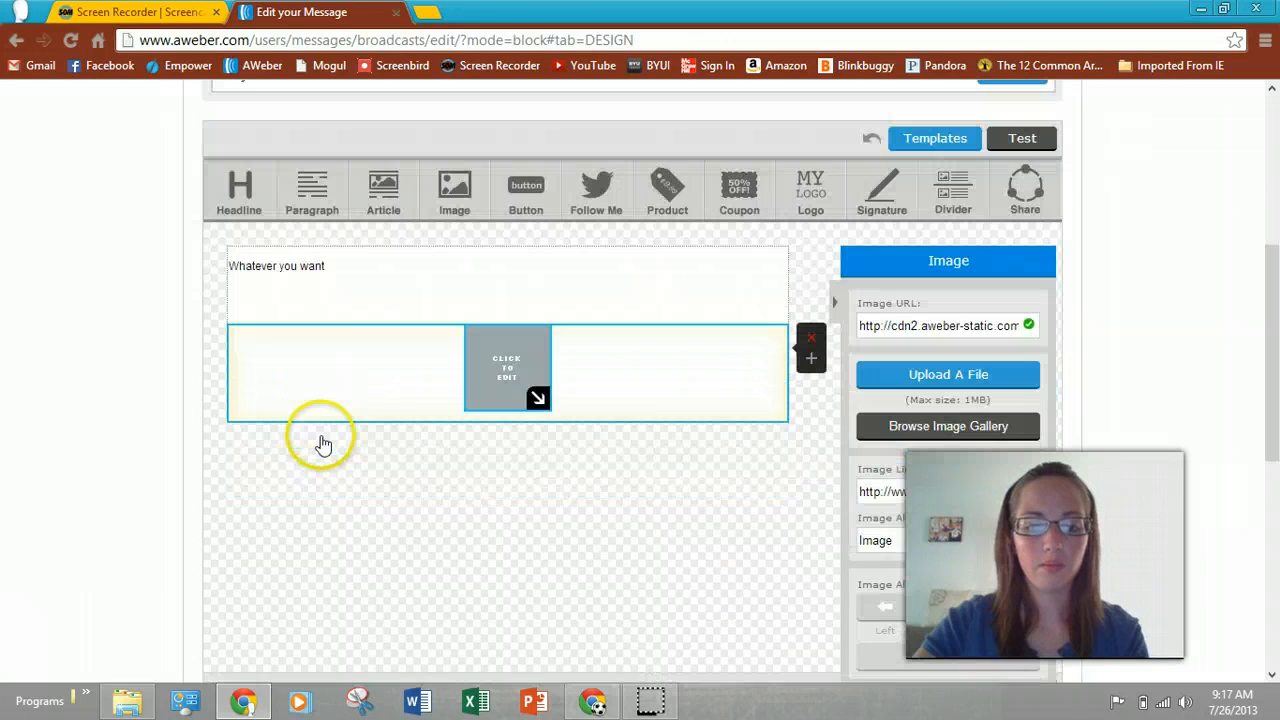
{"action": "left_click_drag", "start_coordinate": [311, 196], "coordinate": [416, 466]}
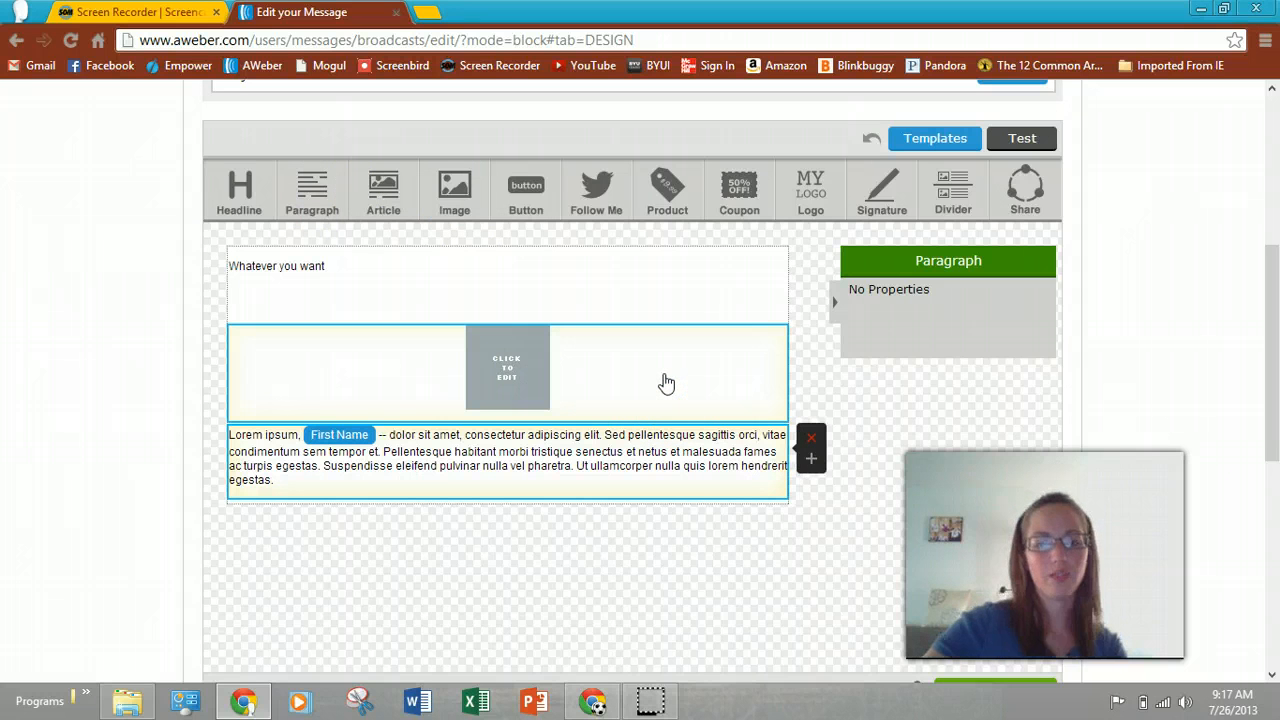
{"action": "left_click", "coordinate": [661, 388]}
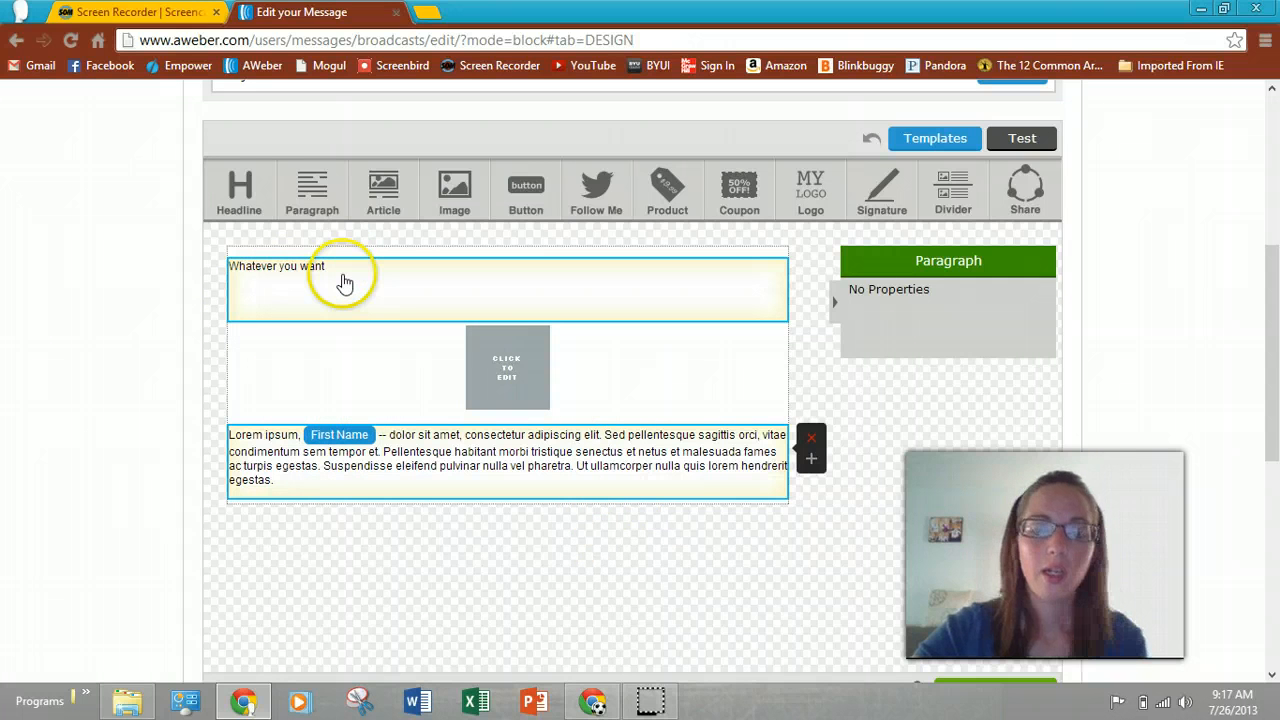
- Extend the first paragraph with "fjdkaslfdjsl" after "Whatever you want" and add "dklfjlsfjkle;" on a new line, followed by an empty line
{"action": "left_click", "coordinate": [343, 282]}
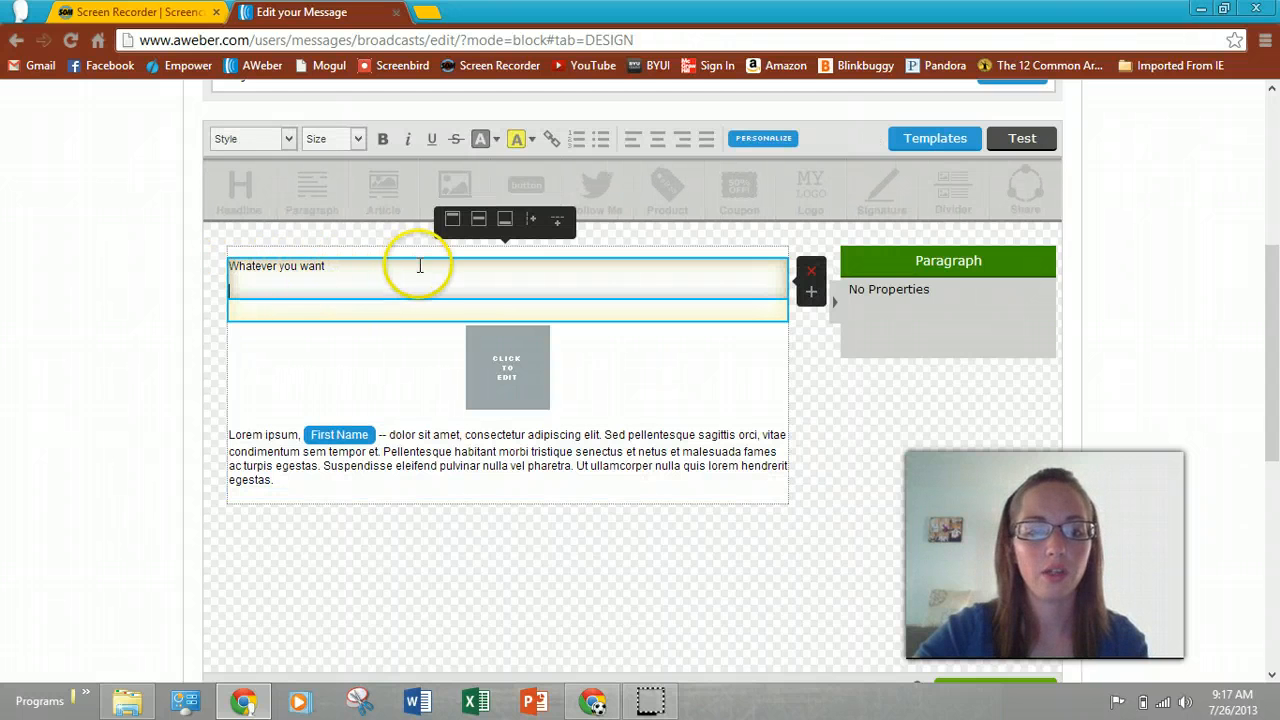
{"action": "key", "text": "Return"}
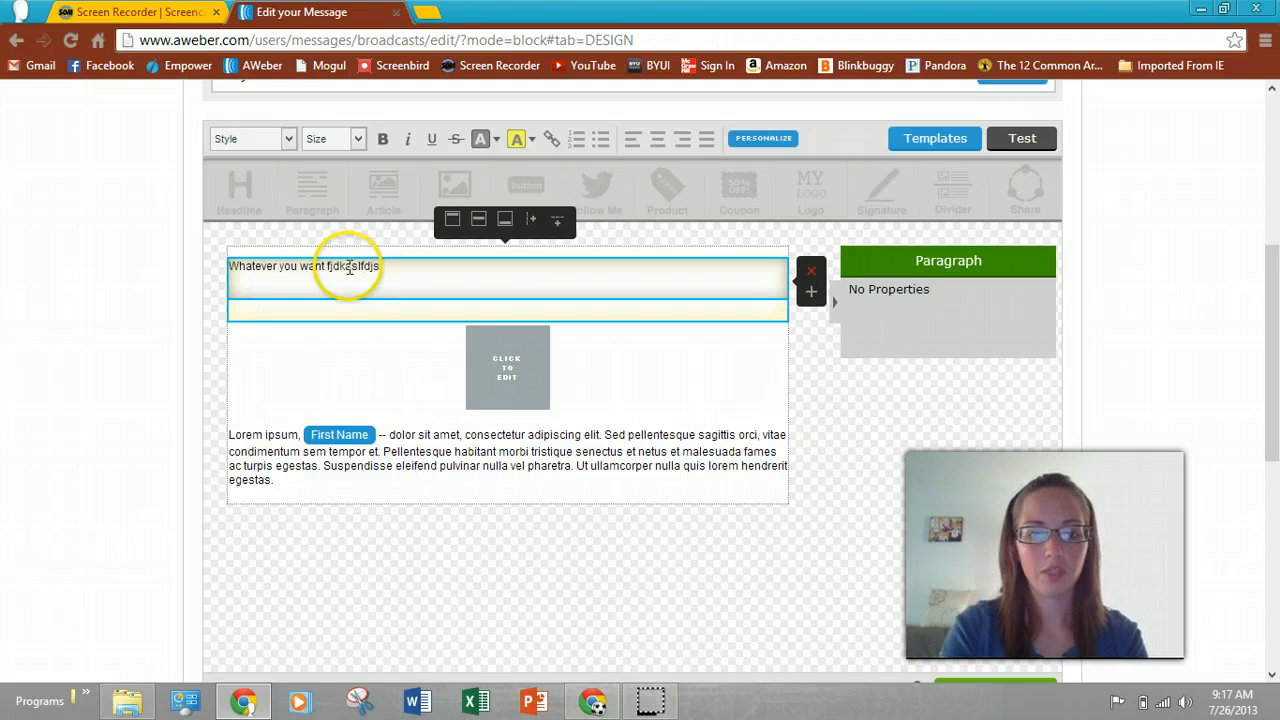
{"action": "key", "text": "Return"}
{"action": "type", "text": "dklfjlsfjkle;"}
{"action": "key", "text": "Return"}
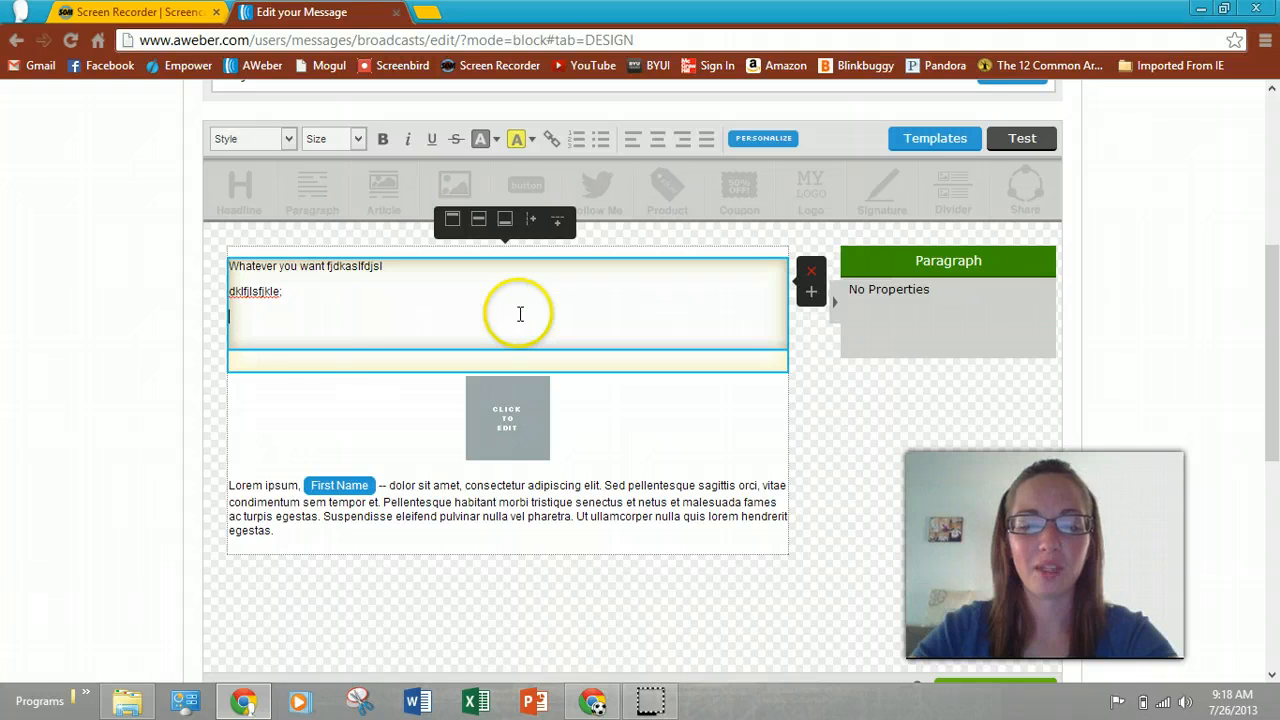
- Turn the text "dklfjlsfjkle;" into a link, leaving the placeholder URL in place
{"action": "left_click_drag", "start_coordinate": [297, 308], "coordinate": [218, 263]}
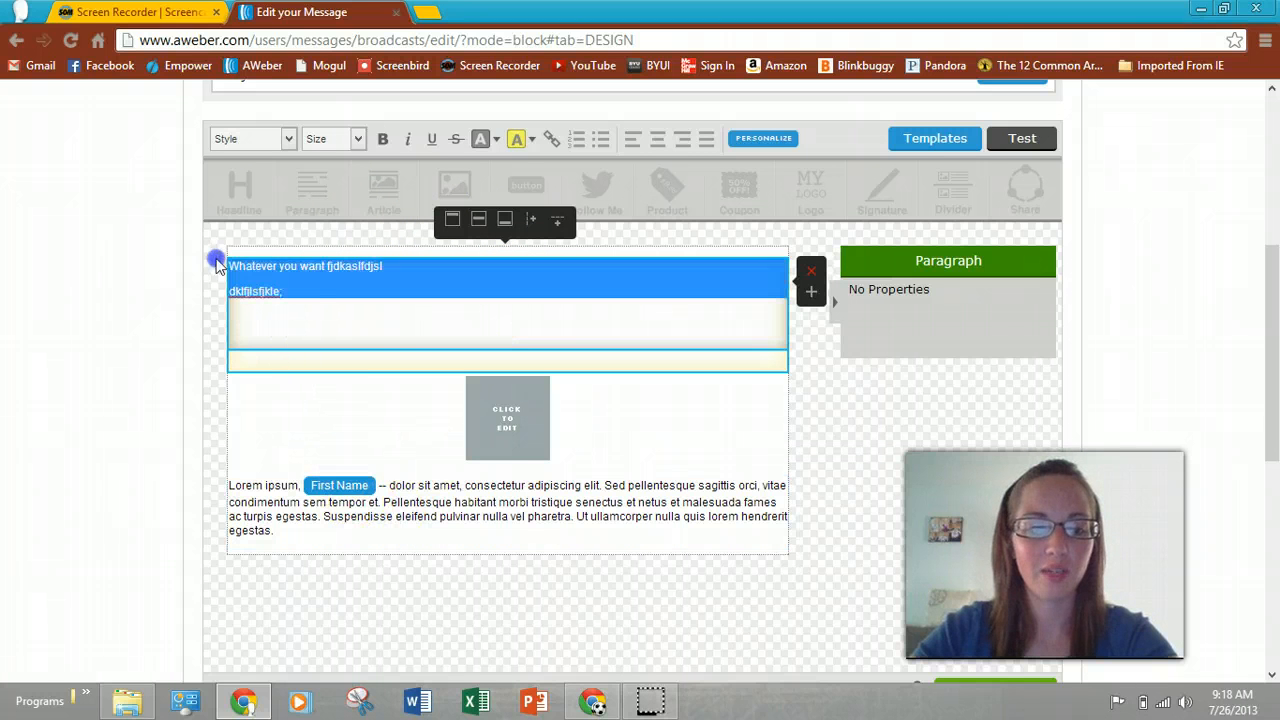
{"action": "left_click", "coordinate": [317, 306]}
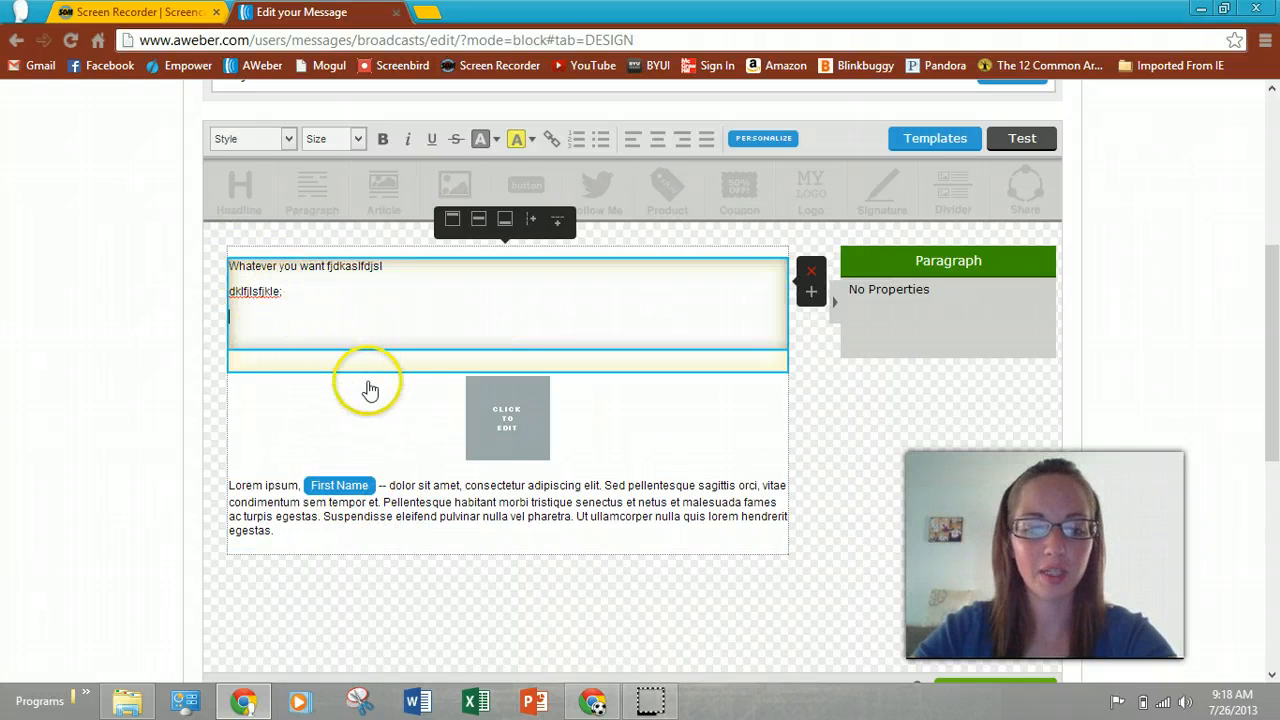
{"action": "left_click", "coordinate": [280, 289]}
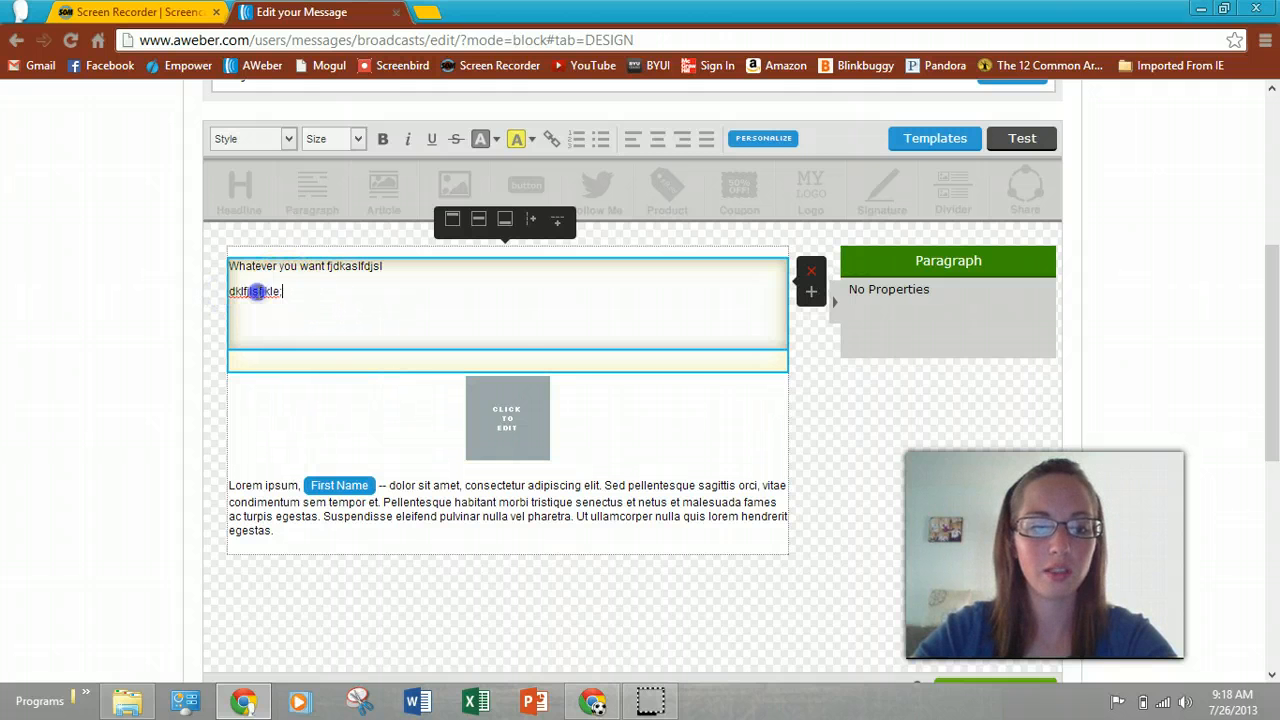
{"action": "left_click", "coordinate": [551, 138]}
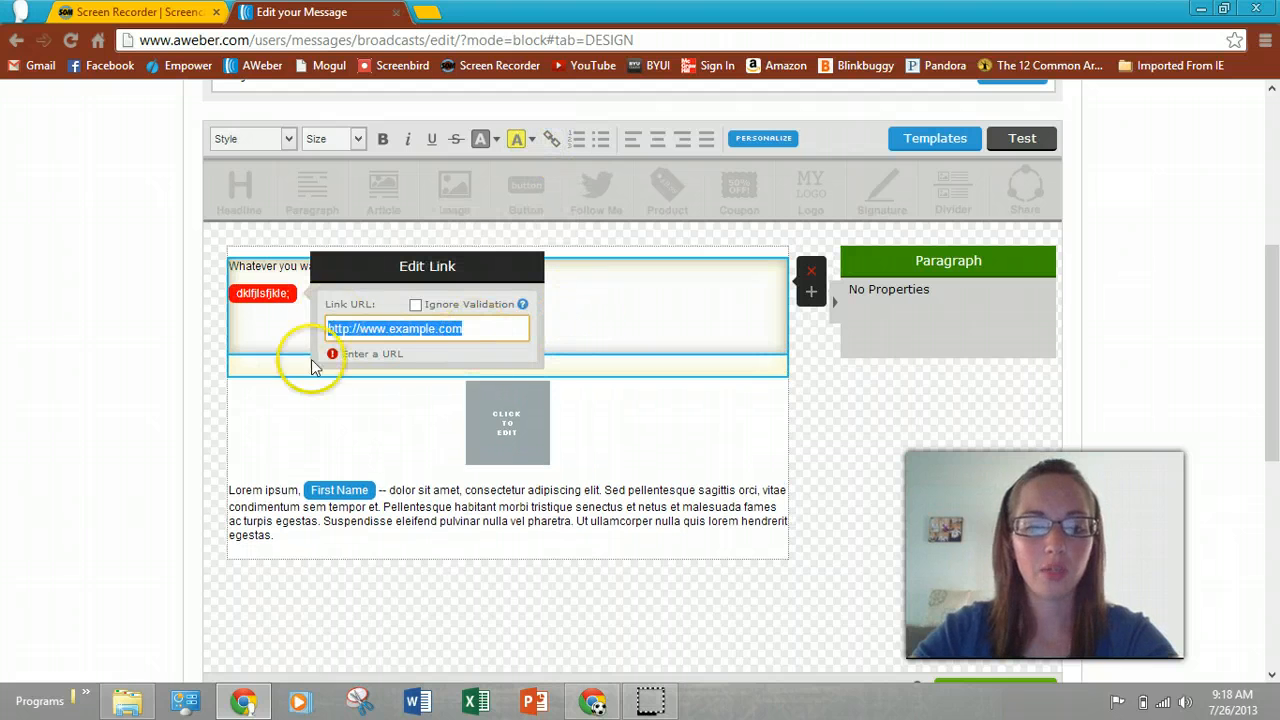
{"action": "left_click", "coordinate": [600, 317]}
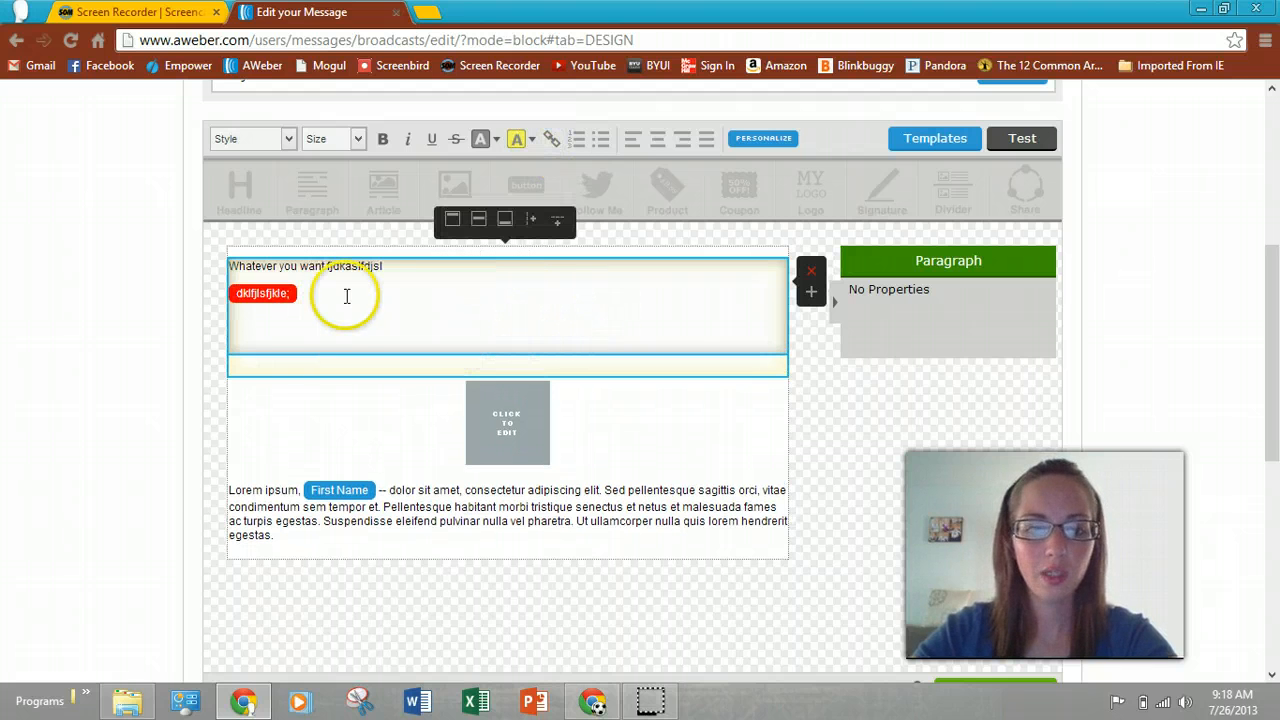
- Apply a yellow font background color to the line "Whatever you want fjdkaslfdjsl"
{"action": "left_click", "coordinate": [531, 139]}
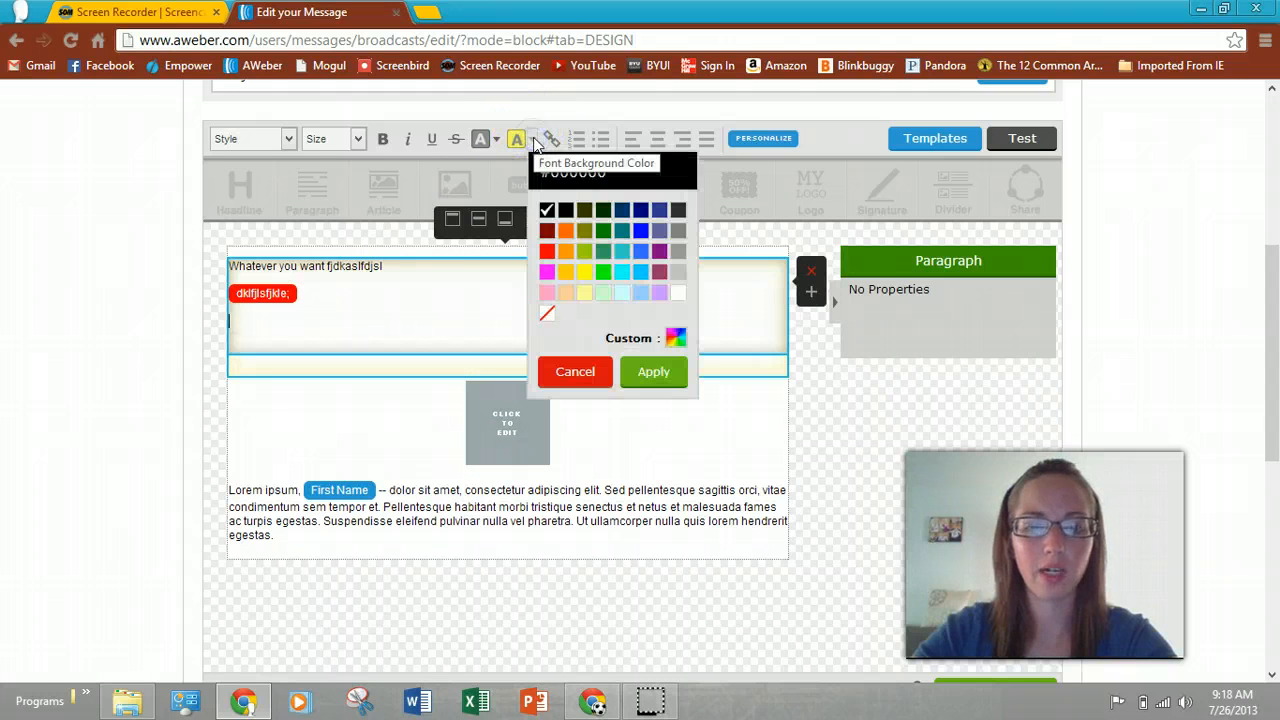
{"action": "left_click", "coordinate": [389, 265]}
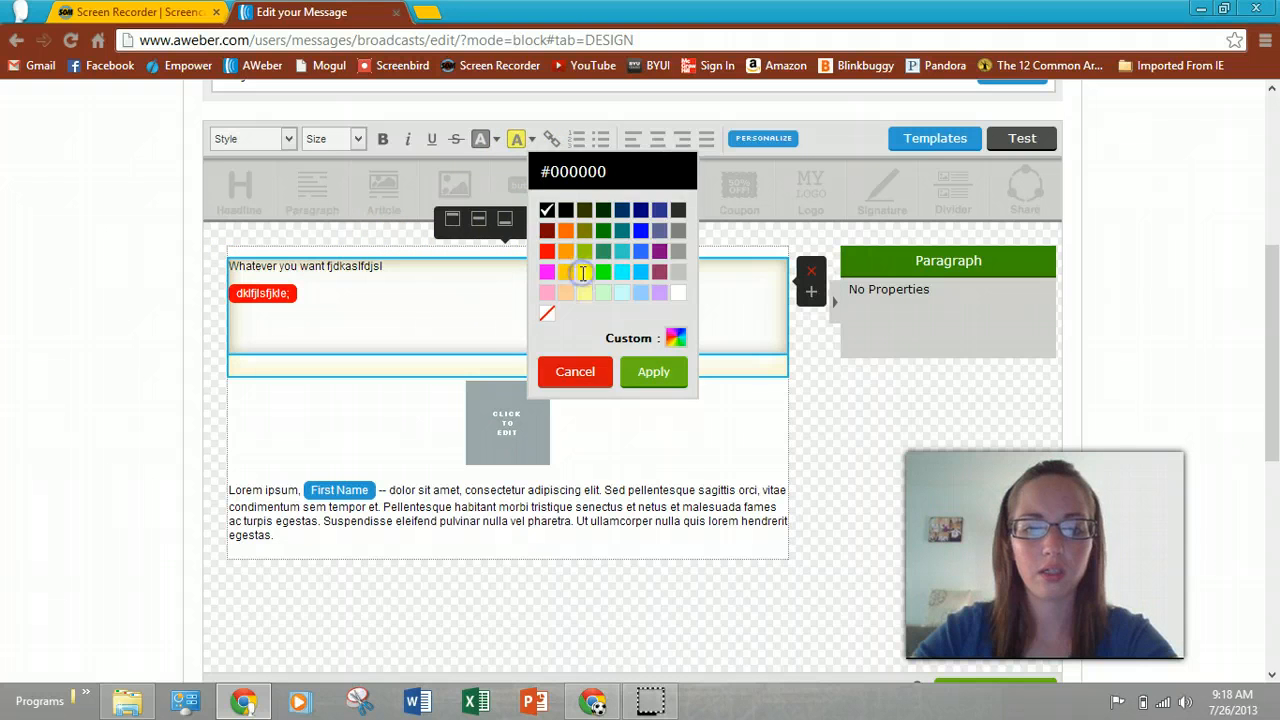
{"action": "left_click", "coordinate": [520, 318]}
{"action": "left_click_drag", "start_coordinate": [382, 265], "coordinate": [229, 265]}
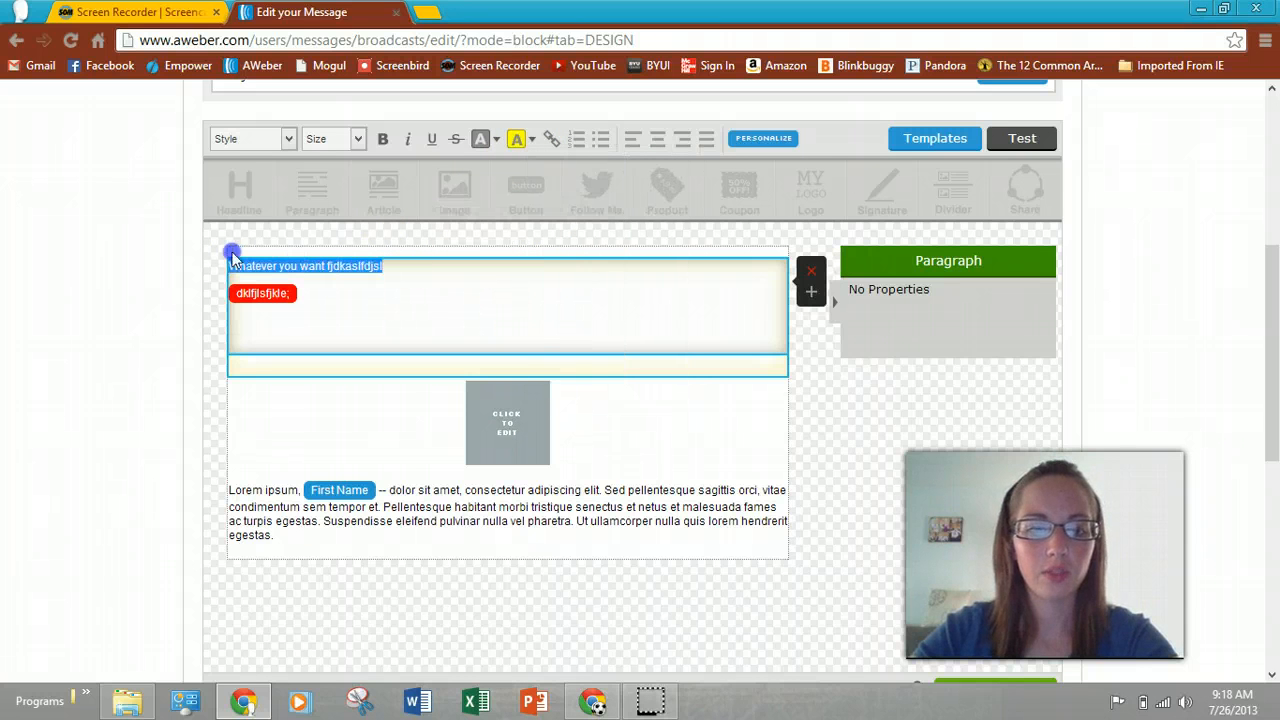
{"action": "left_click", "coordinate": [533, 141]}
{"action": "left_click", "coordinate": [577, 270]}
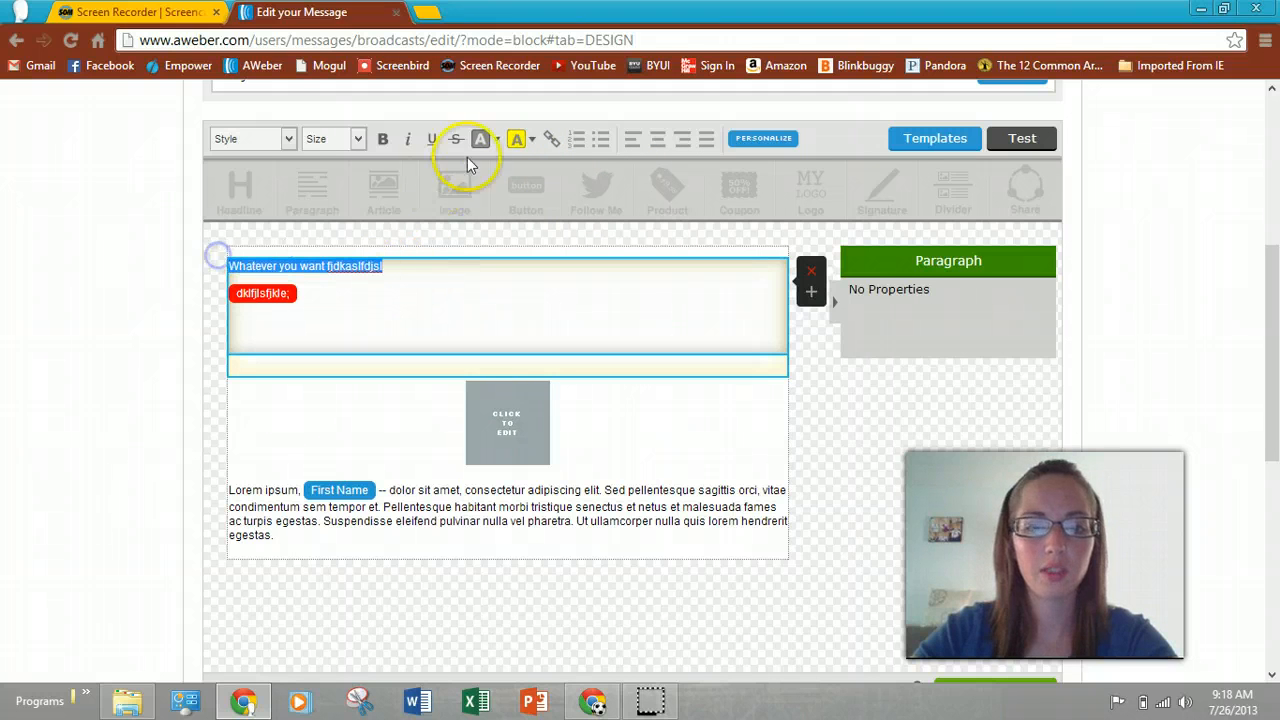
{"action": "left_click", "coordinate": [521, 141]}
{"action": "left_click", "coordinate": [349, 306]}
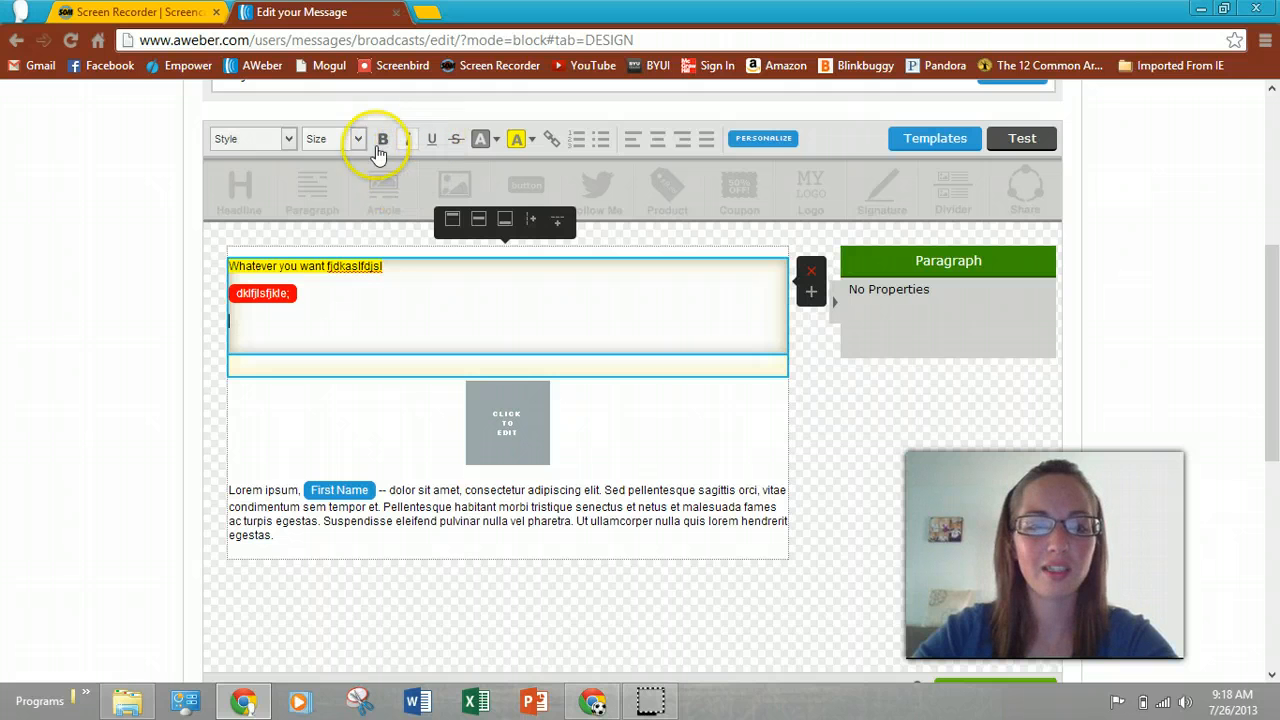
{"action": "left_click", "coordinate": [289, 139]}
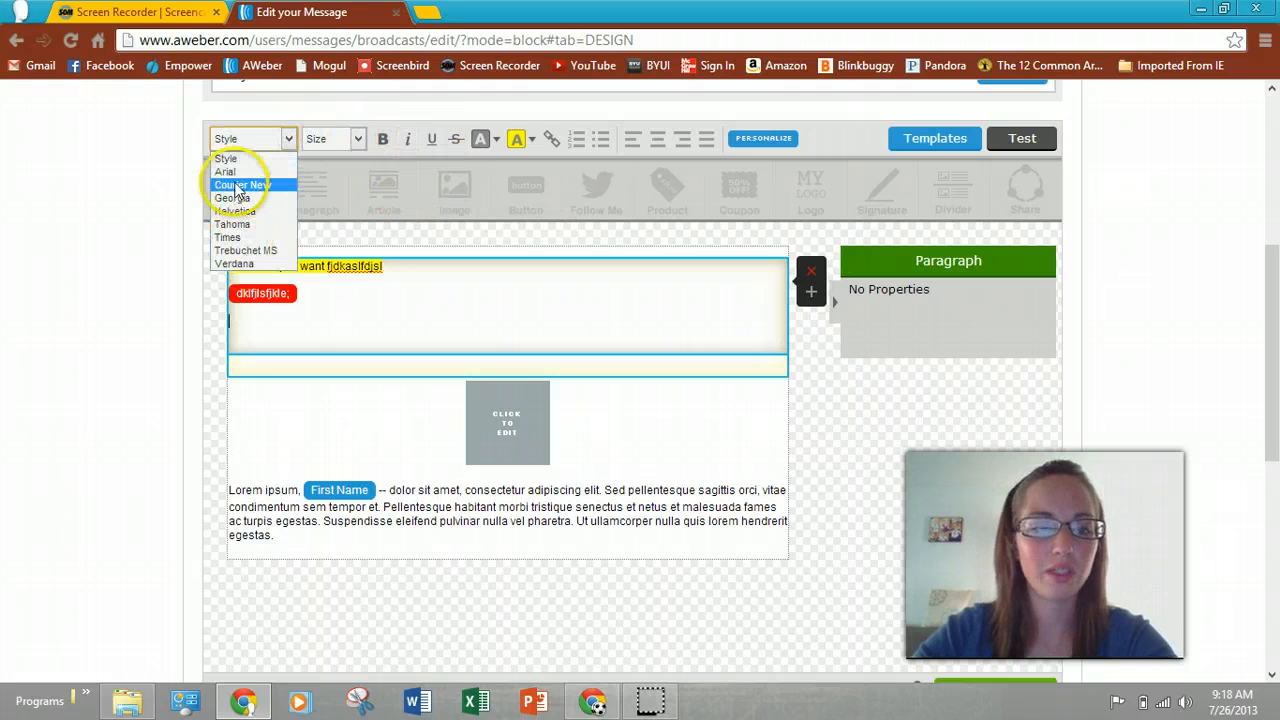
{"action": "left_click", "coordinate": [356, 140]}
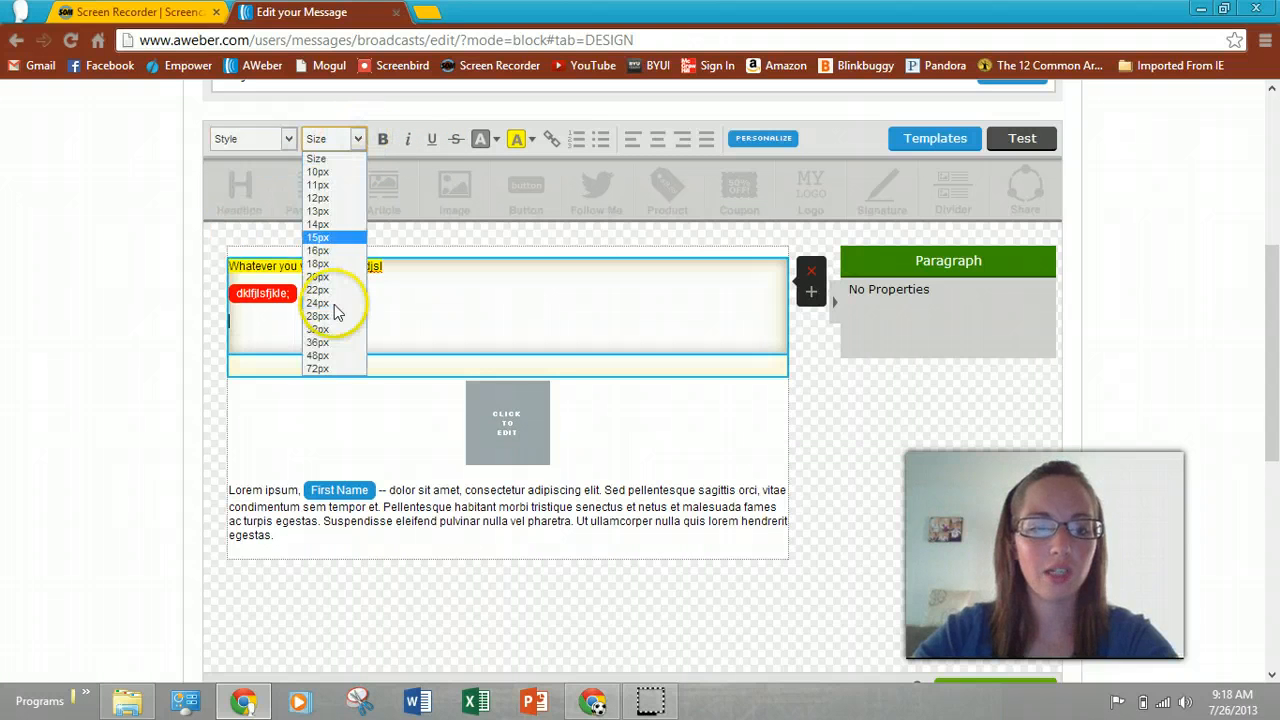
{"action": "left_click", "coordinate": [385, 305]}
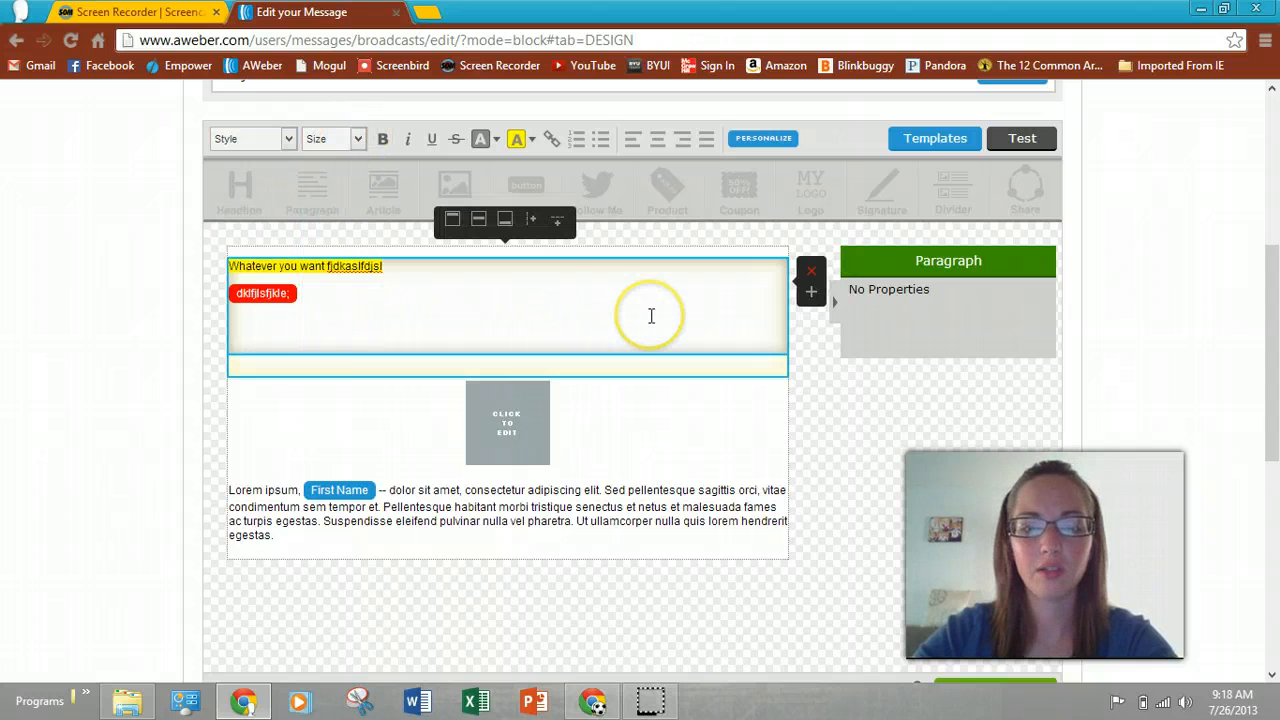
{"action": "left_click", "coordinate": [463, 314]}
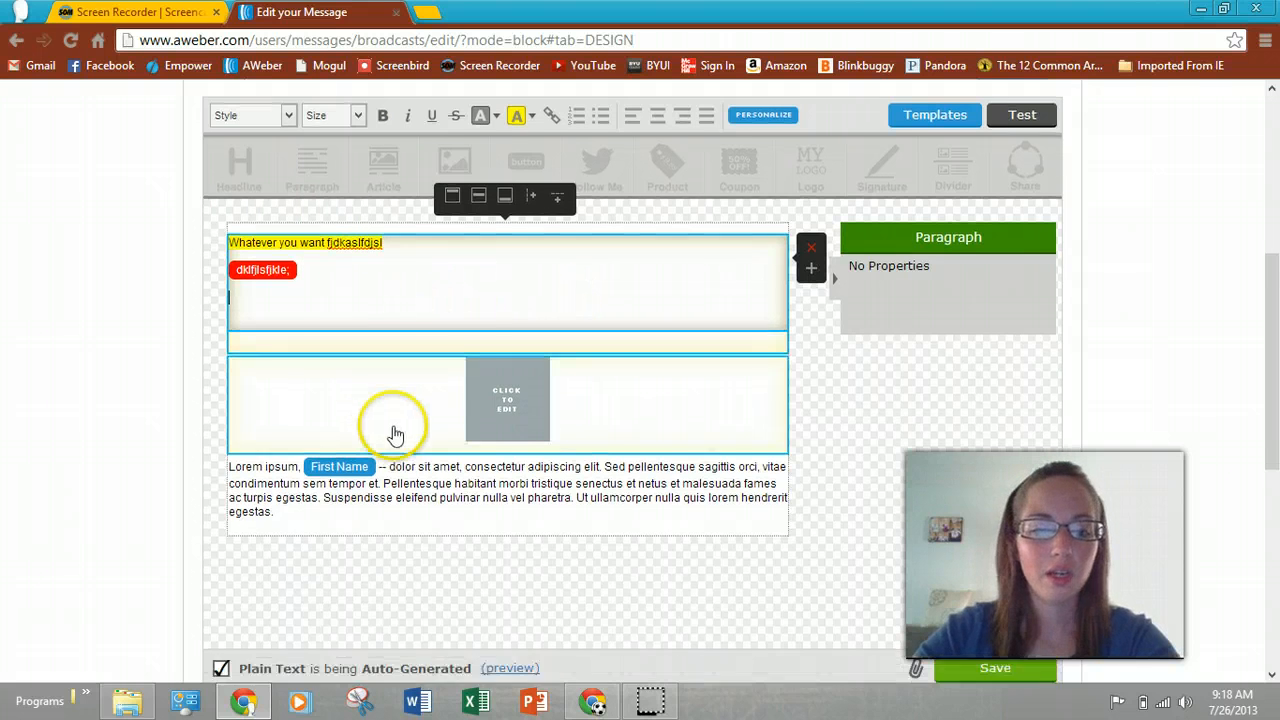
- Fill the placeholder image block with the portrait of the smiling woman in a denim jacket from the image gallery
{"action": "left_click", "coordinate": [396, 435]}
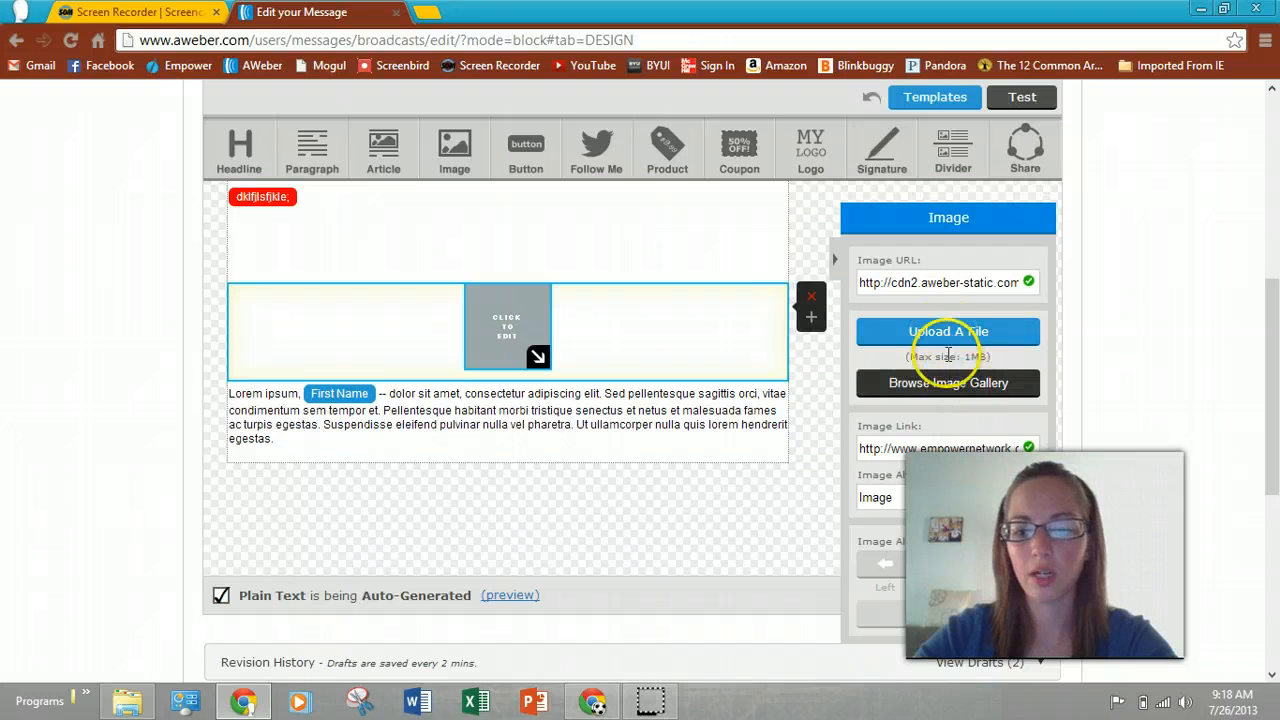
{"action": "left_click", "coordinate": [952, 386]}
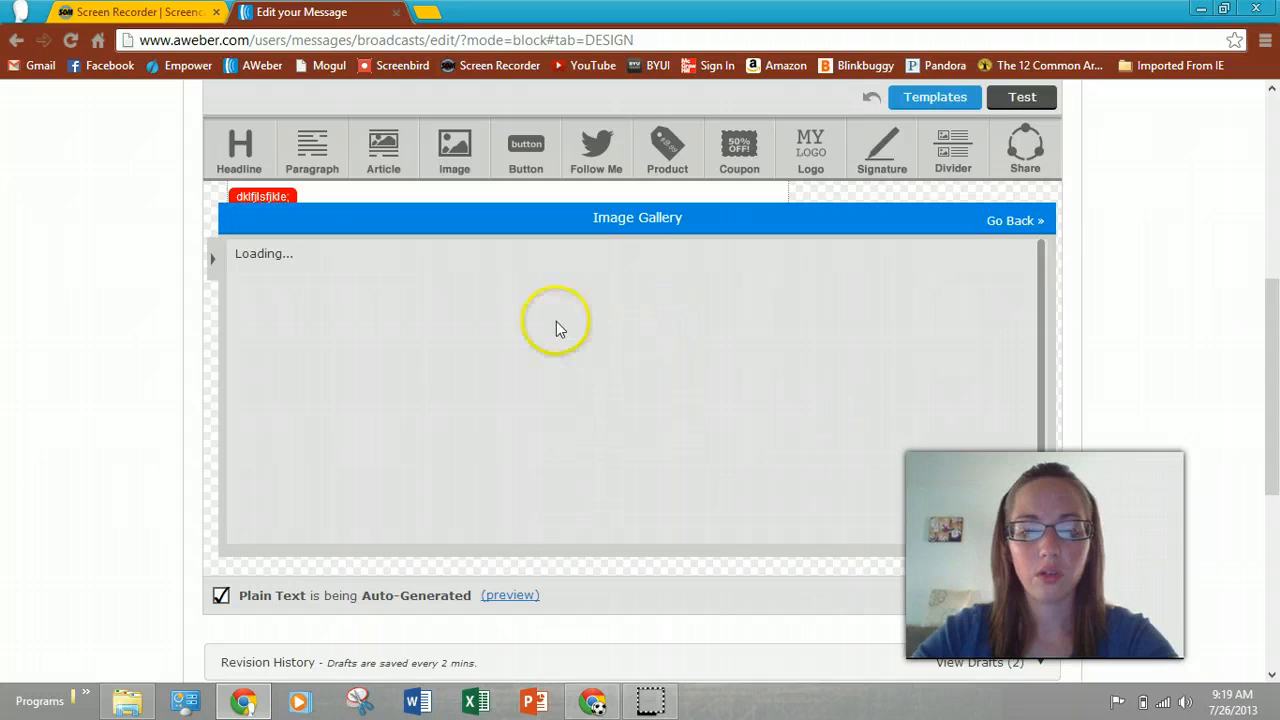
{"action": "scroll", "coordinate": [622, 328], "scroll_direction": "down", "scroll_amount": 3}
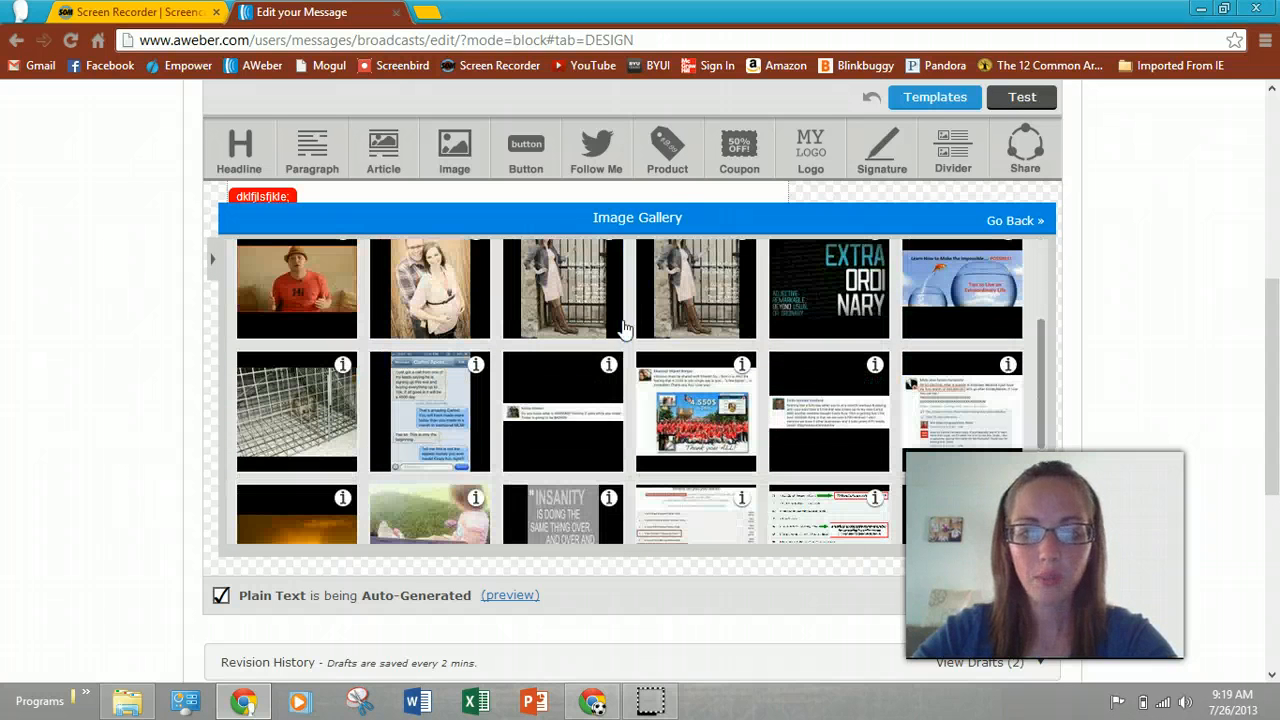
{"action": "scroll", "coordinate": [440, 357], "scroll_direction": "up", "scroll_amount": 2}
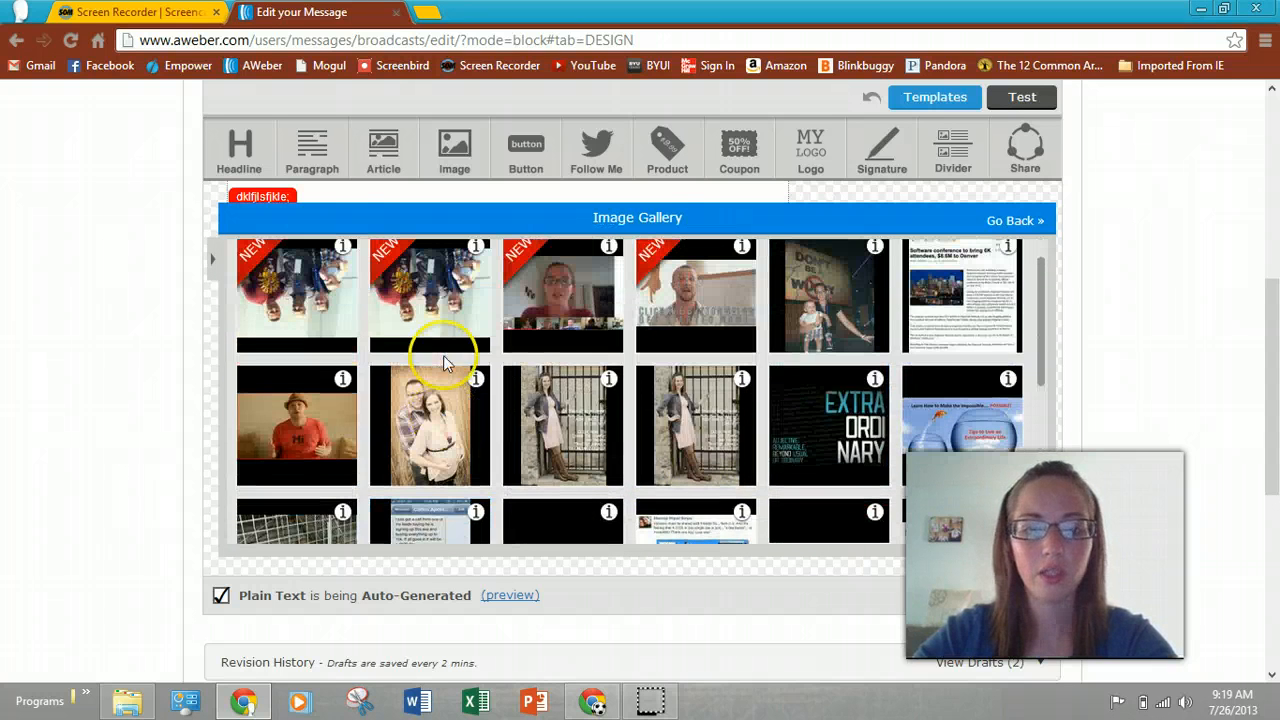
{"action": "scroll", "coordinate": [560, 330], "scroll_direction": "down", "scroll_amount": 10}
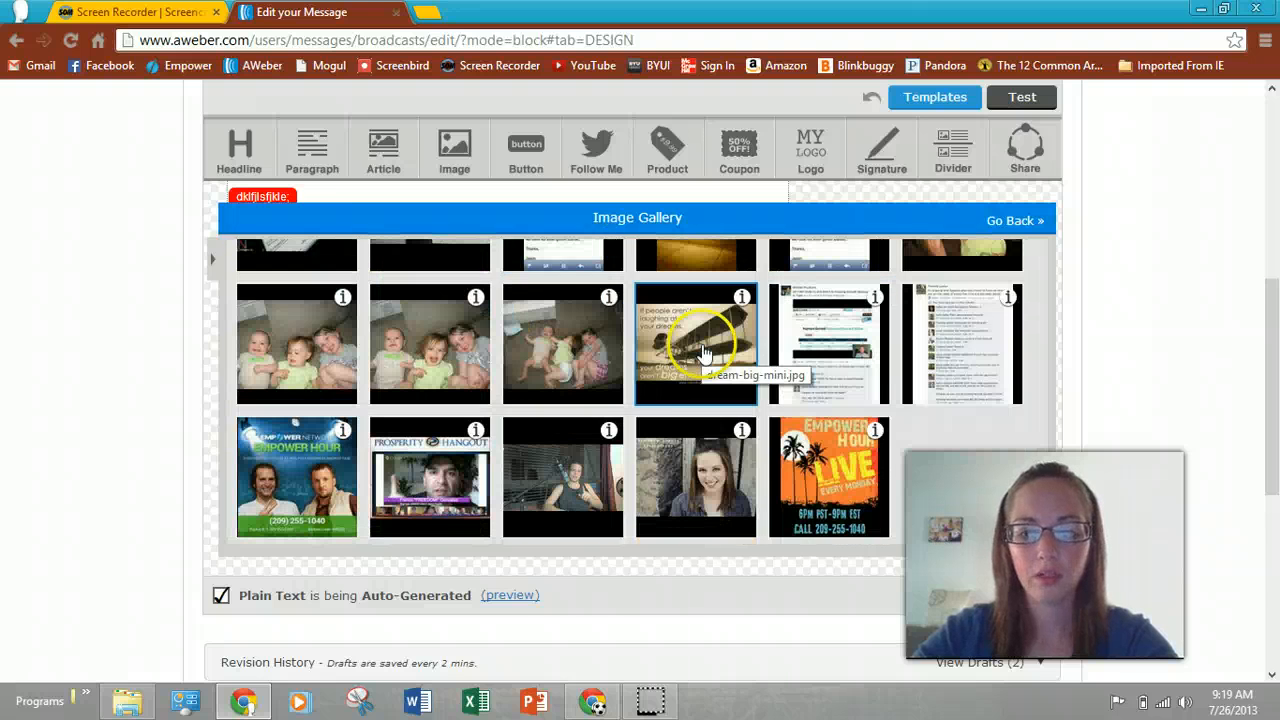
{"action": "left_click", "coordinate": [687, 446]}
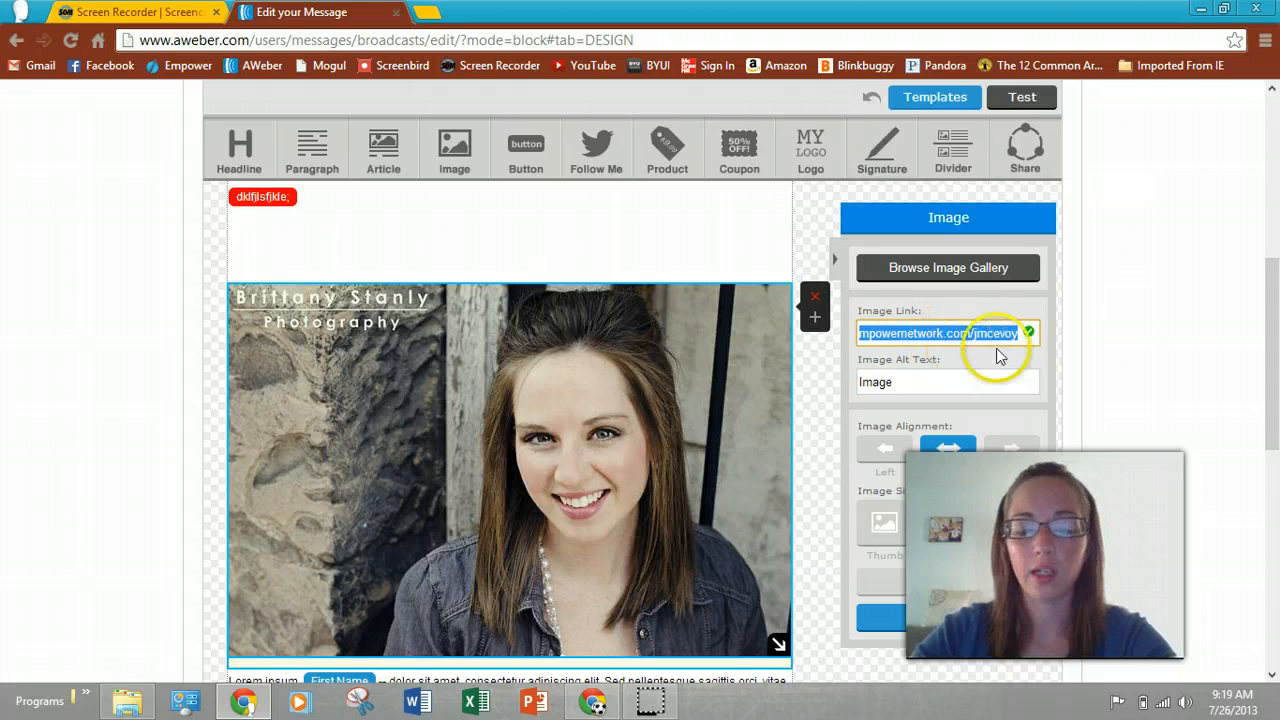
{"action": "left_click", "coordinate": [888, 330]}
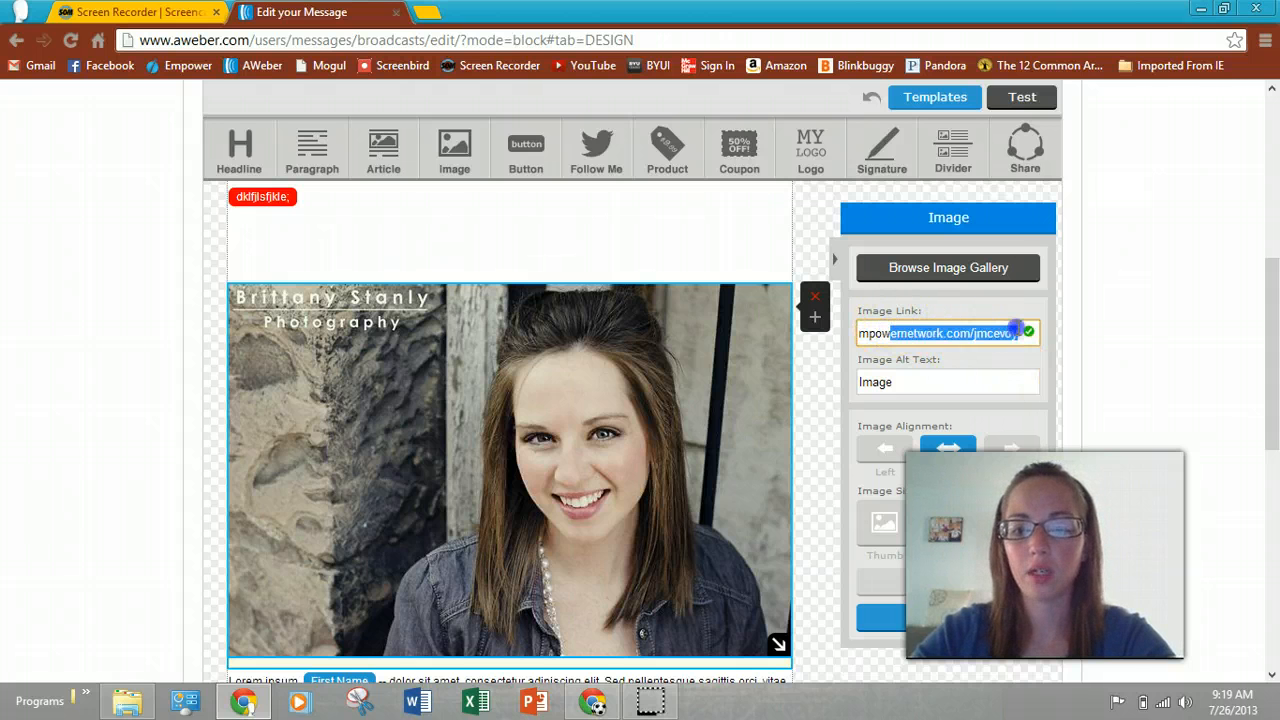
{"action": "left_click", "coordinate": [1078, 340]}
{"action": "scroll", "coordinate": [1130, 375], "scroll_direction": "down", "scroll_amount": 2}
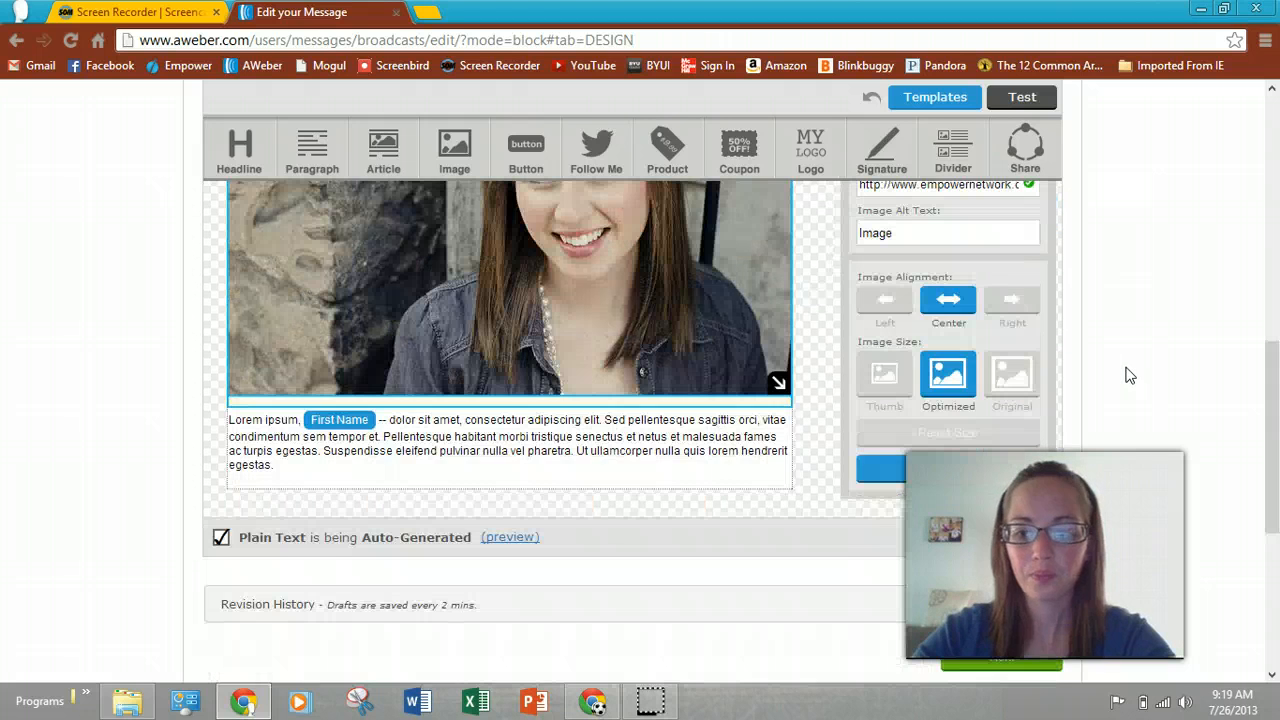
{"action": "scroll", "coordinate": [1130, 375], "scroll_direction": "up", "scroll_amount": 1}
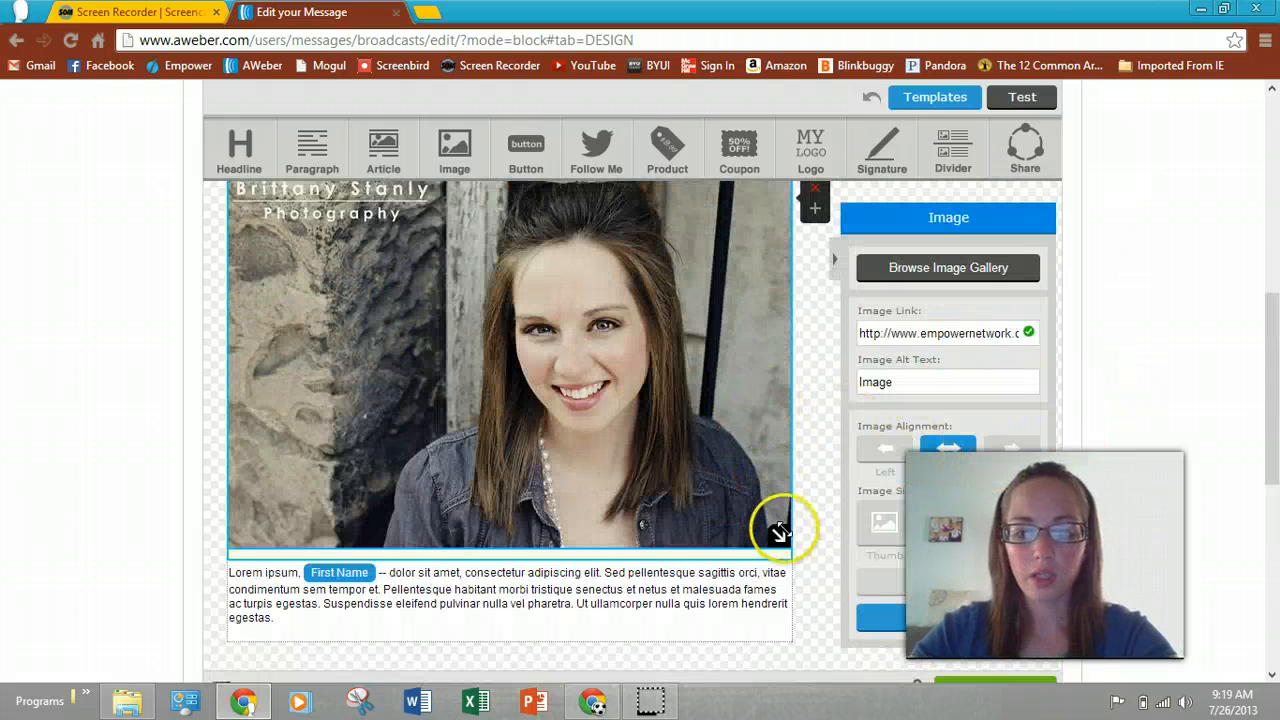
- Shrink the portrait proportionally from its corner and align it left
{"action": "left_click_drag", "start_coordinate": [777, 537], "coordinate": [778, 539]}
{"action": "left_click_drag", "start_coordinate": [585, 435], "coordinate": [750, 408]}
{"action": "left_click", "coordinate": [893, 462]}
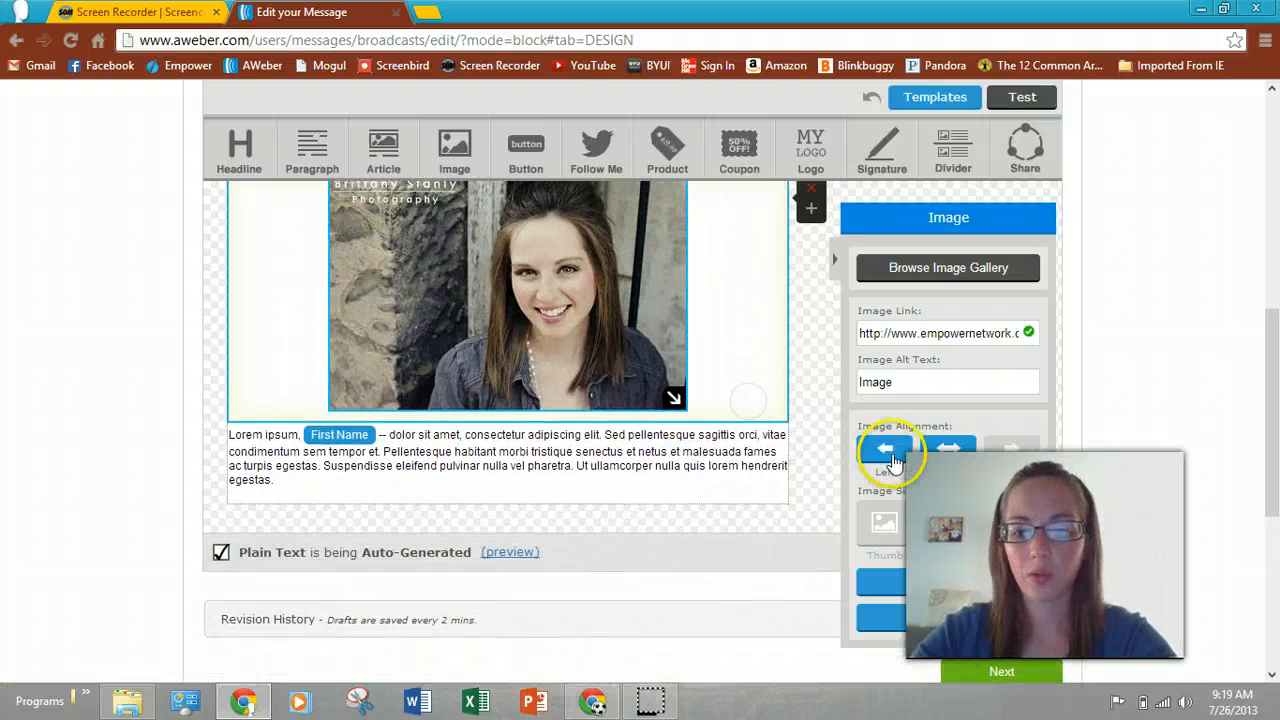
- Try the portrait at the Thumb size and at the Original size
{"action": "left_click", "coordinate": [900, 527]}
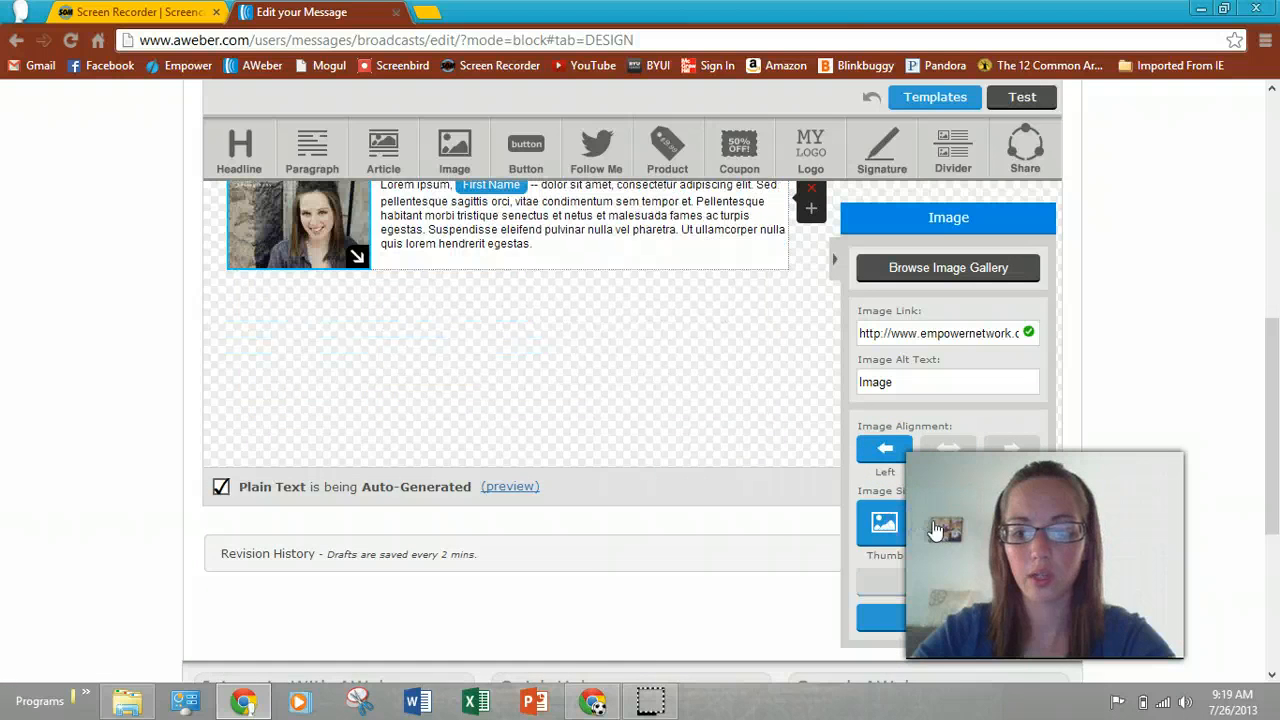
{"action": "left_click", "coordinate": [1012, 529]}
{"action": "scroll", "coordinate": [822, 450], "scroll_direction": "up", "scroll_amount": 3}
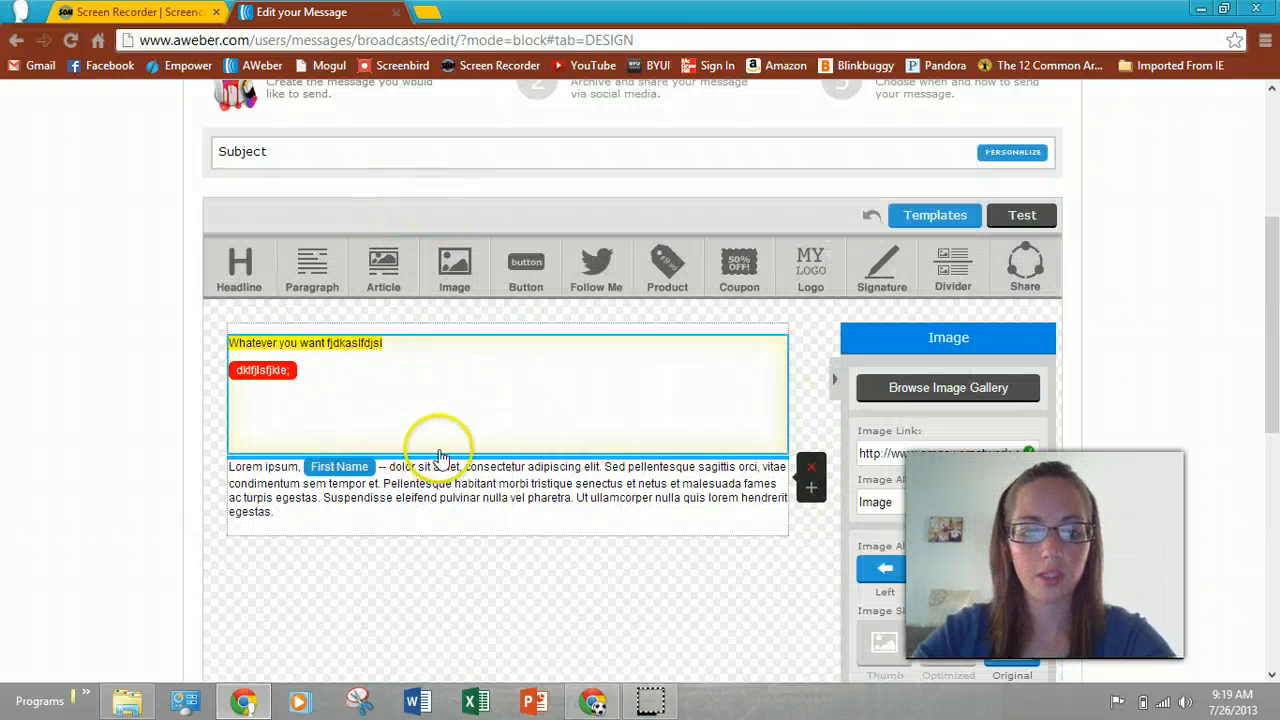
{"action": "left_click", "coordinate": [808, 375]}
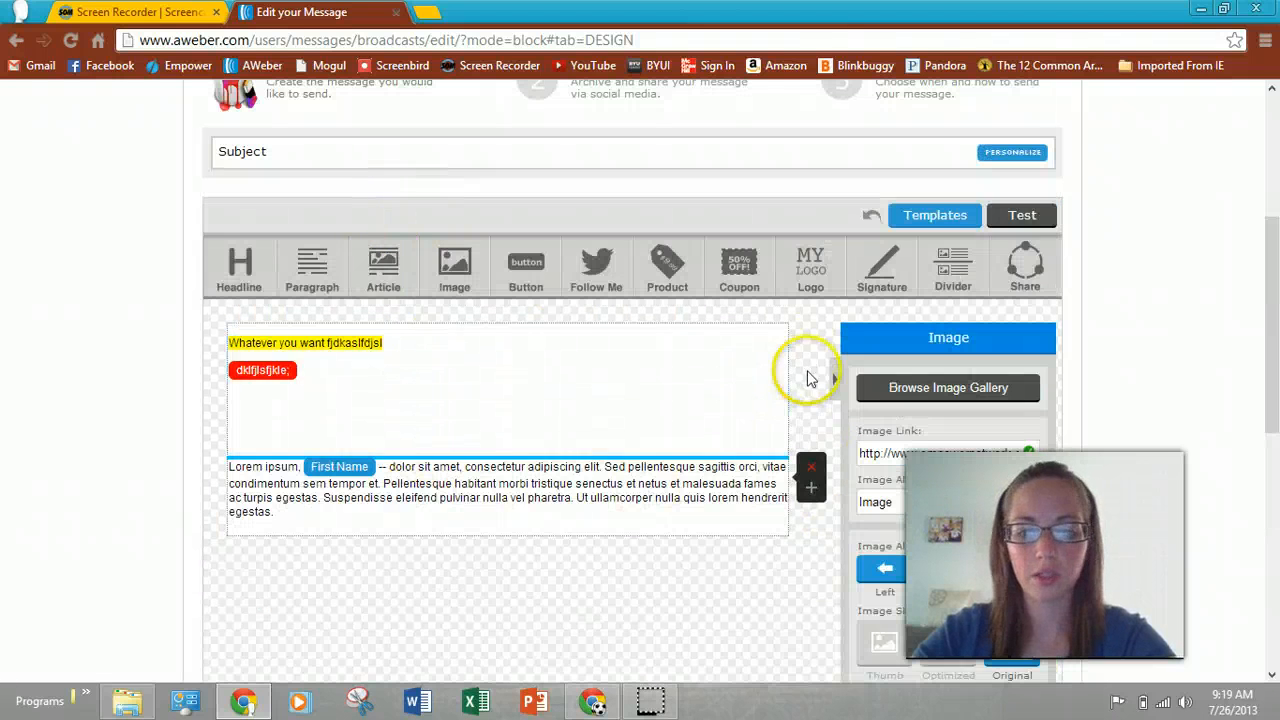
{"action": "scroll", "coordinate": [810, 415], "scroll_direction": "down", "scroll_amount": 2}
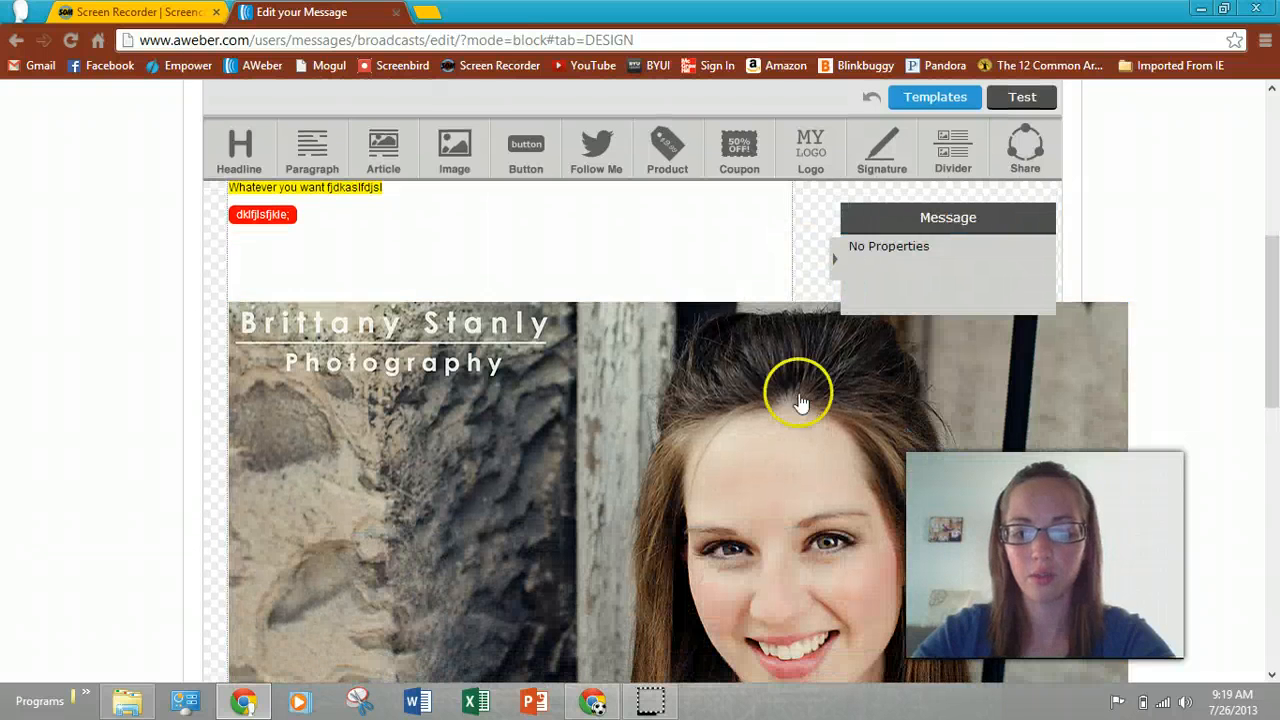
{"action": "left_click", "coordinate": [780, 366]}
{"action": "scroll", "coordinate": [780, 370], "scroll_direction": "down", "scroll_amount": 3}
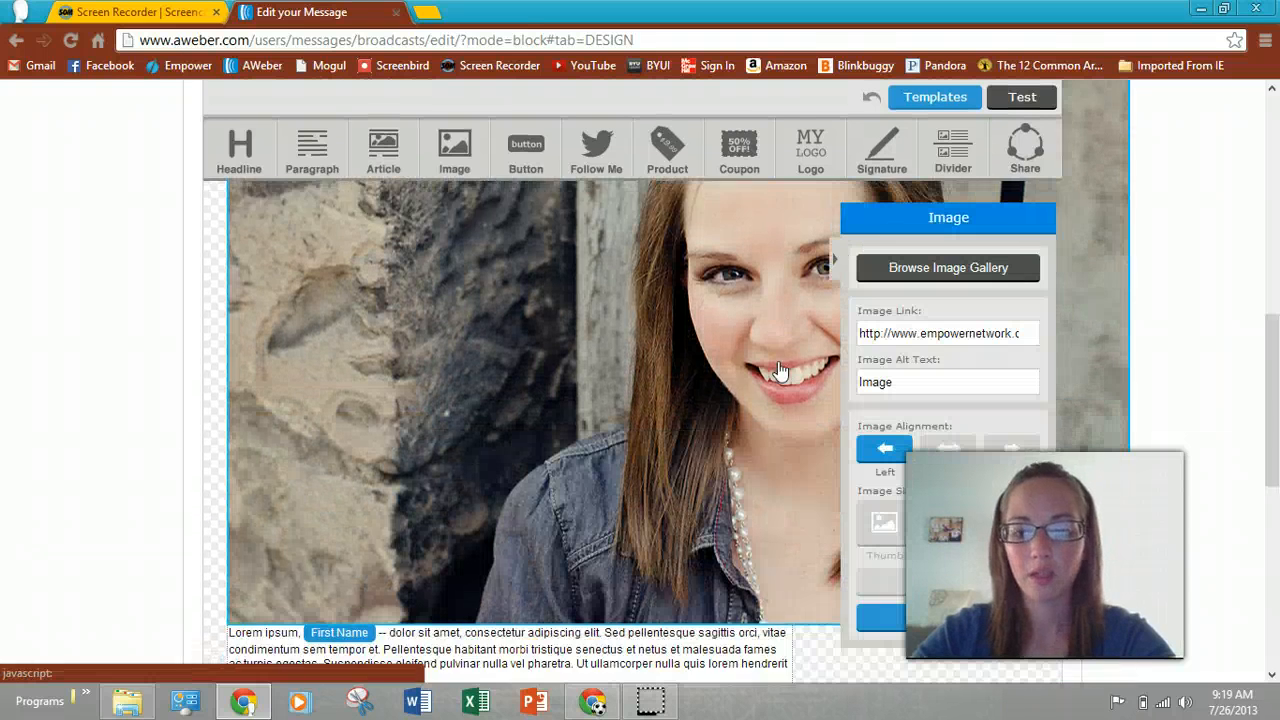
- Set the portrait to the Optimized size and shrink it from its corner to about two thirds of the message width
{"action": "left_click", "coordinate": [930, 540]}
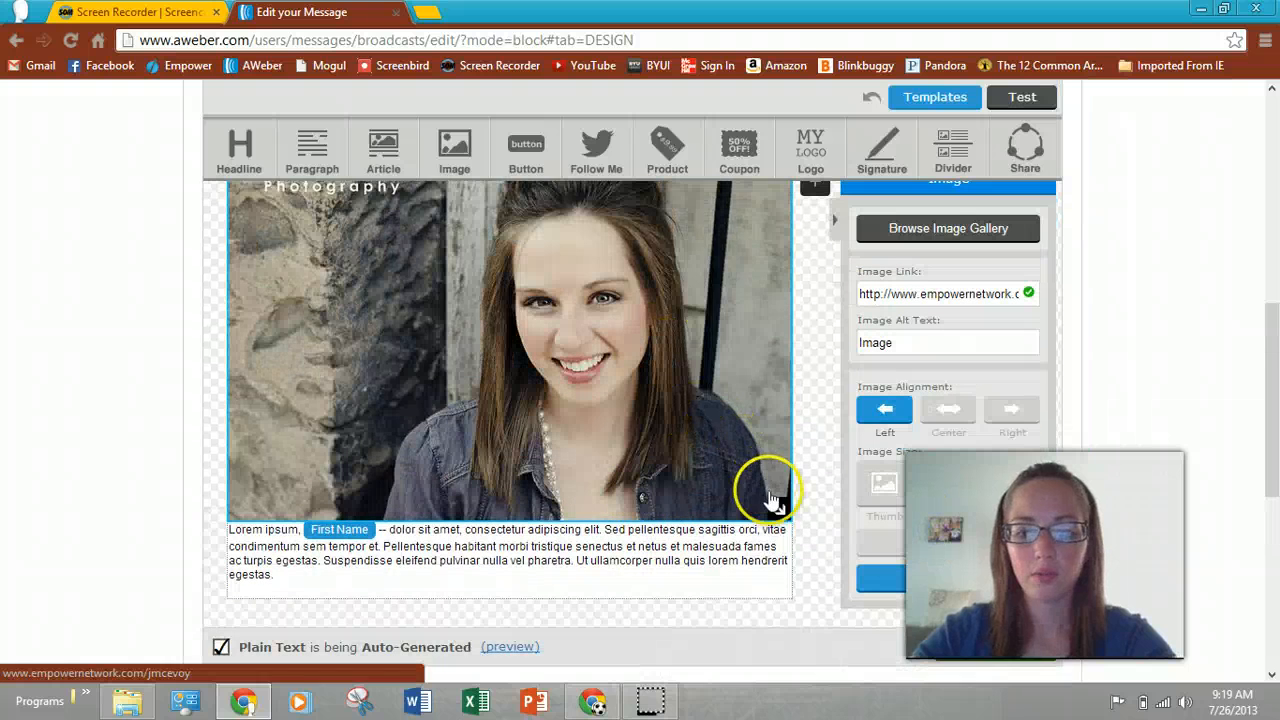
{"action": "left_click_drag", "start_coordinate": [775, 500], "coordinate": [569, 394]}
{"action": "scroll", "coordinate": [549, 371], "scroll_direction": "up", "scroll_amount": 2}
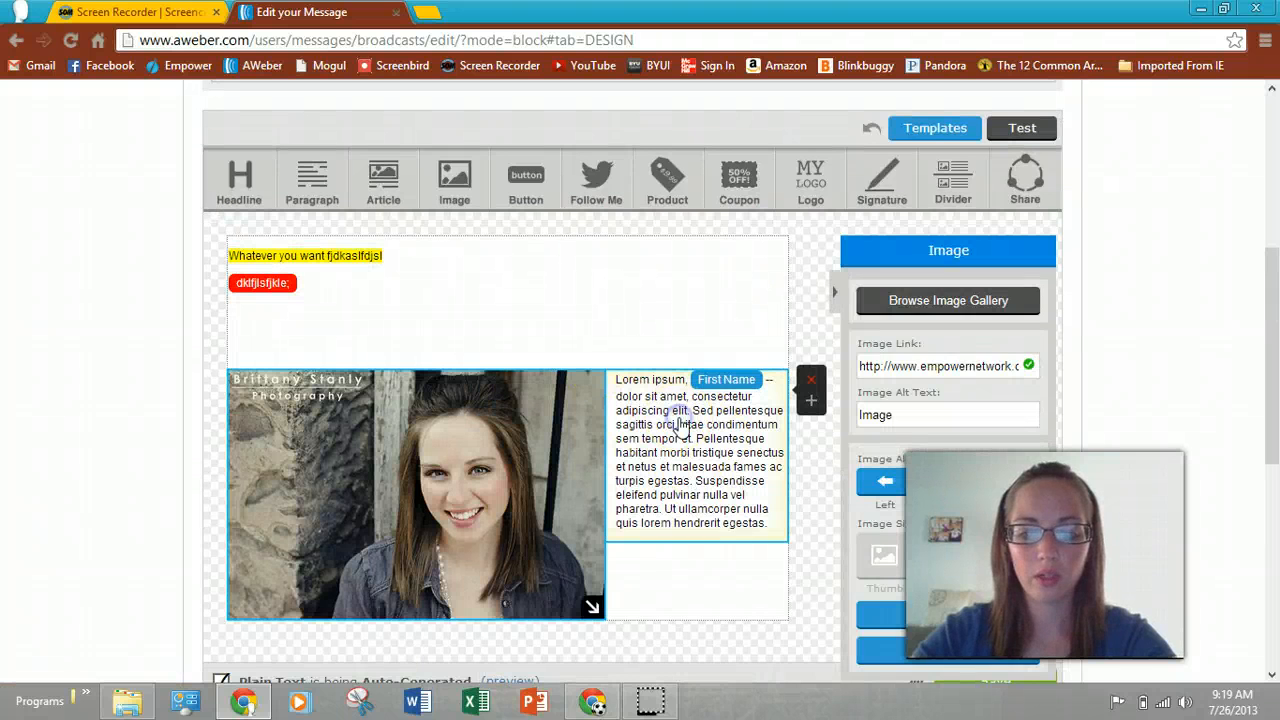
- Insert blank lines before the "Lorem ipsum" text beside the portrait until the text sits below the image
{"action": "left_click", "coordinate": [680, 428]}
{"action": "left_click", "coordinate": [616, 380]}
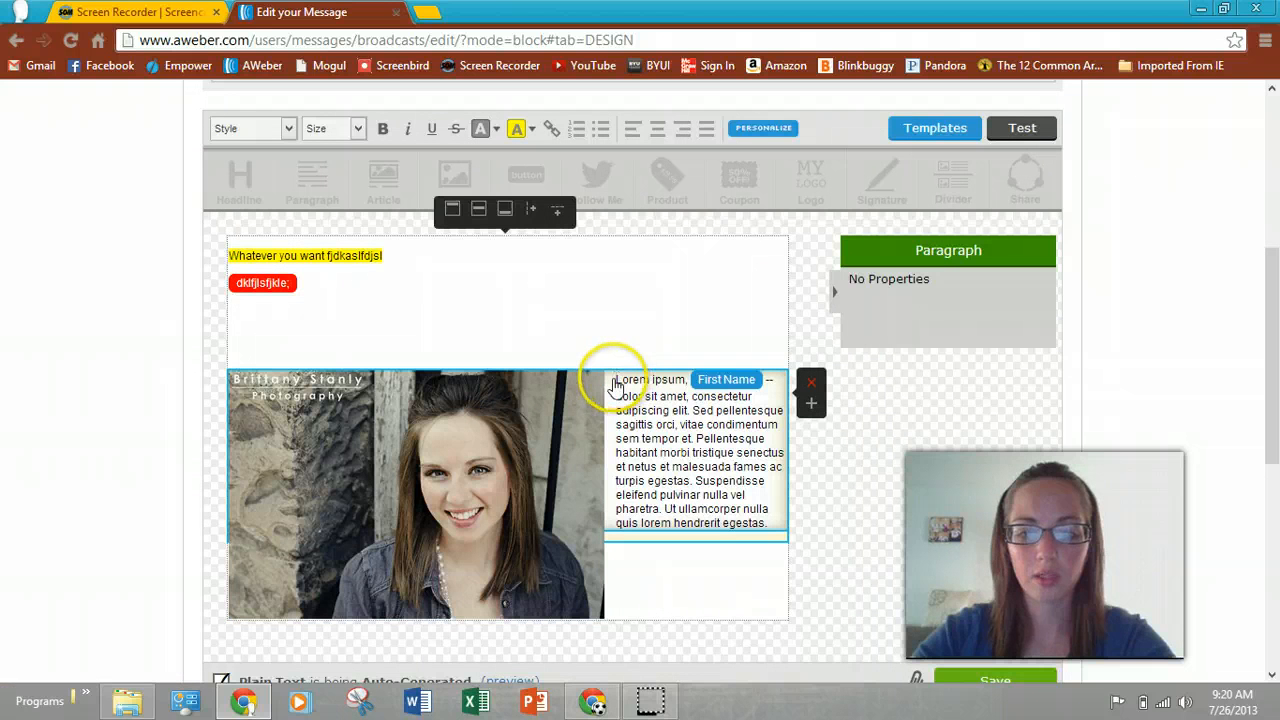
{"action": "key", "text": "Return"}
{"action": "key", "text": "Return"}
{"action": "key", "text": "Return"}
{"action": "key", "text": "Return"}
{"action": "key", "text": "Return"}
{"action": "key", "text": "Return"}
{"action": "key", "text": "Return"}
{"action": "key", "text": "Return"}
{"action": "key", "text": "Return"}
{"action": "key", "text": "Return"}
{"action": "key", "text": "Return"}
{"action": "key", "text": "Return"}
{"action": "key", "text": "Return"}
{"action": "key", "text": "Return"}
{"action": "key", "text": "Return"}
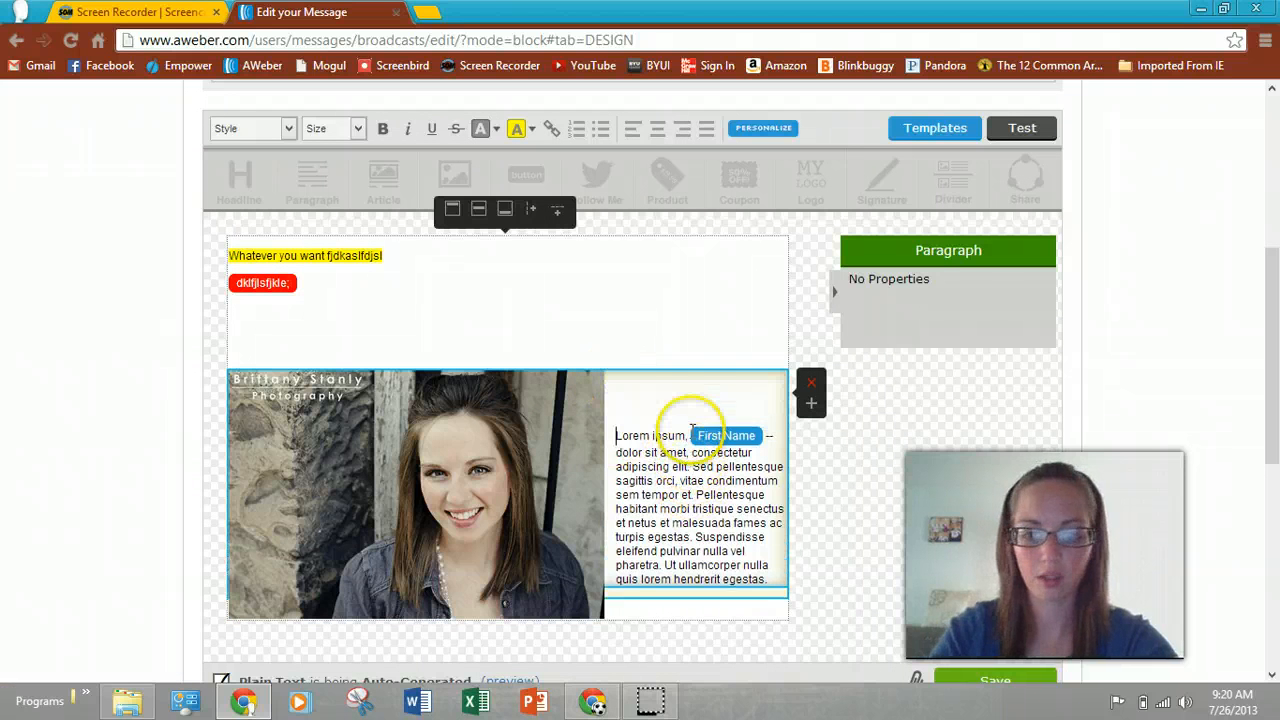
{"action": "key", "text": "Return"}
{"action": "key", "text": "Return"}
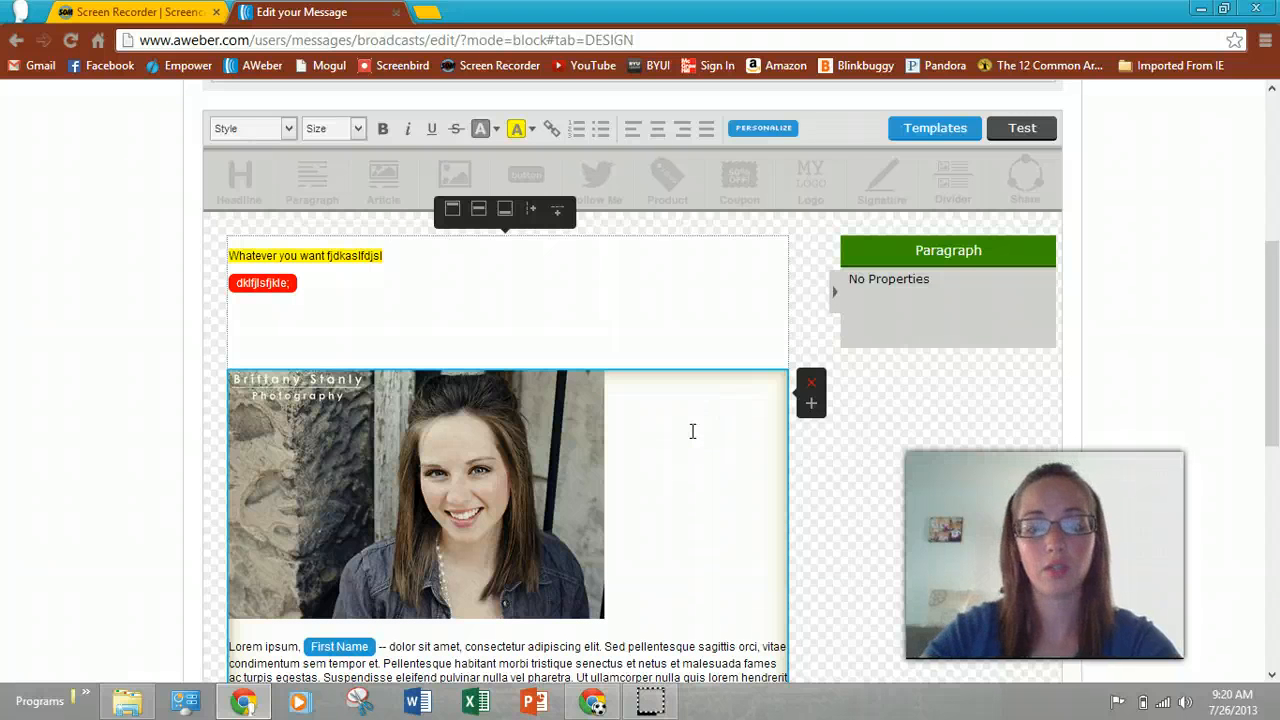
{"action": "left_click", "coordinate": [803, 520]}
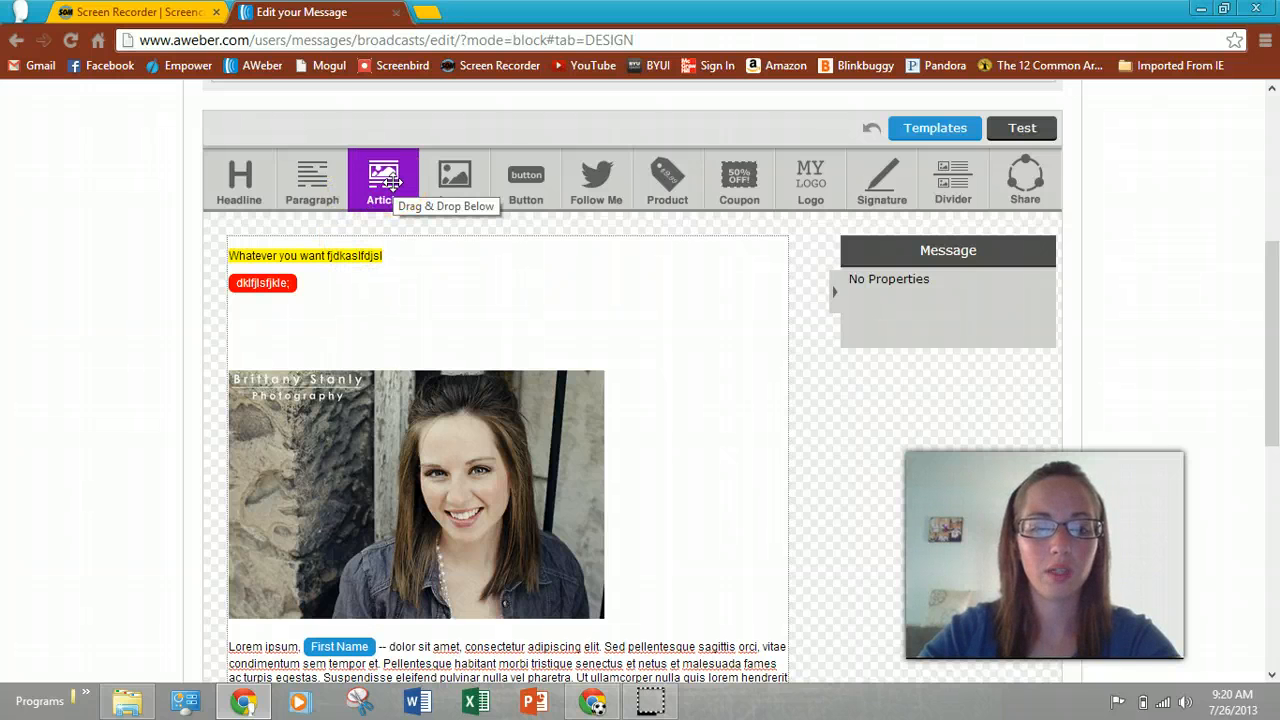
- Try an Article block between the first paragraph and the portrait, and delete it again
{"action": "left_click_drag", "start_coordinate": [390, 183], "coordinate": [476, 392]}
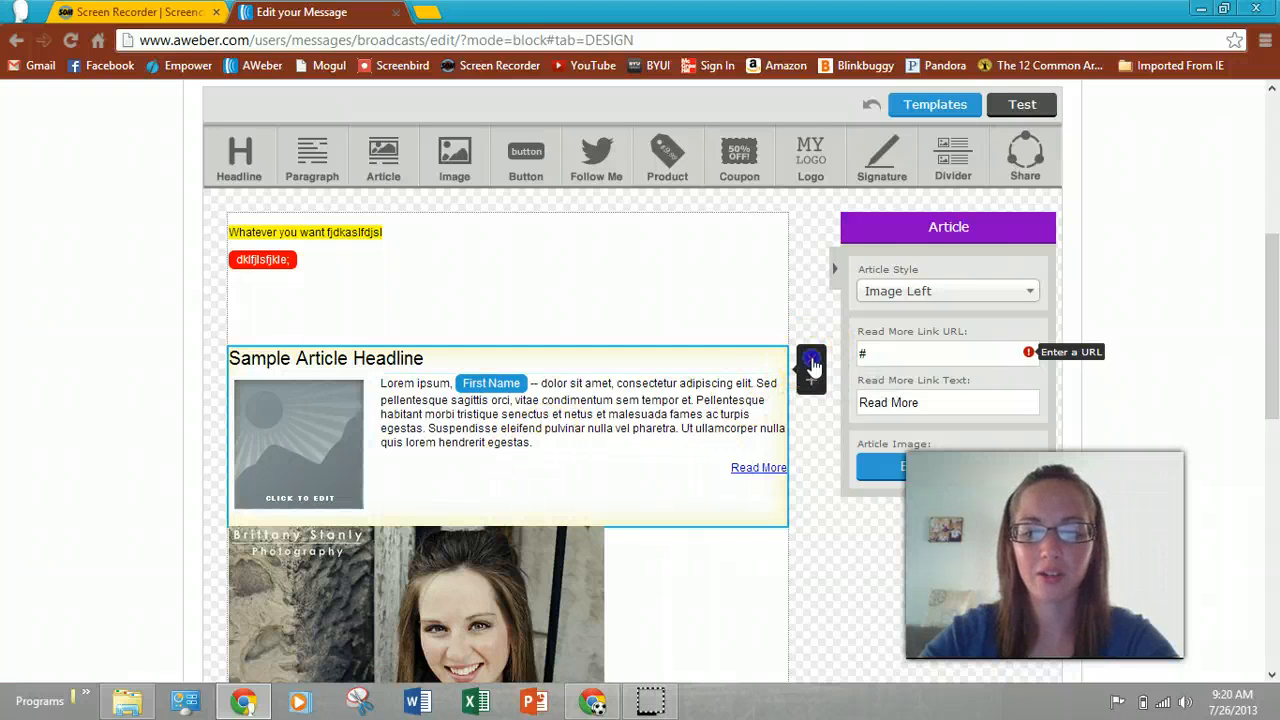
{"action": "left_click", "coordinate": [811, 360]}
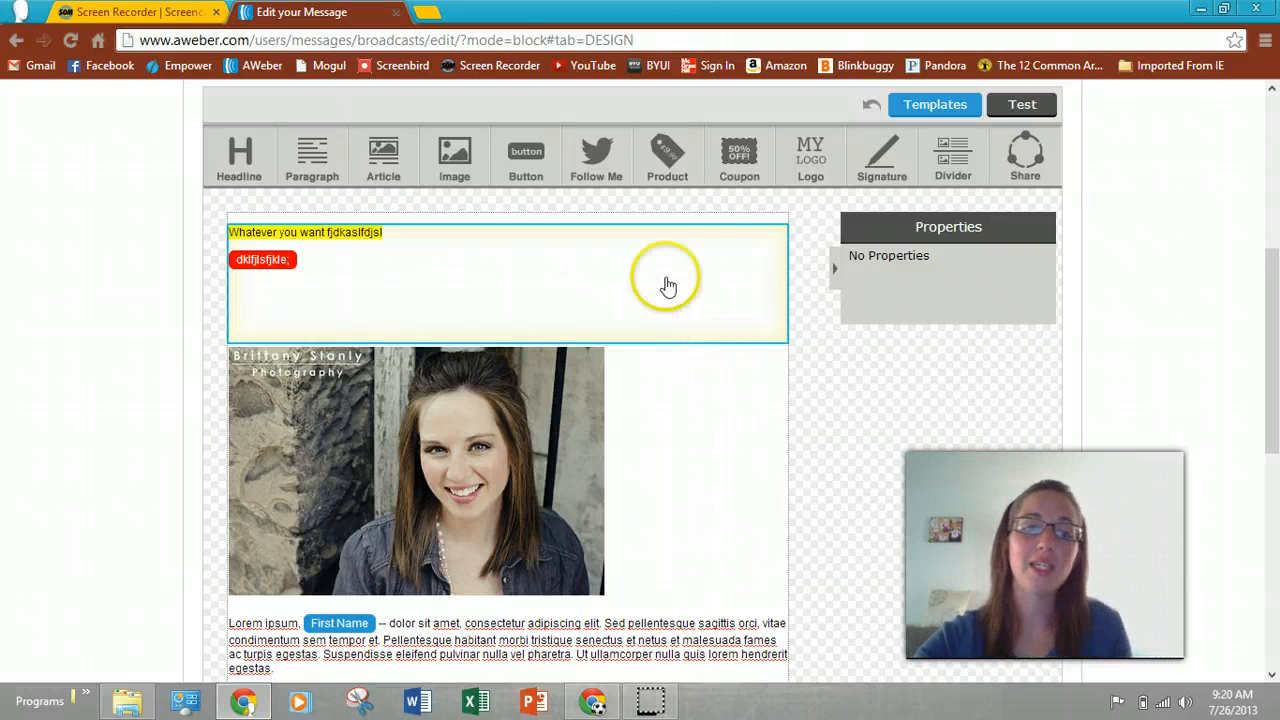
{"action": "scroll", "coordinate": [625, 349], "scroll_direction": "down", "scroll_amount": 1}
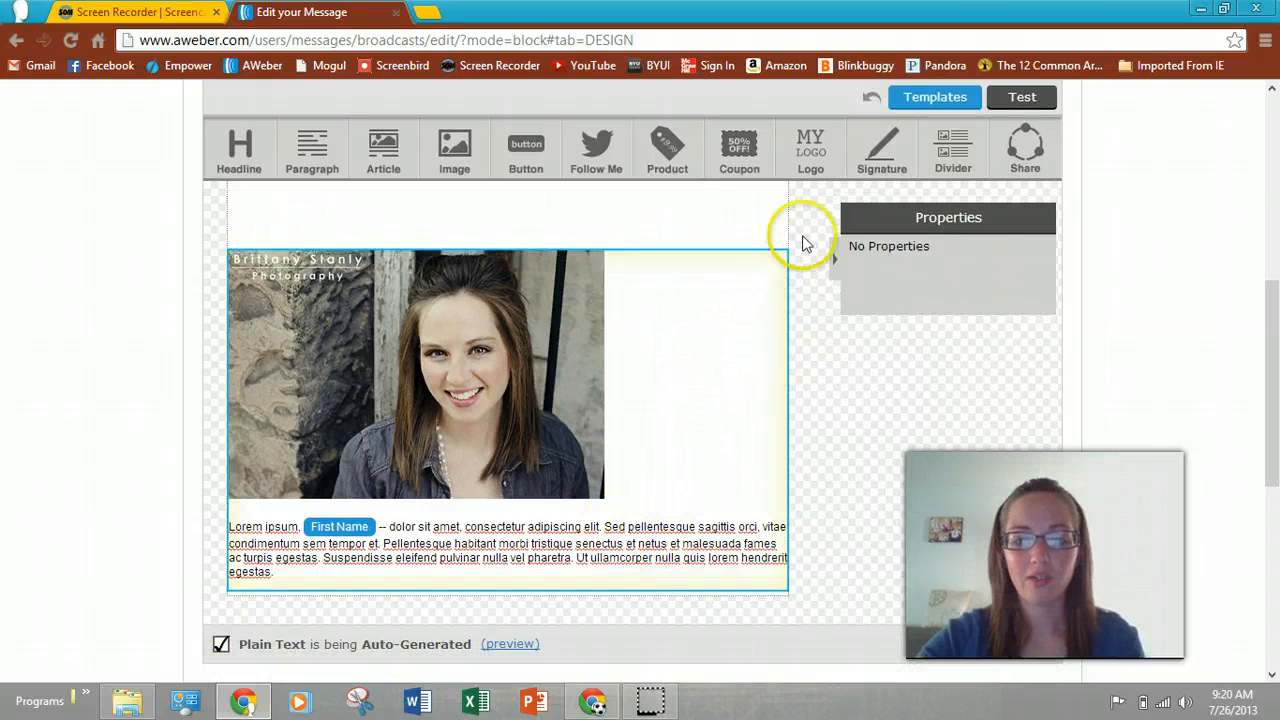
{"action": "left_click", "coordinate": [727, 298]}
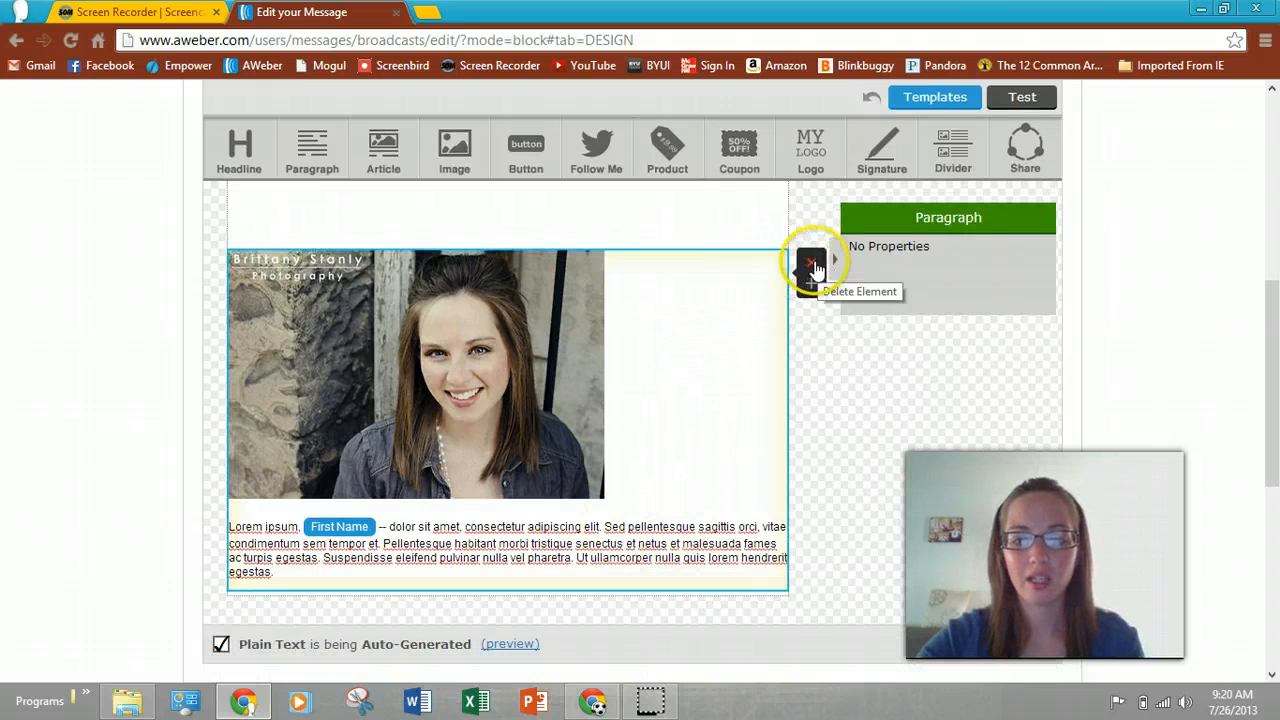
{"action": "left_click", "coordinate": [614, 576]}
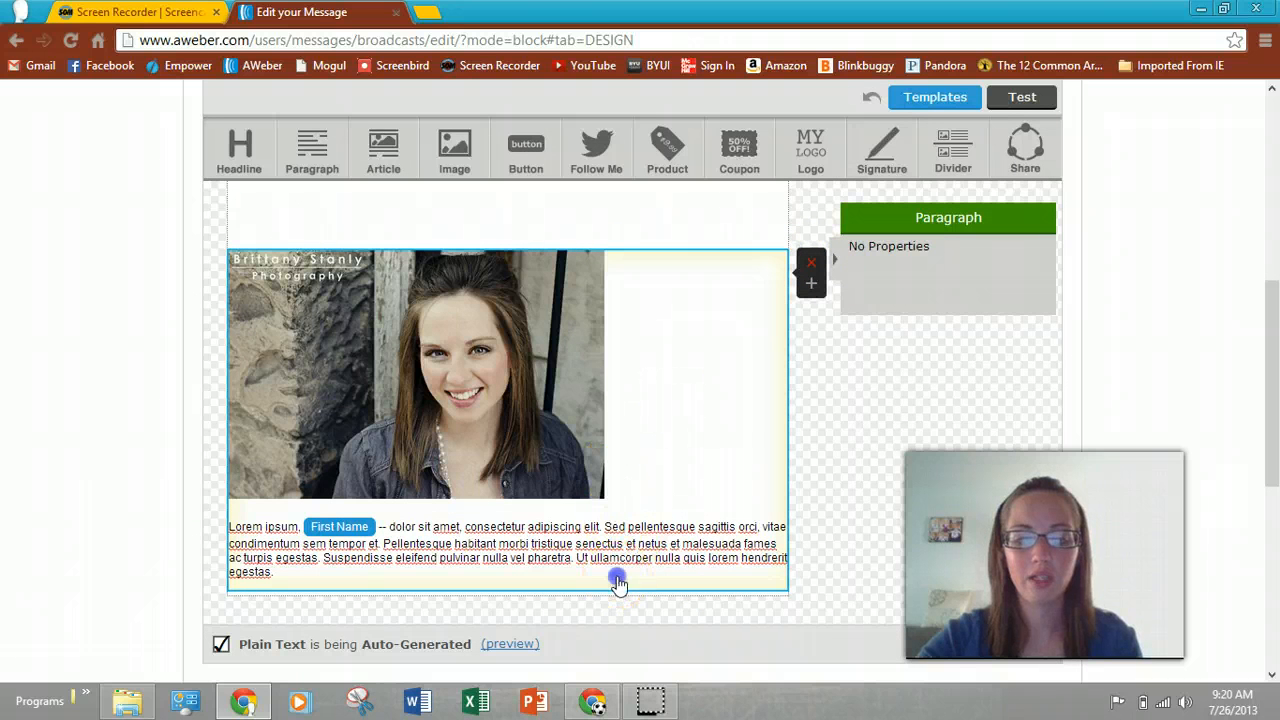
{"action": "left_click_drag", "start_coordinate": [686, 529], "coordinate": [574, 246]}
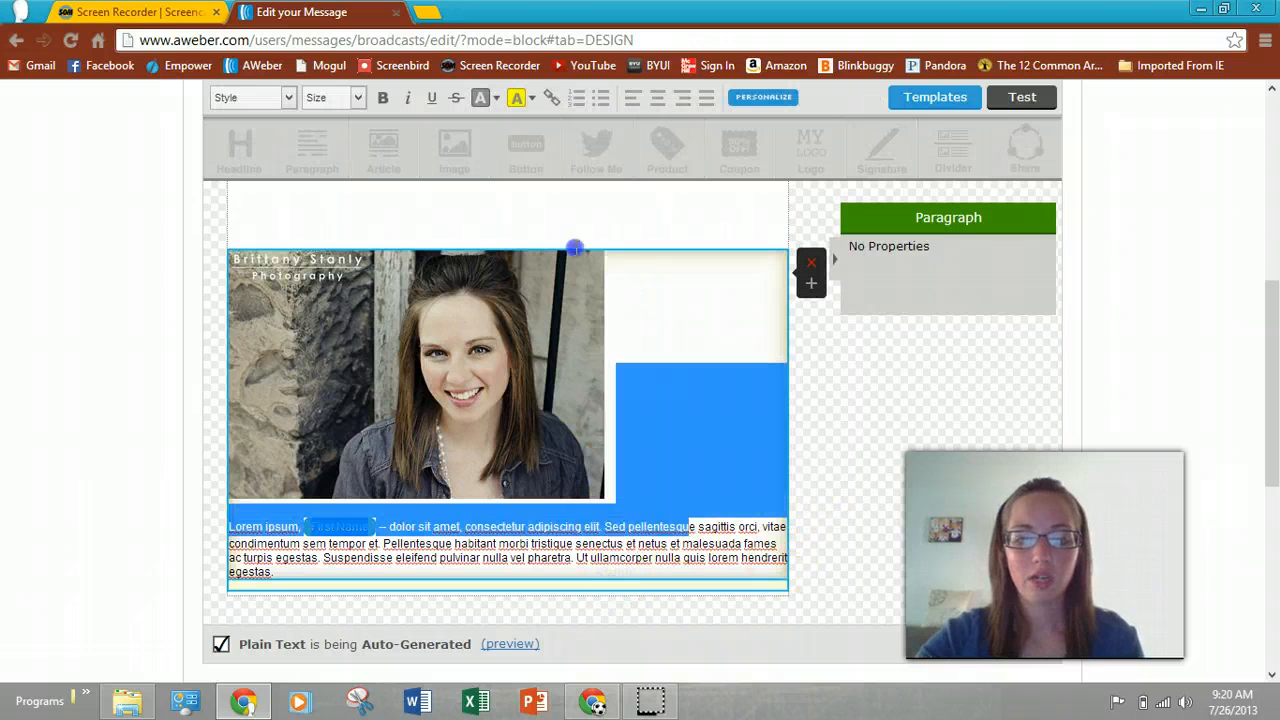
{"action": "left_click", "coordinate": [686, 343]}
- Move the portrait image below the "Lorem ipsum" paragraph
{"action": "left_click", "coordinate": [453, 316]}
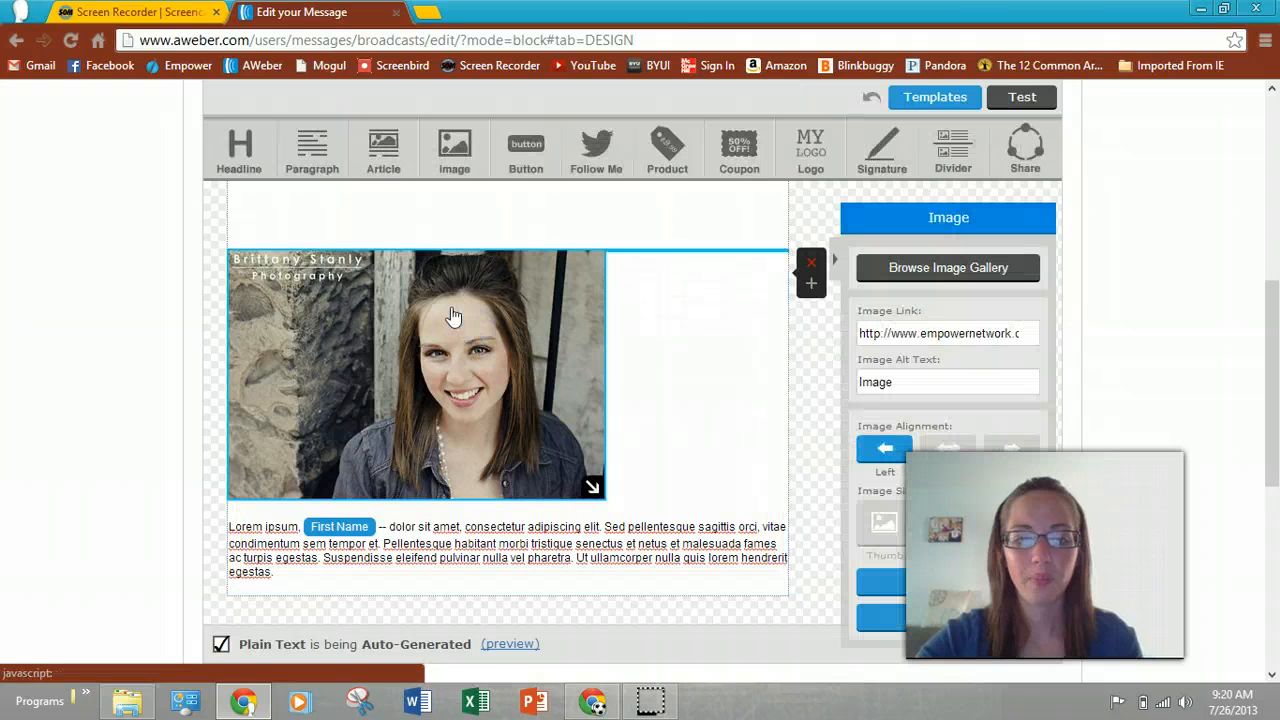
{"action": "left_click_drag", "start_coordinate": [473, 378], "coordinate": [503, 650]}
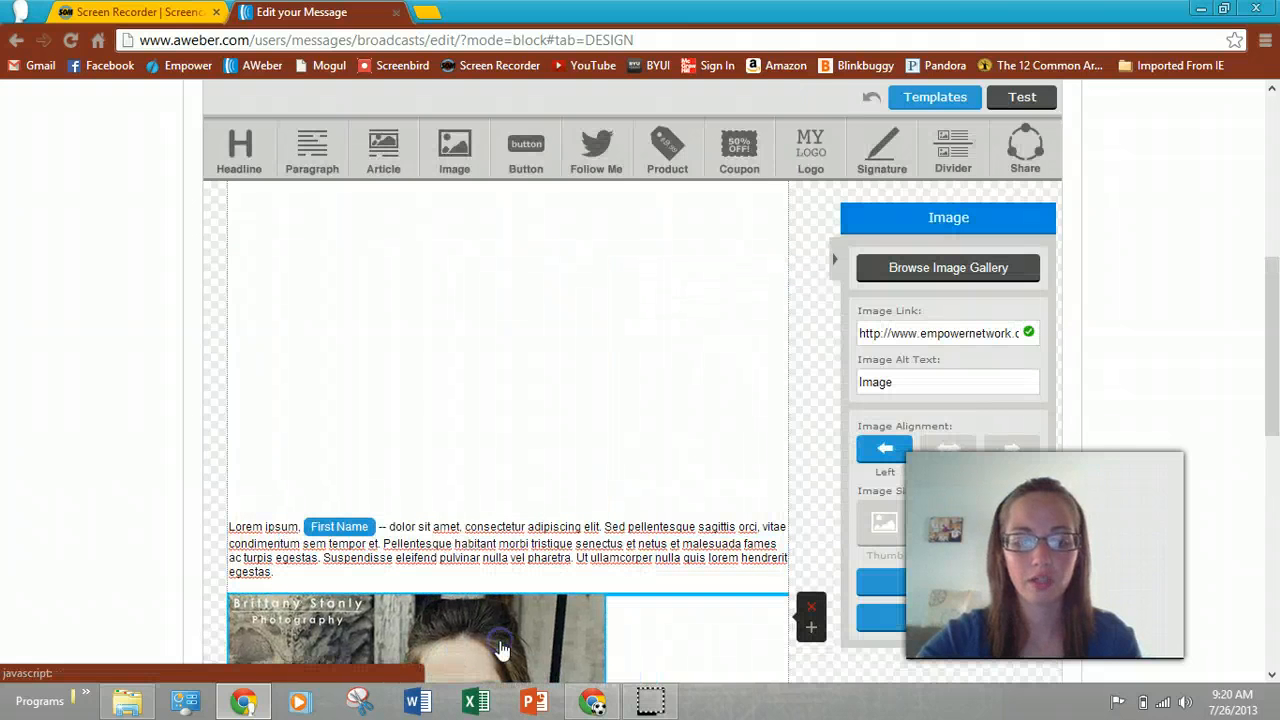
{"action": "scroll", "coordinate": [534, 543], "scroll_direction": "down", "scroll_amount": 4}
{"action": "scroll", "coordinate": [533, 528], "scroll_direction": "up", "scroll_amount": 3}
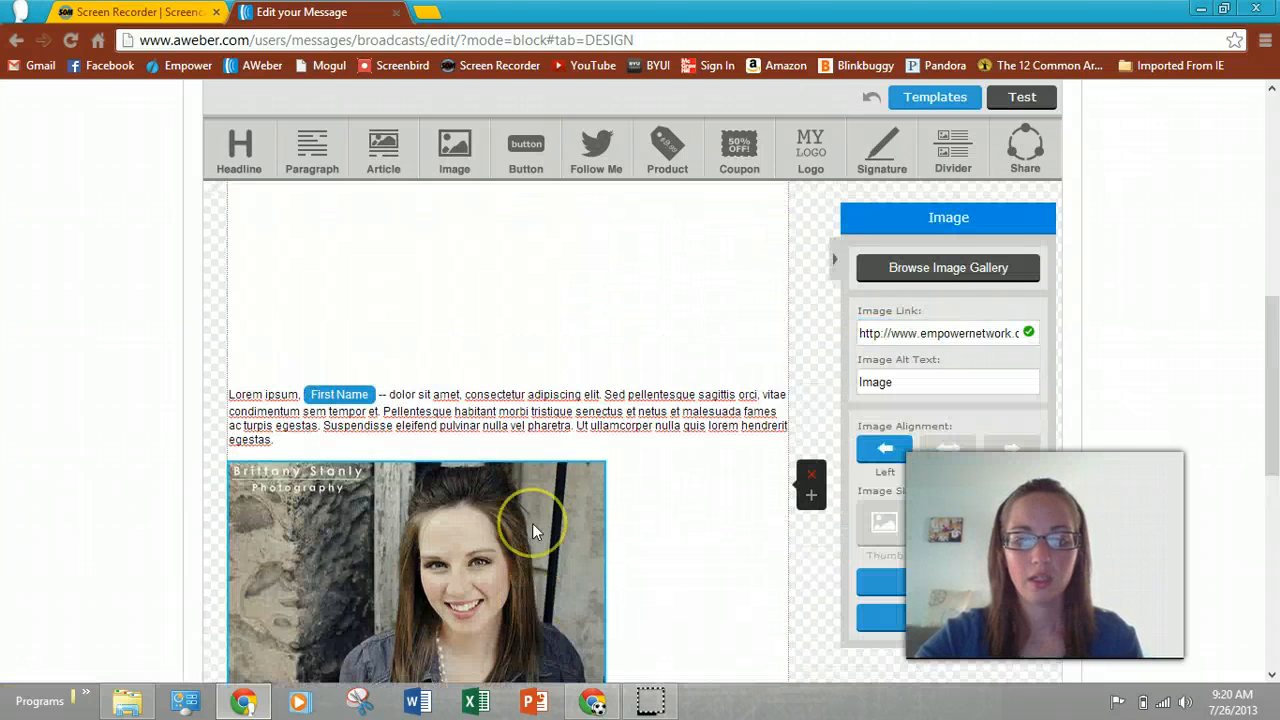
- Save the message design and continue to the Sharing stage
{"action": "scroll", "coordinate": [532, 530], "scroll_direction": "up", "scroll_amount": 5}
{"action": "scroll", "coordinate": [532, 528], "scroll_direction": "down", "scroll_amount": 10}
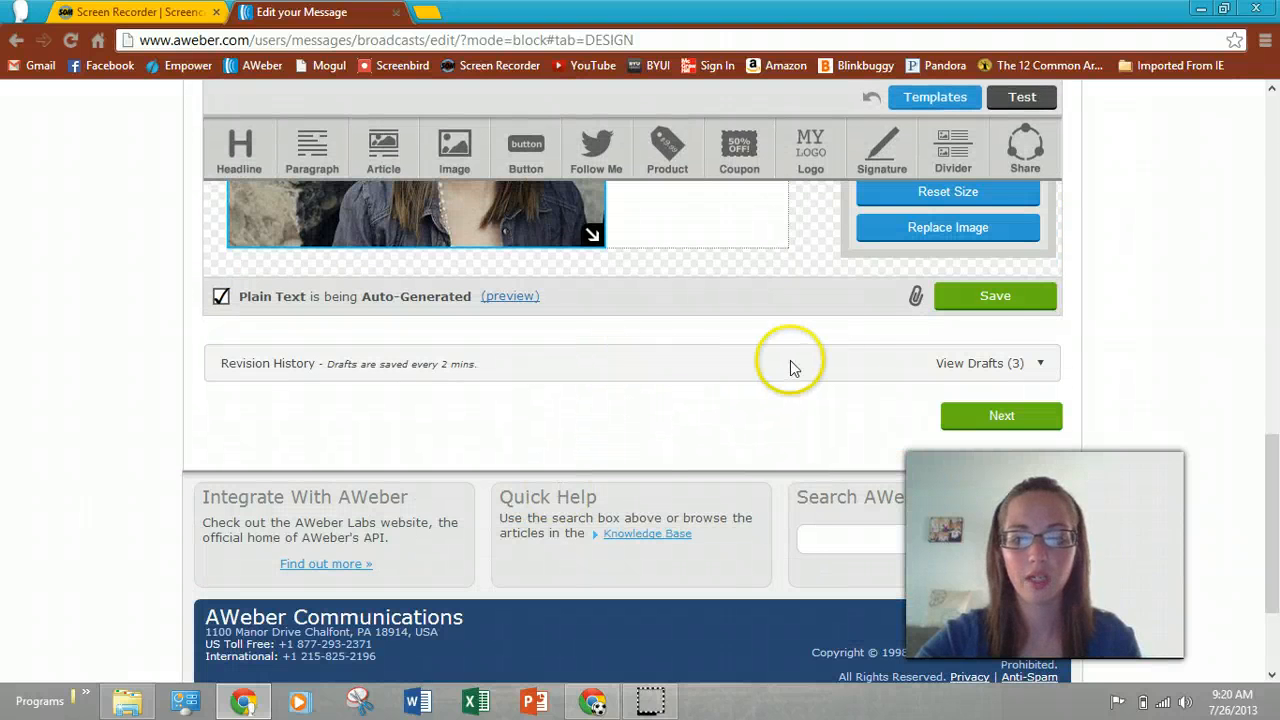
{"action": "left_click", "coordinate": [980, 299]}
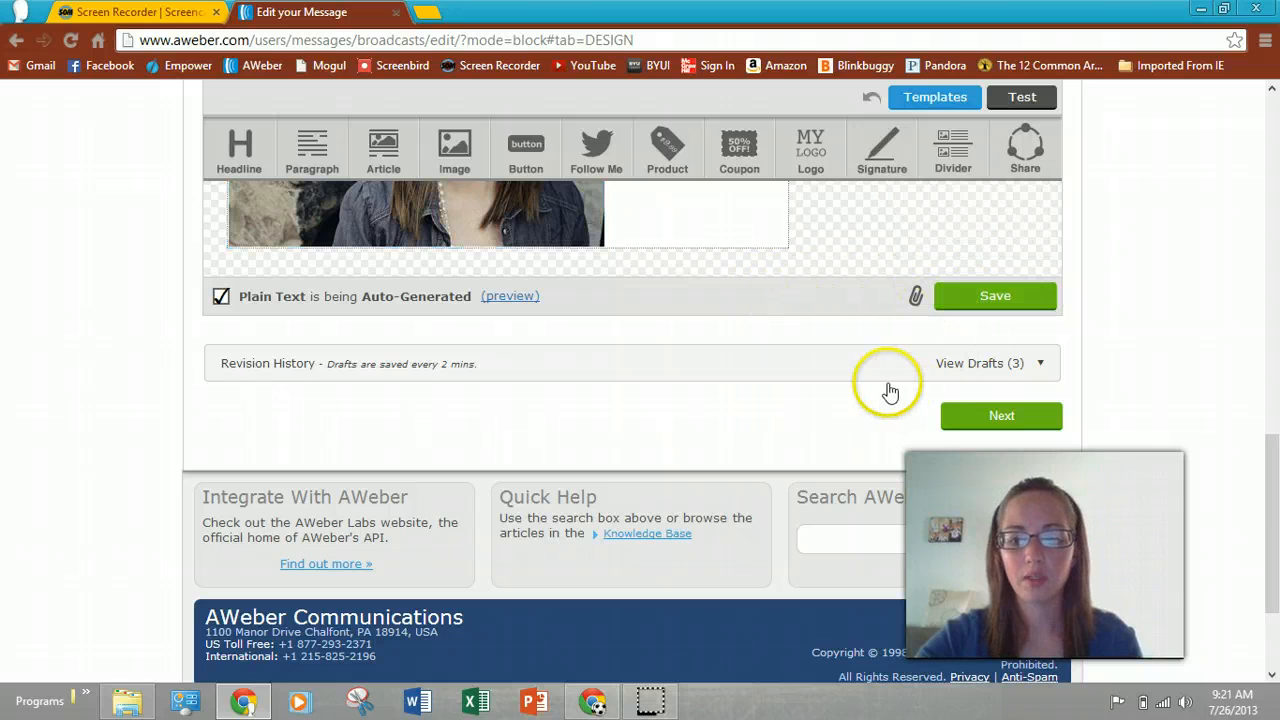
{"action": "left_click", "coordinate": [997, 418]}
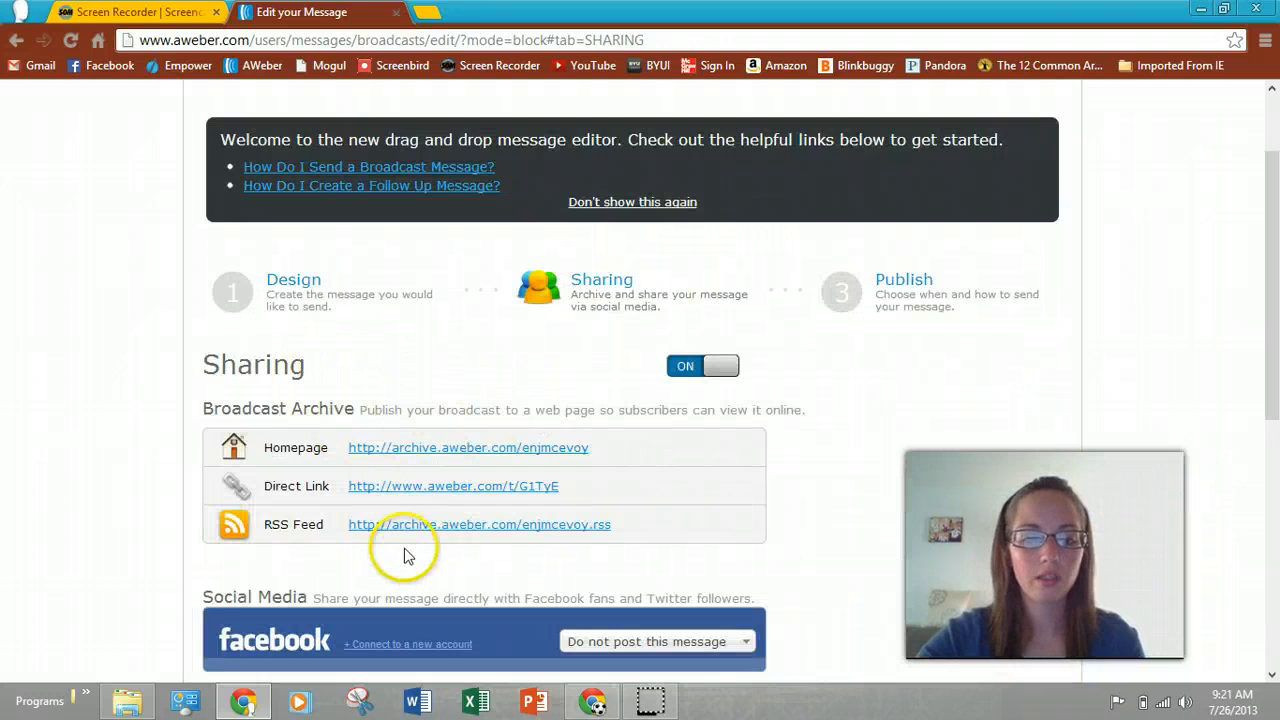
- Leave sharing on and both Facebook and Twitter at "Do not post this message", and continue to the Publish stage
{"action": "scroll", "coordinate": [368, 530], "scroll_direction": "down", "scroll_amount": 3}
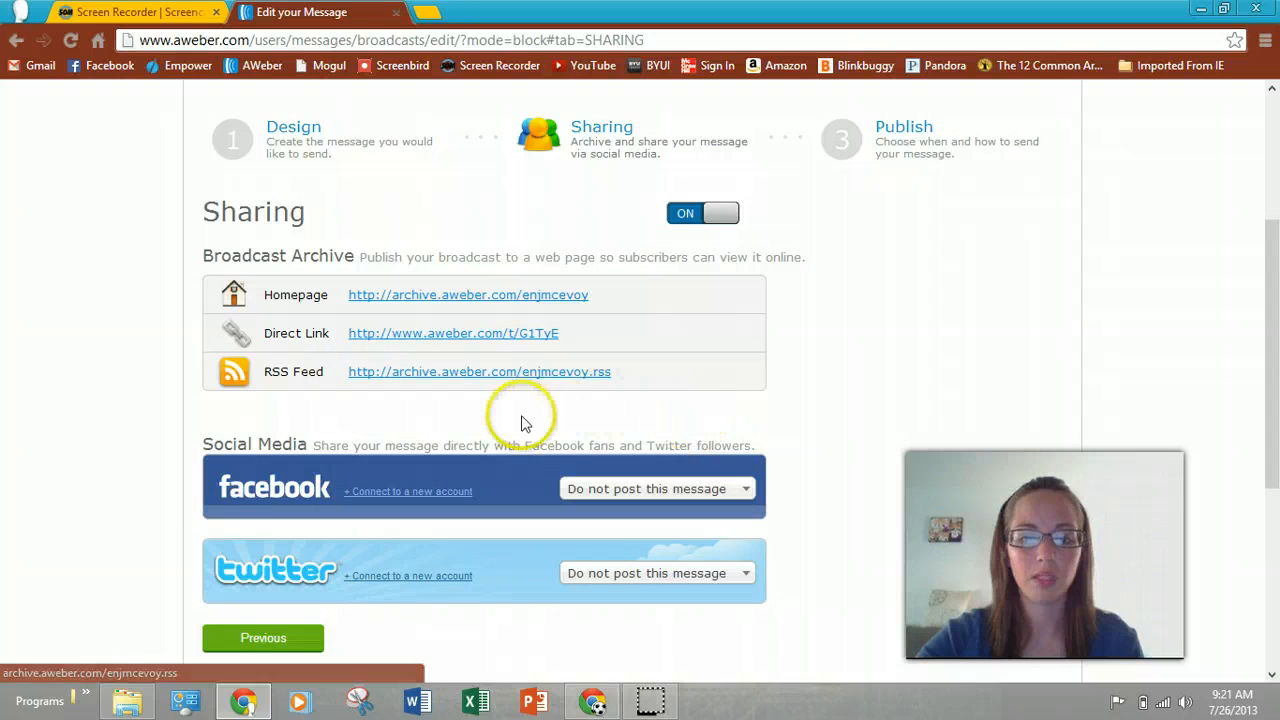
{"action": "scroll", "coordinate": [449, 437], "scroll_direction": "down", "scroll_amount": 3}
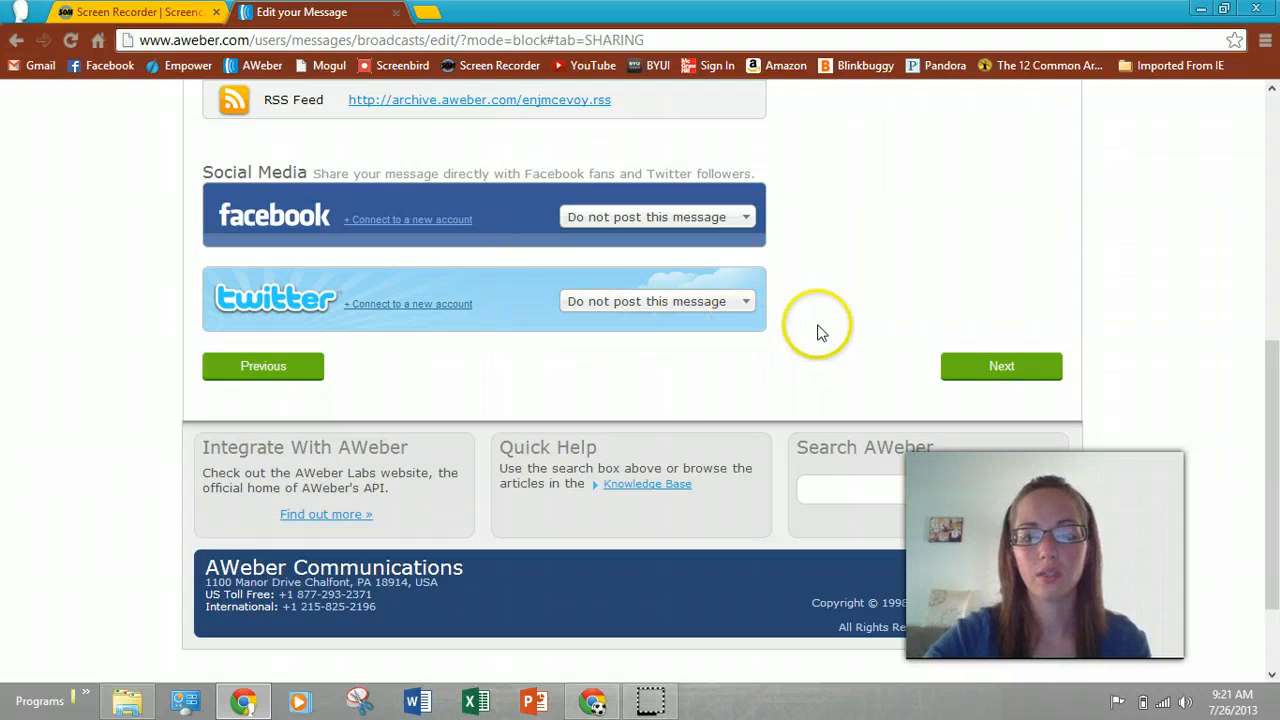
{"action": "scroll", "coordinate": [817, 332], "scroll_direction": "up", "scroll_amount": 3}
{"action": "scroll", "coordinate": [817, 332], "scroll_direction": "up", "scroll_amount": 1}
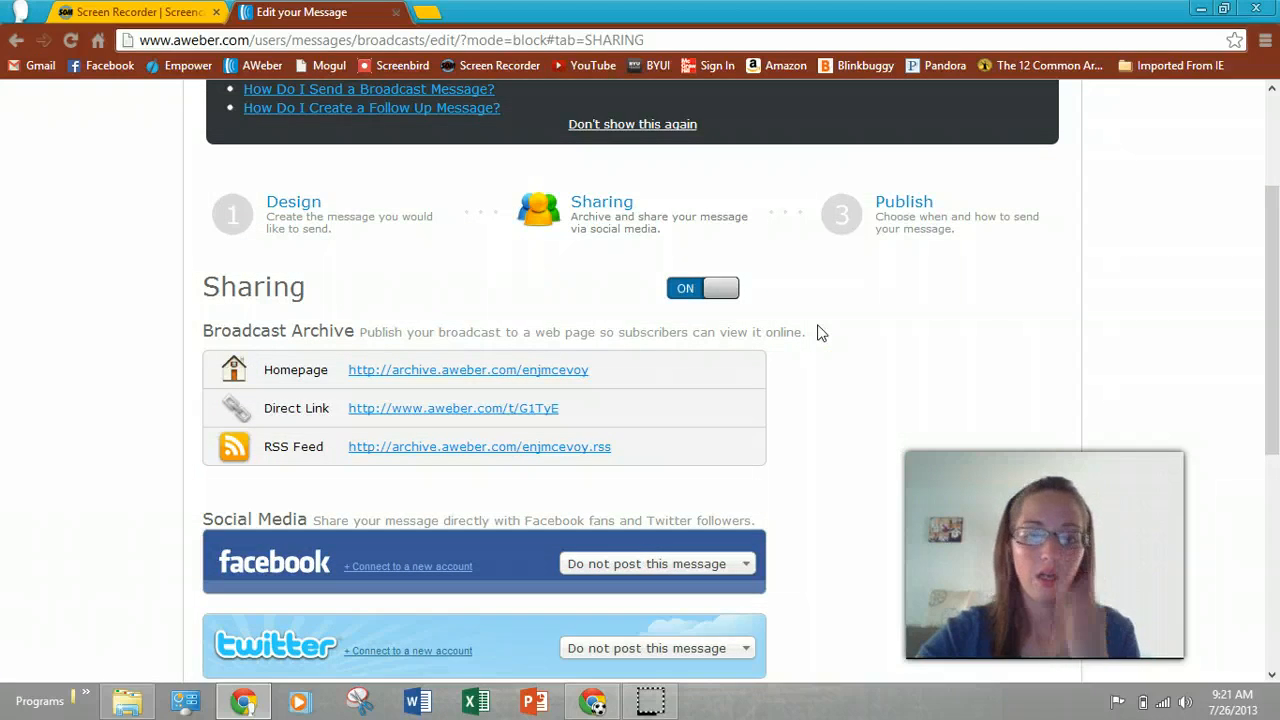
{"action": "scroll", "coordinate": [817, 332], "scroll_direction": "down", "scroll_amount": 4}
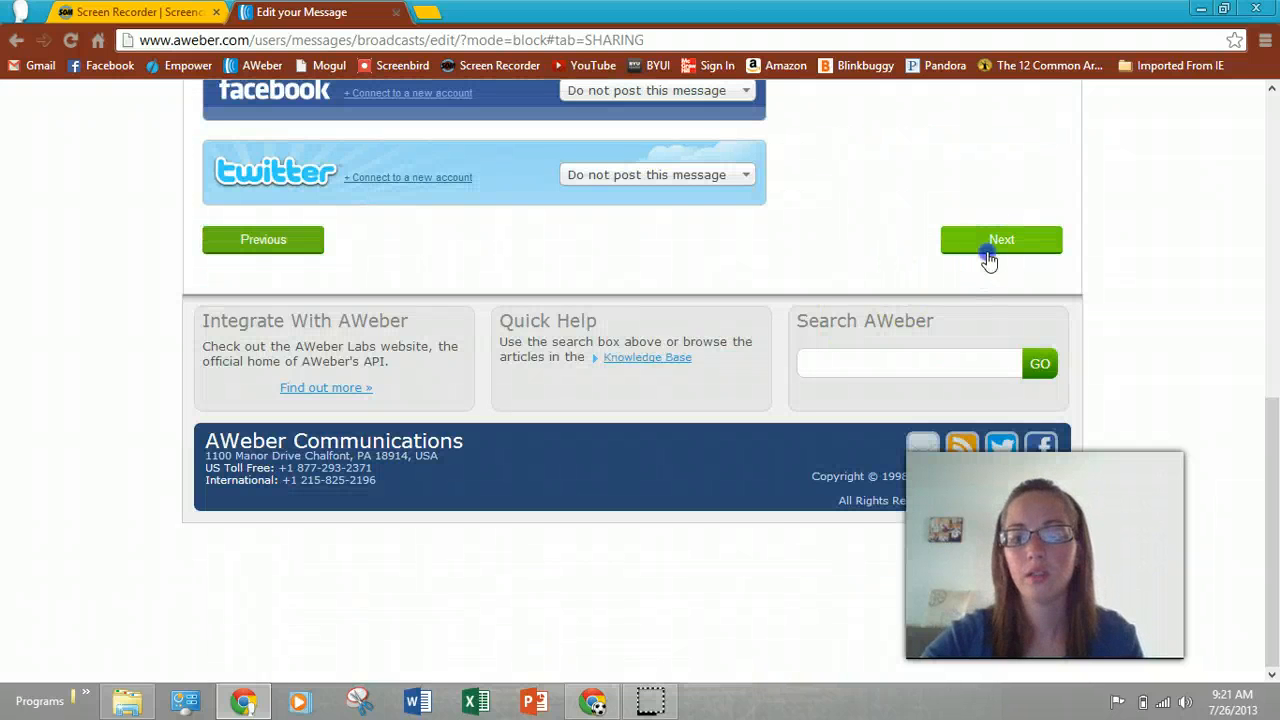
{"action": "left_click", "coordinate": [986, 252]}
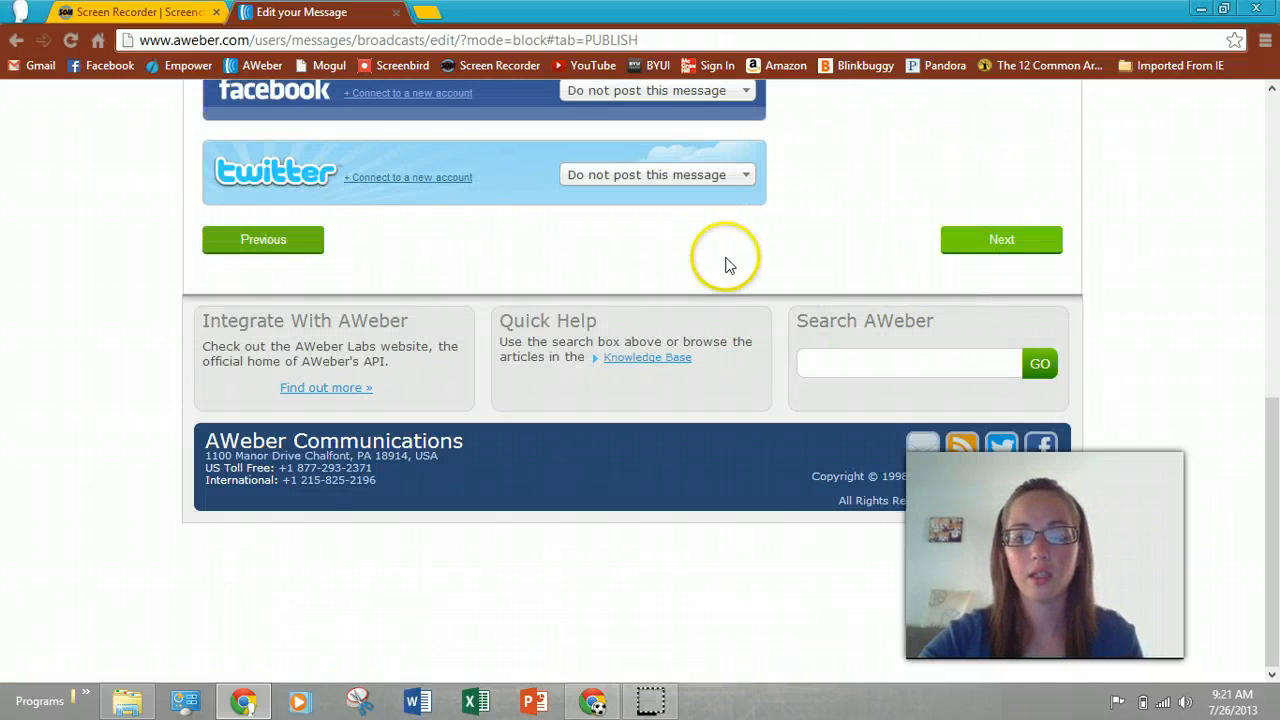
- Examine the scheduler and the send options for the broadcast
{"action": "scroll", "coordinate": [136, 283], "scroll_direction": "down", "scroll_amount": 2}
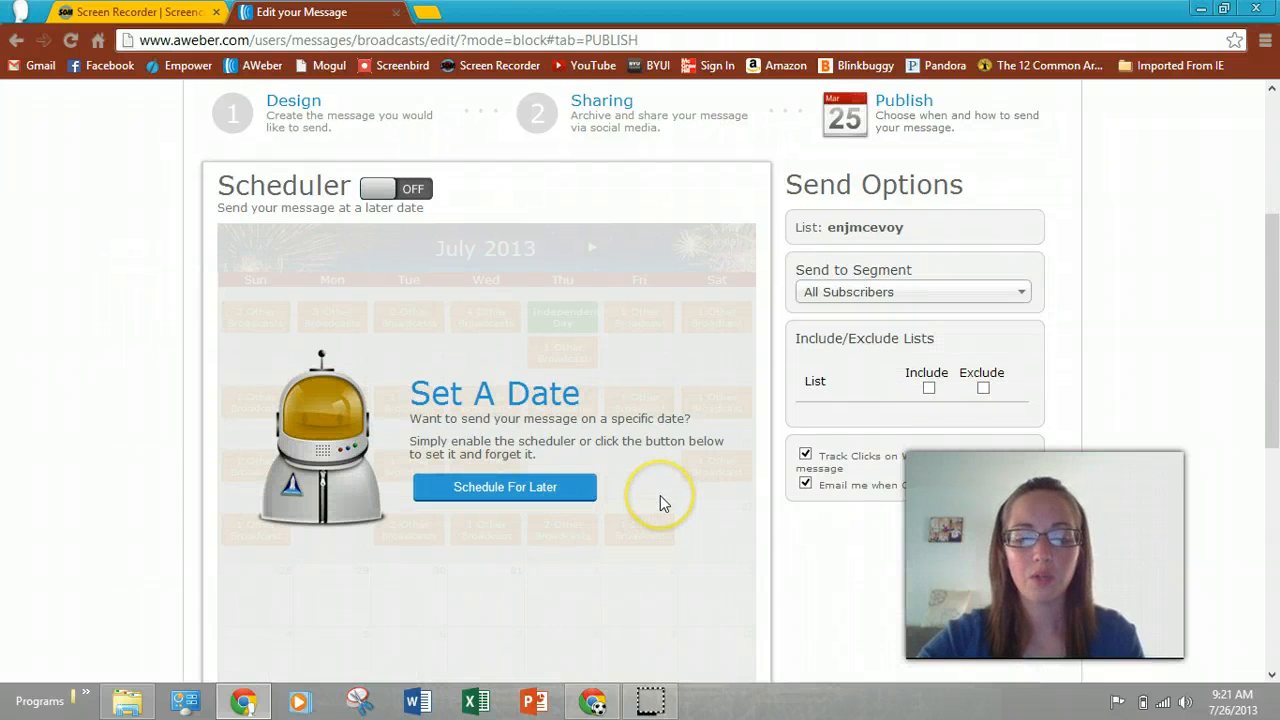
{"action": "scroll", "coordinate": [660, 503], "scroll_direction": "down", "scroll_amount": 2}
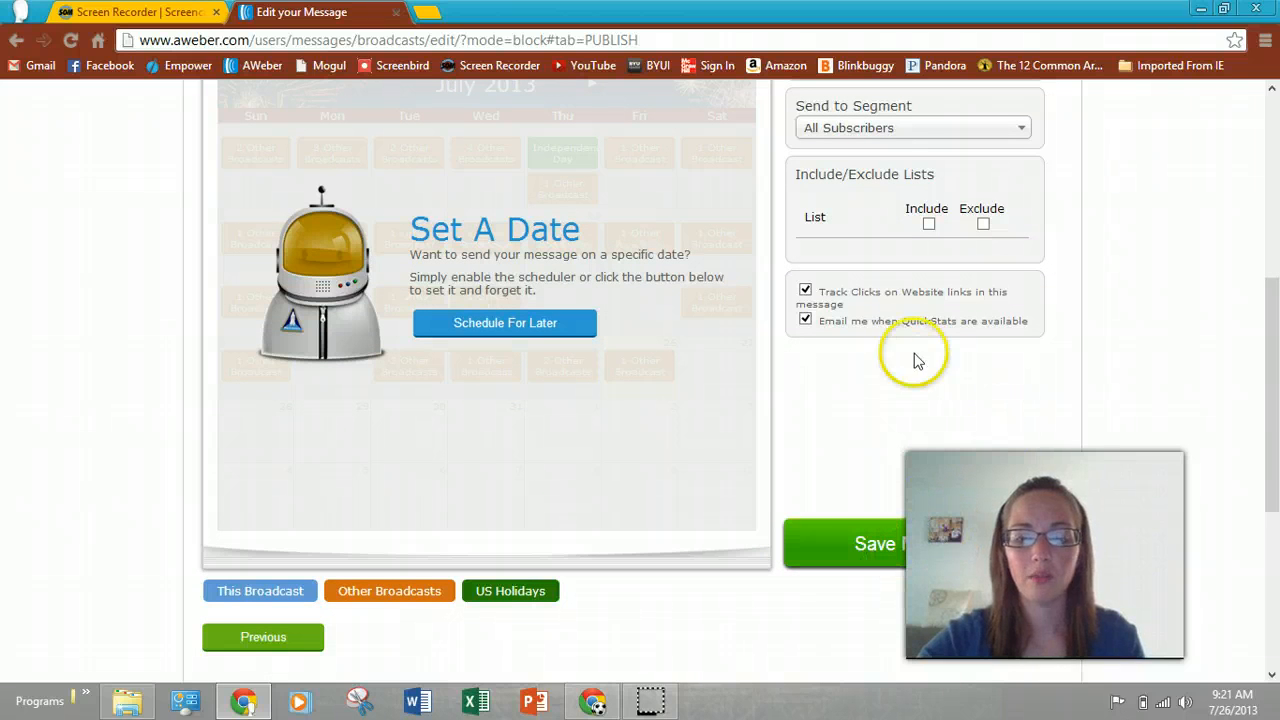
{"action": "scroll", "coordinate": [950, 410], "scroll_direction": "up", "scroll_amount": 2}
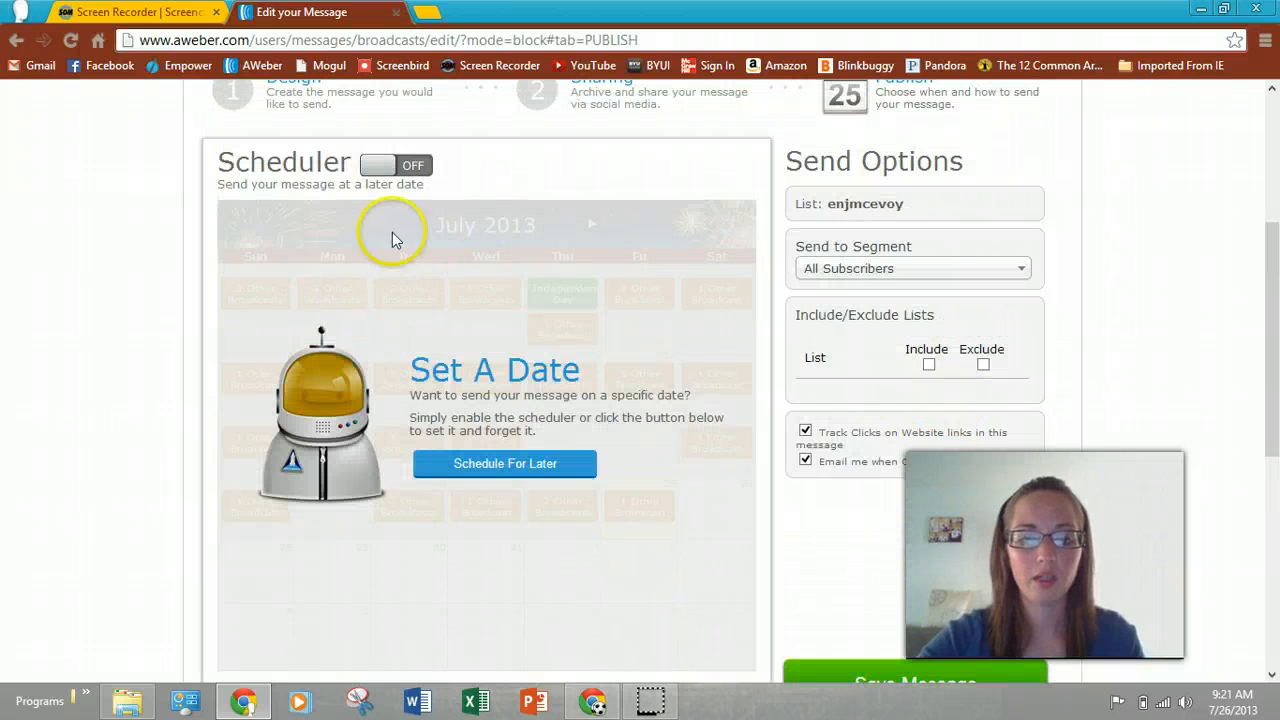
- Turn on the scheduler and set the broadcast's send time to 7/26/2013 at 12:00 am
{"action": "left_click", "coordinate": [393, 166]}
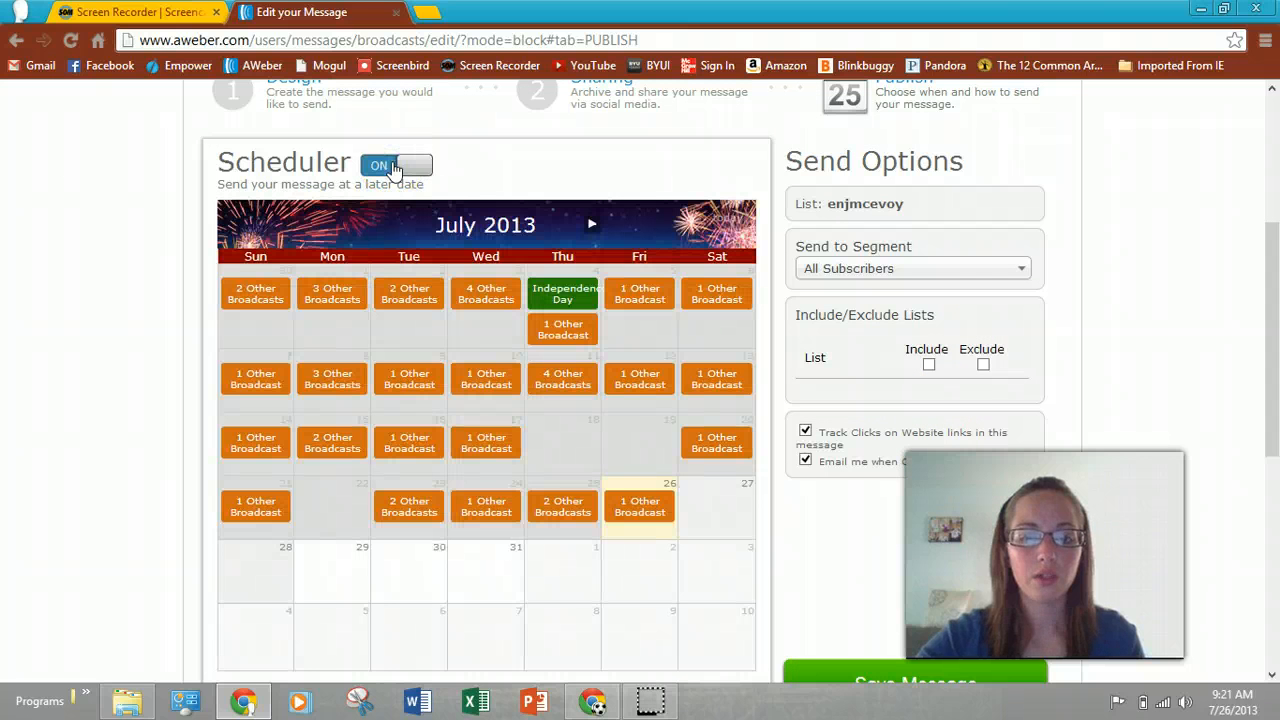
{"action": "scroll", "coordinate": [443, 214], "scroll_direction": "down", "scroll_amount": 1}
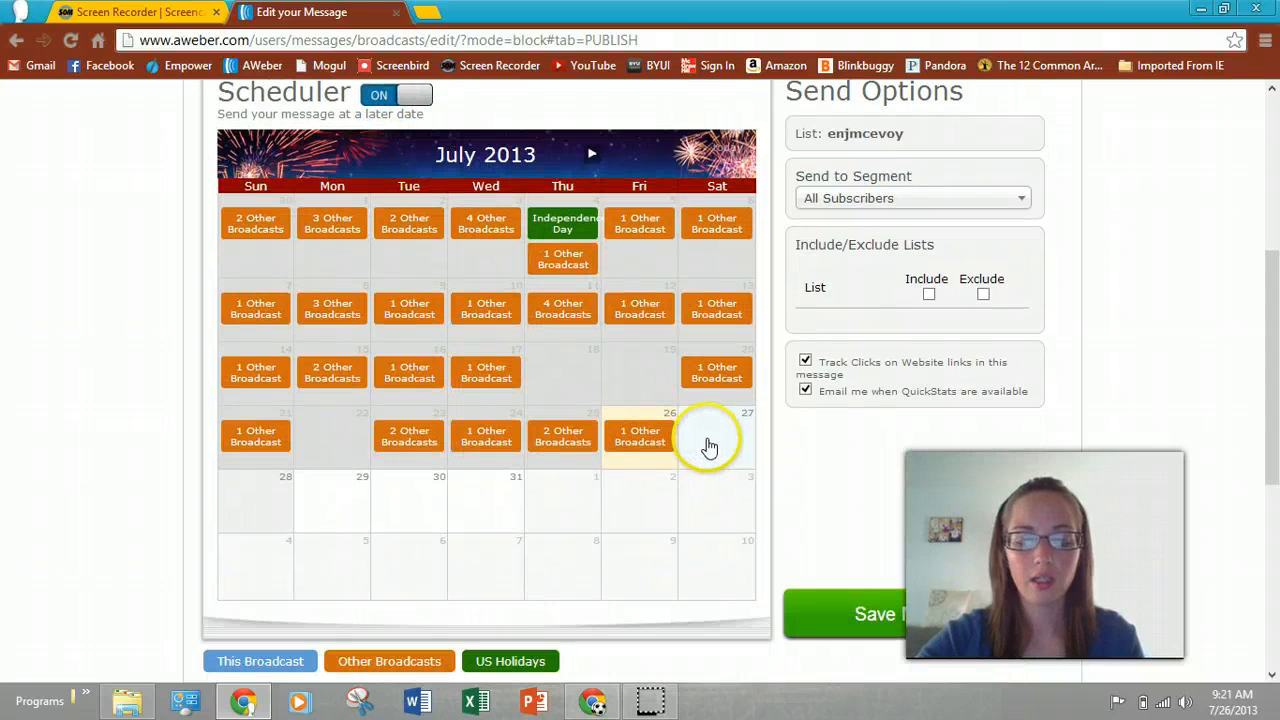
{"action": "left_click", "coordinate": [627, 470]}
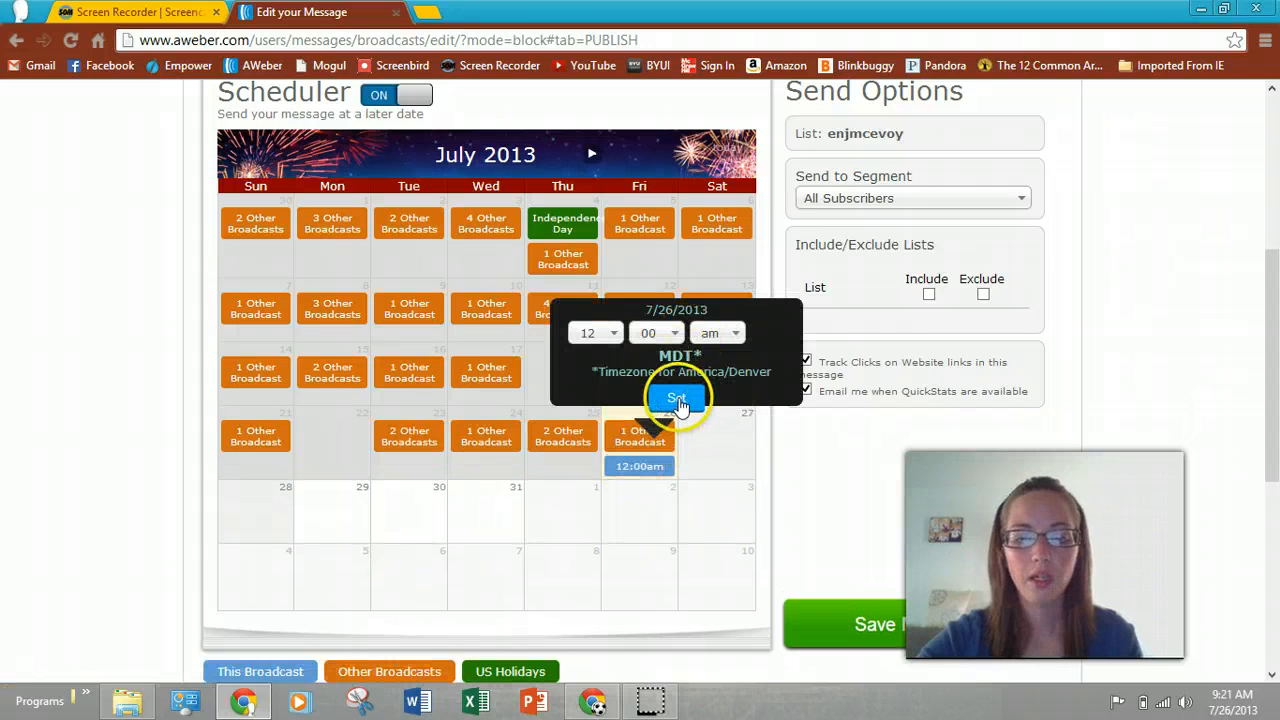
{"action": "left_click", "coordinate": [677, 399]}
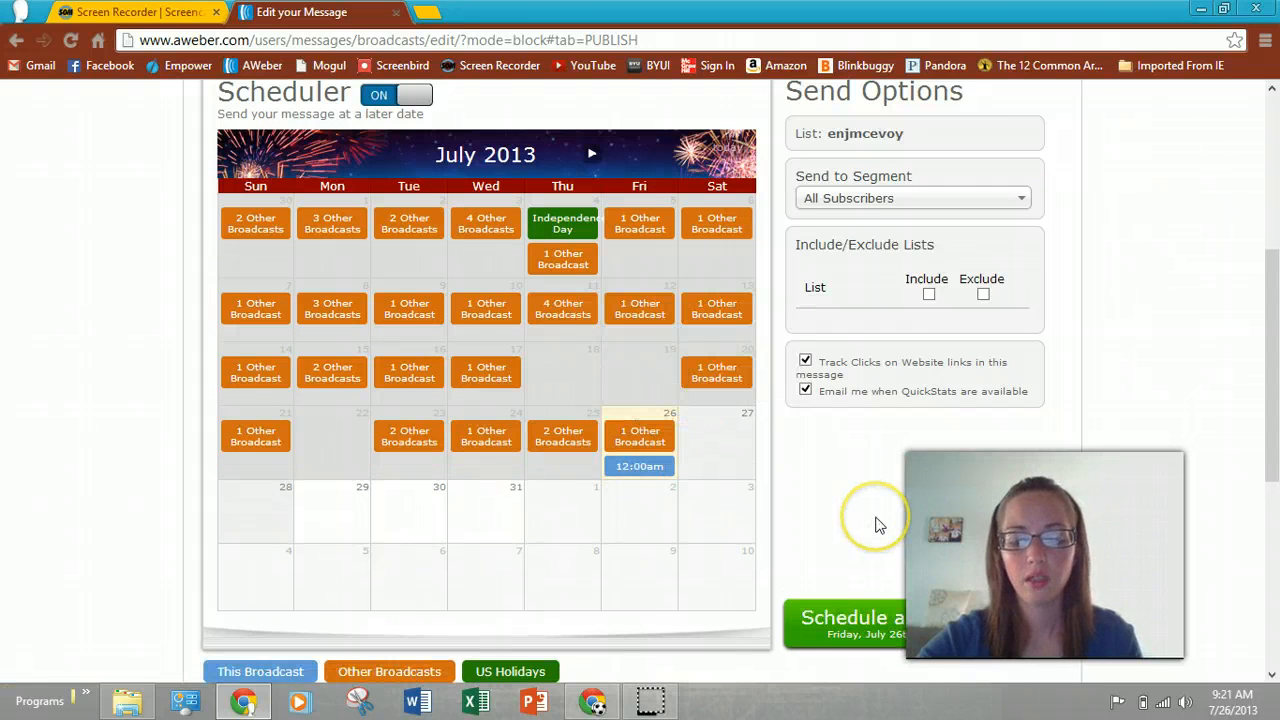
- Examine the subscriber segments the broadcast can be sent to, the include/exclude lists, and the click-tracking and QuickStats options
{"action": "scroll", "coordinate": [900, 524], "scroll_direction": "down", "scroll_amount": 3}
{"action": "scroll", "coordinate": [934, 435], "scroll_direction": "up", "scroll_amount": 4}
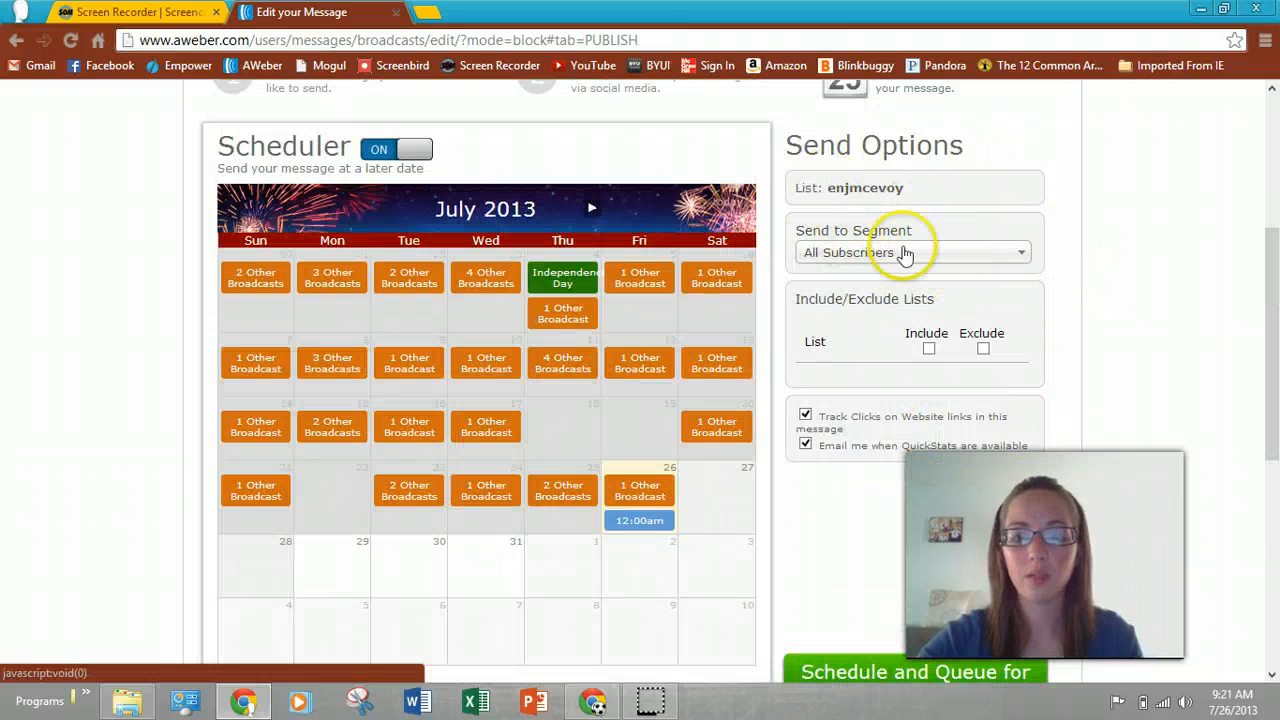
{"action": "left_click", "coordinate": [1021, 260]}
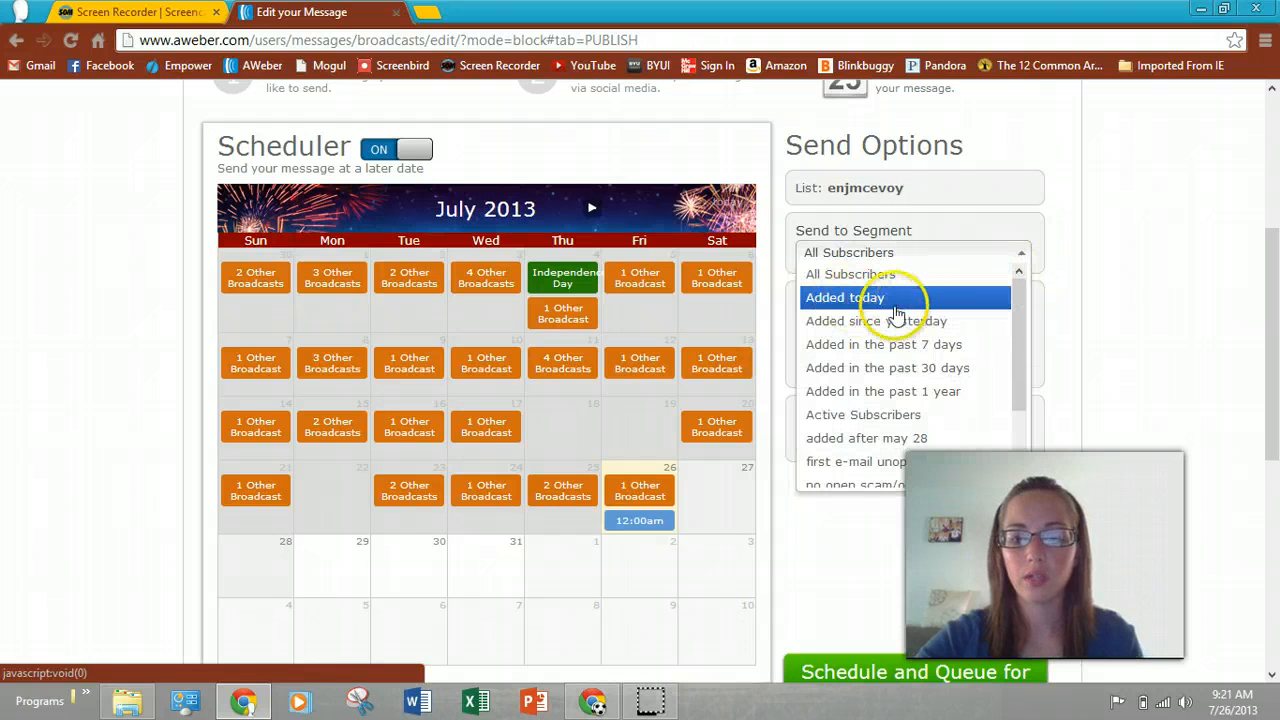
{"action": "scroll", "coordinate": [952, 383], "scroll_direction": "down", "scroll_amount": 1}
{"action": "scroll", "coordinate": [952, 383], "scroll_direction": "down", "scroll_amount": 2}
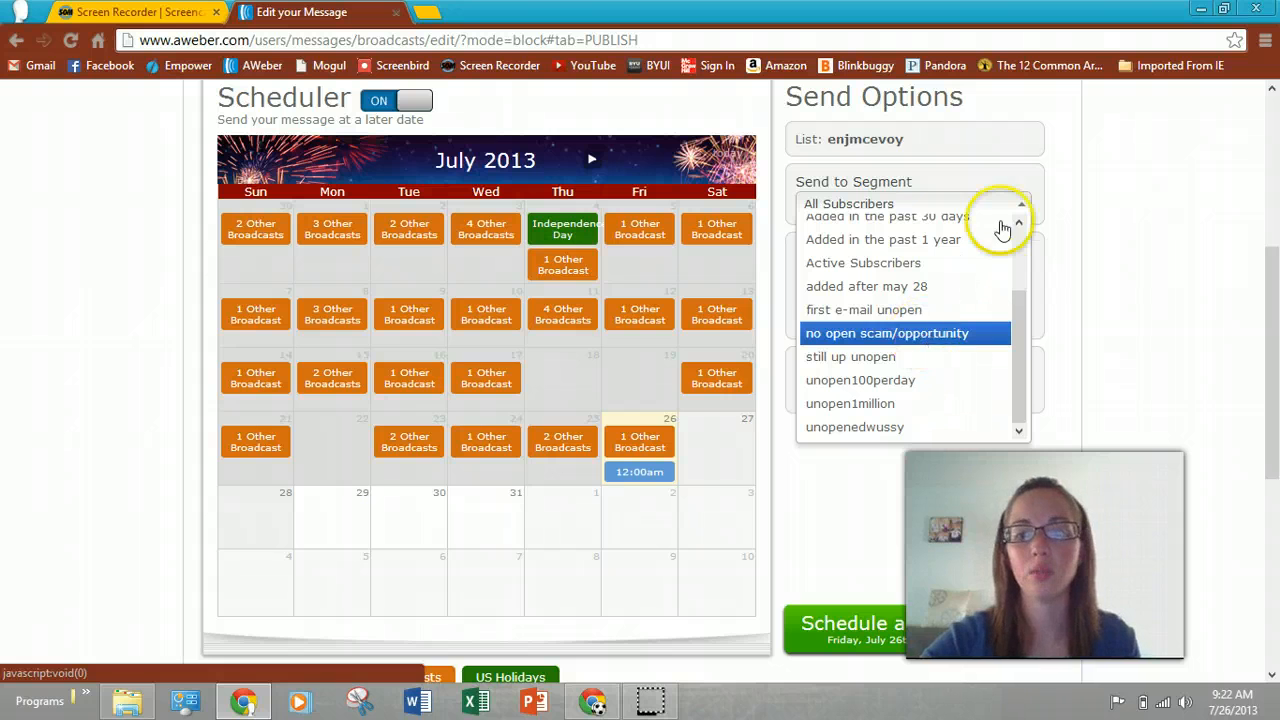
{"action": "scroll", "coordinate": [888, 360], "scroll_direction": "down", "scroll_amount": 1}
{"action": "scroll", "coordinate": [888, 365], "scroll_direction": "down", "scroll_amount": 4}
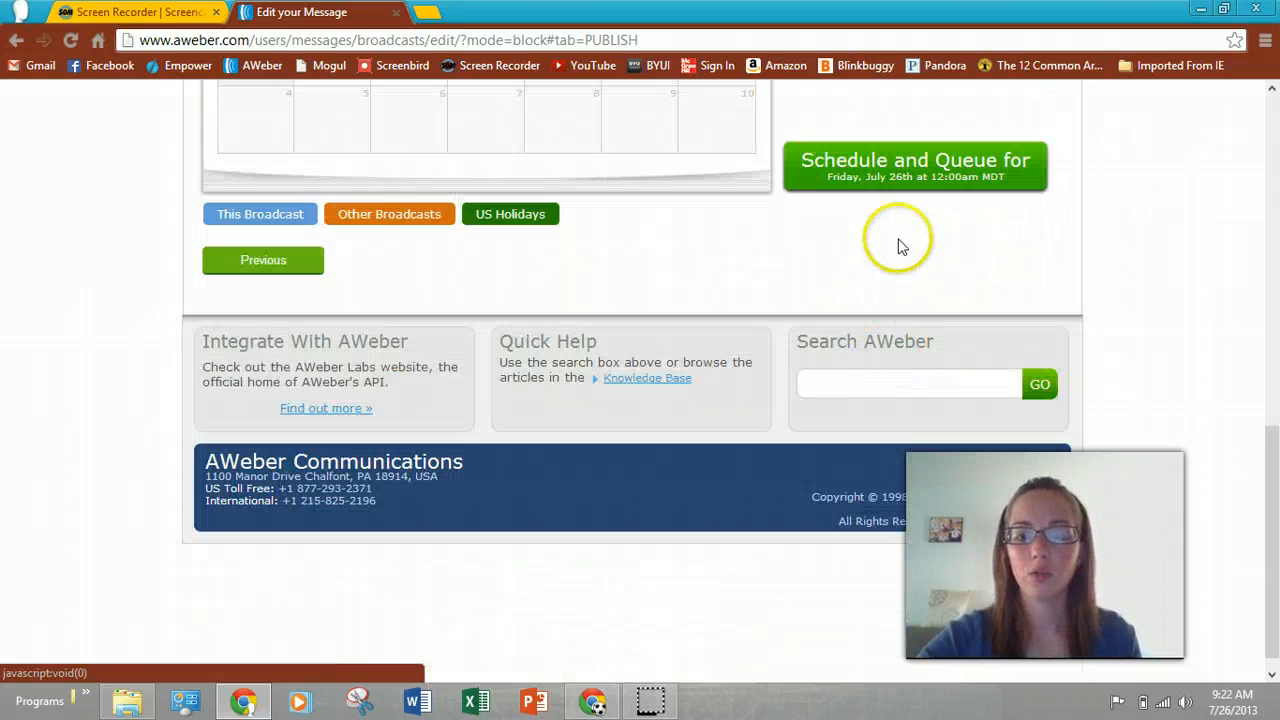
{"action": "scroll", "coordinate": [897, 246], "scroll_direction": "up", "scroll_amount": 7}
{"action": "scroll", "coordinate": [889, 306], "scroll_direction": "down", "scroll_amount": 4}
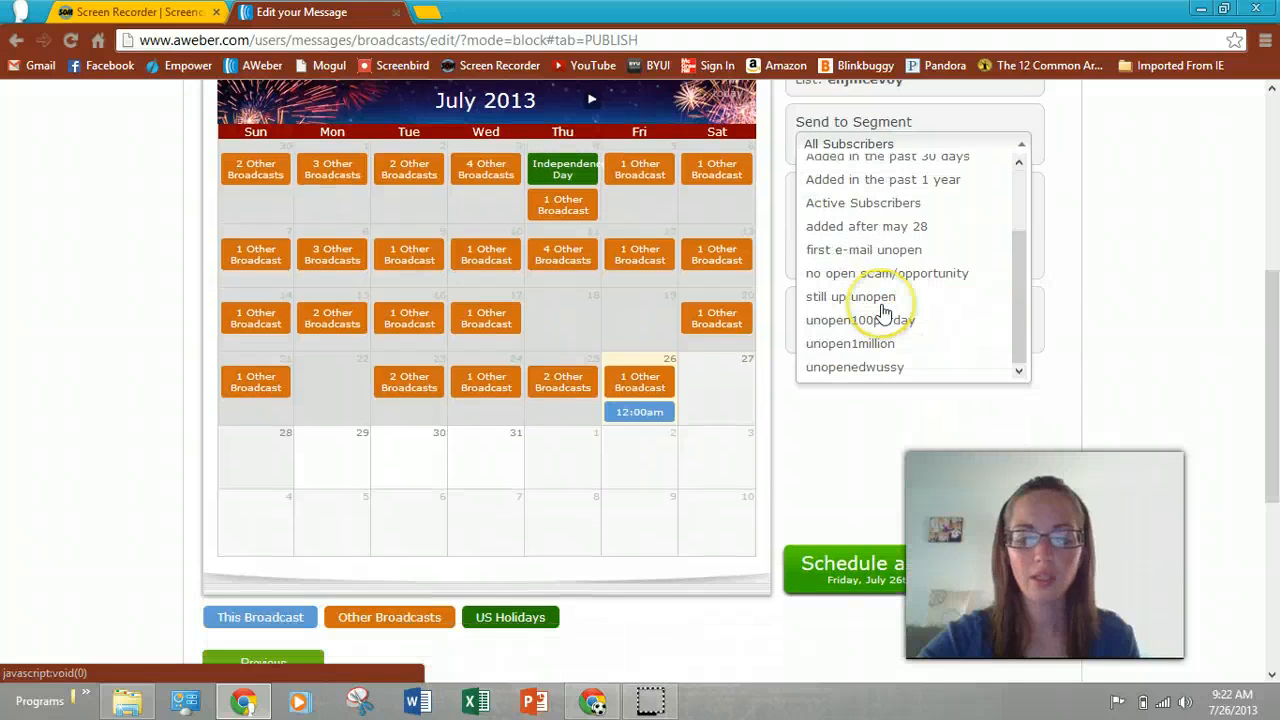
{"action": "scroll", "coordinate": [905, 300], "scroll_direction": "up", "scroll_amount": 4}
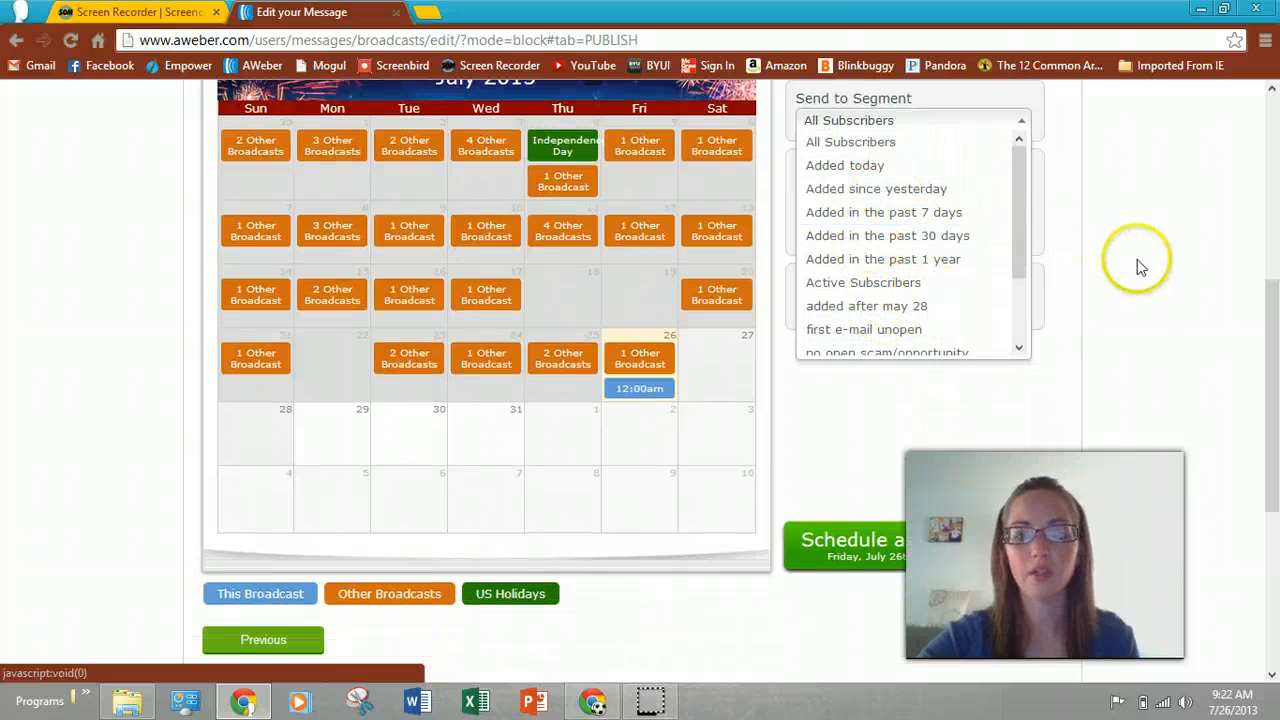
{"action": "left_click", "coordinate": [1021, 122]}
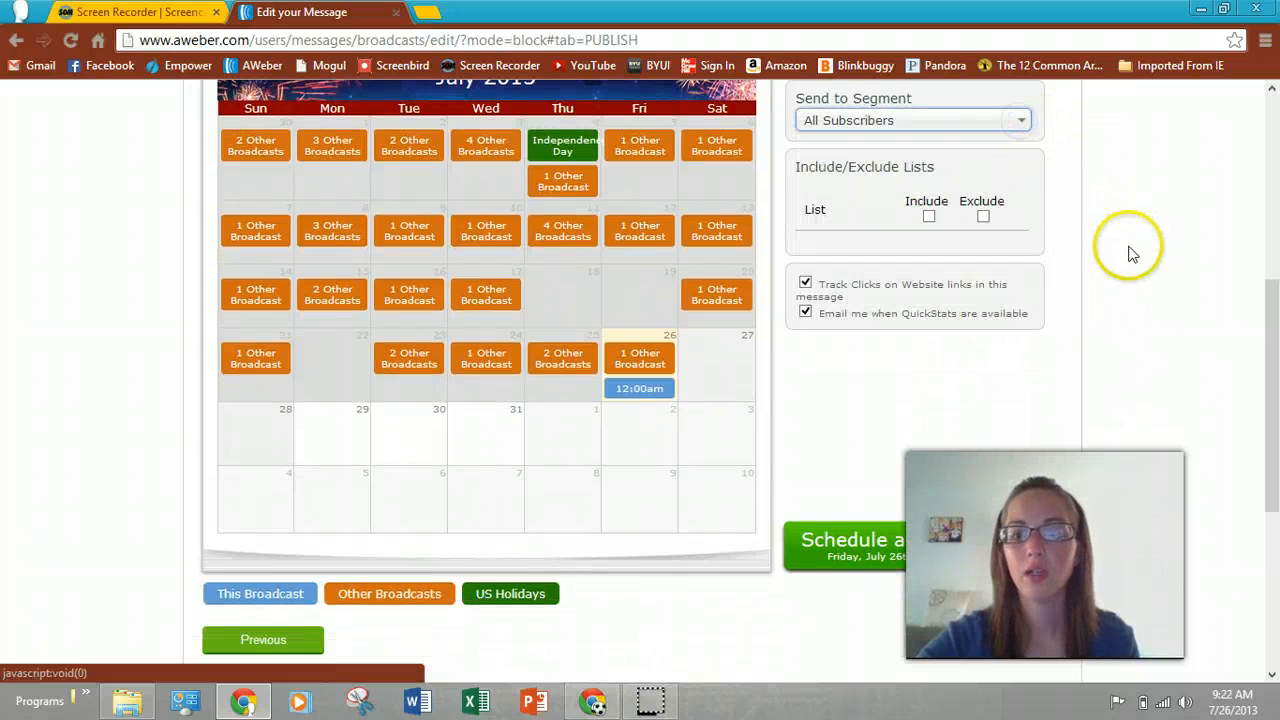
{"action": "scroll", "coordinate": [1128, 249], "scroll_direction": "up", "scroll_amount": 1}
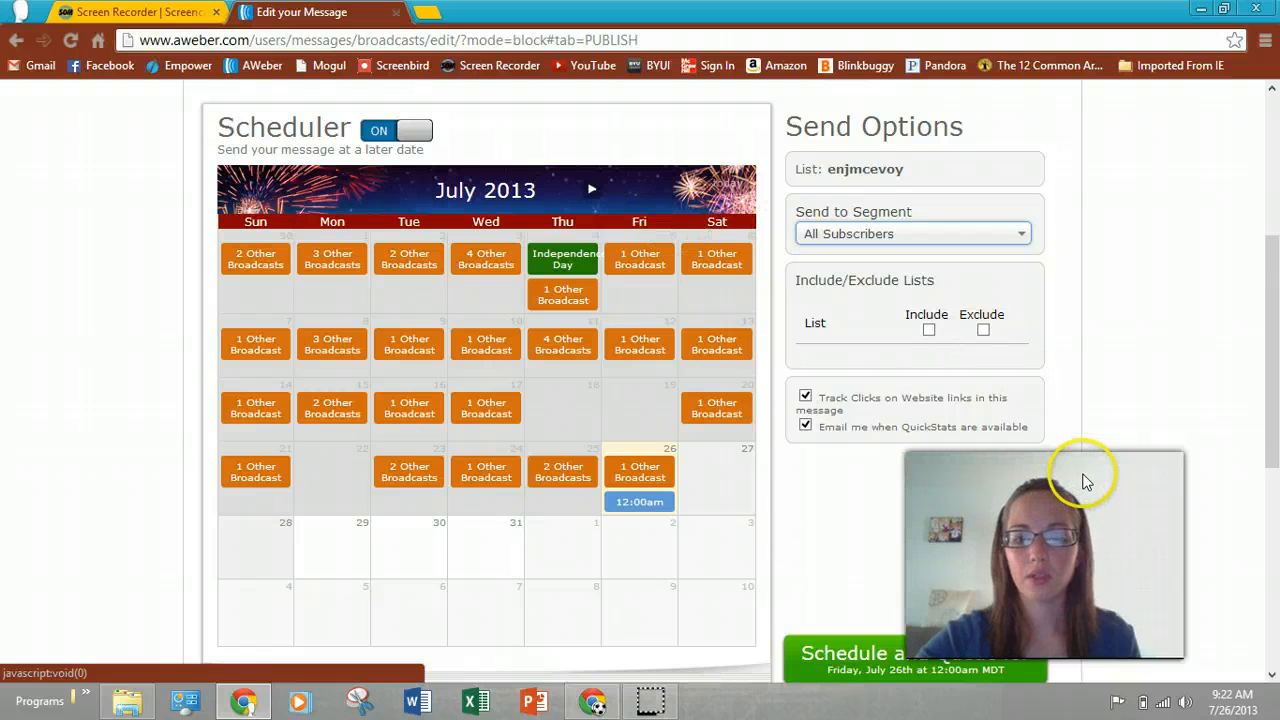
{"action": "scroll", "coordinate": [1085, 481], "scroll_direction": "down", "scroll_amount": 1}
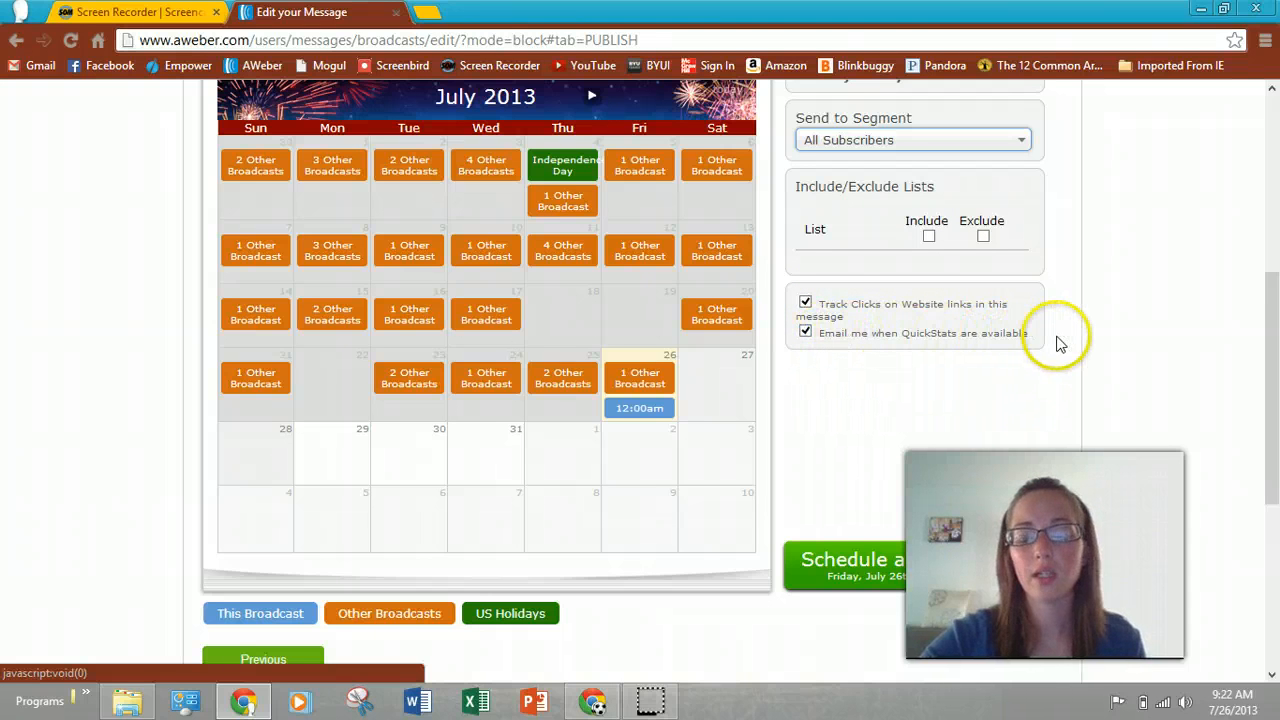
{"action": "scroll", "coordinate": [720, 320], "scroll_direction": "down", "scroll_amount": 2}
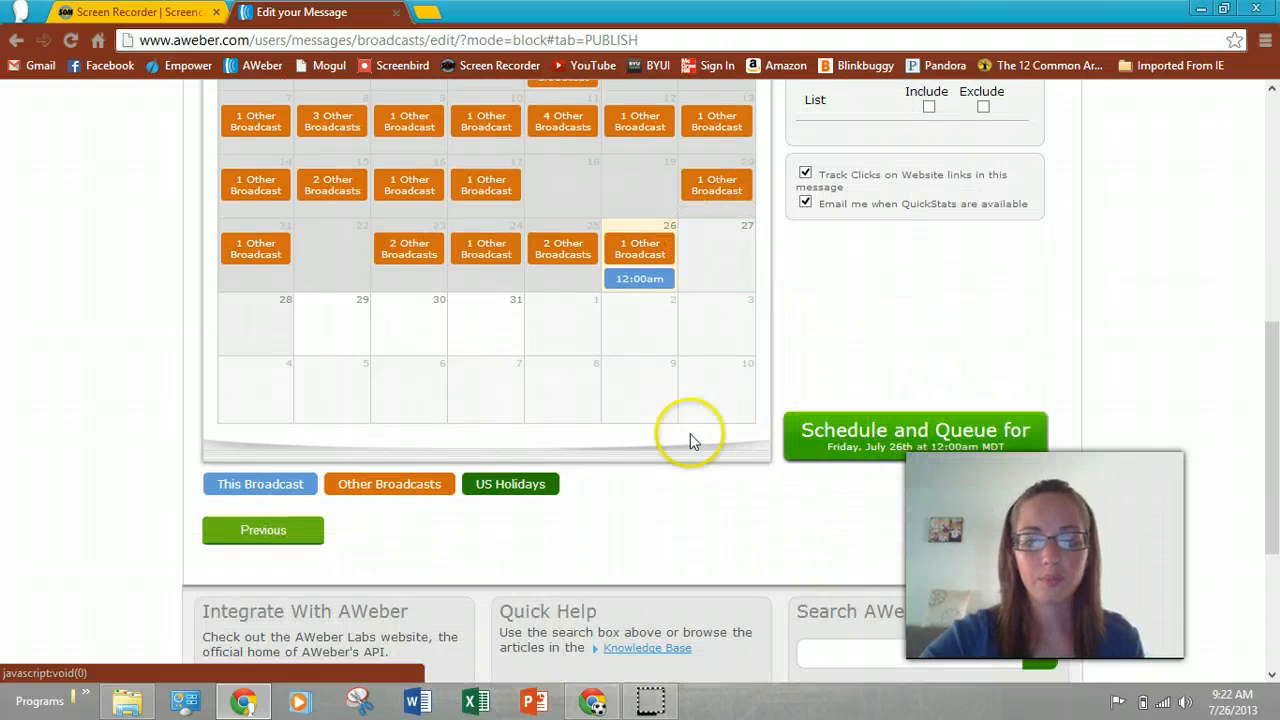
- Turn the scheduler off and save the broadcast message without a send date
{"action": "left_click", "coordinate": [636, 279]}
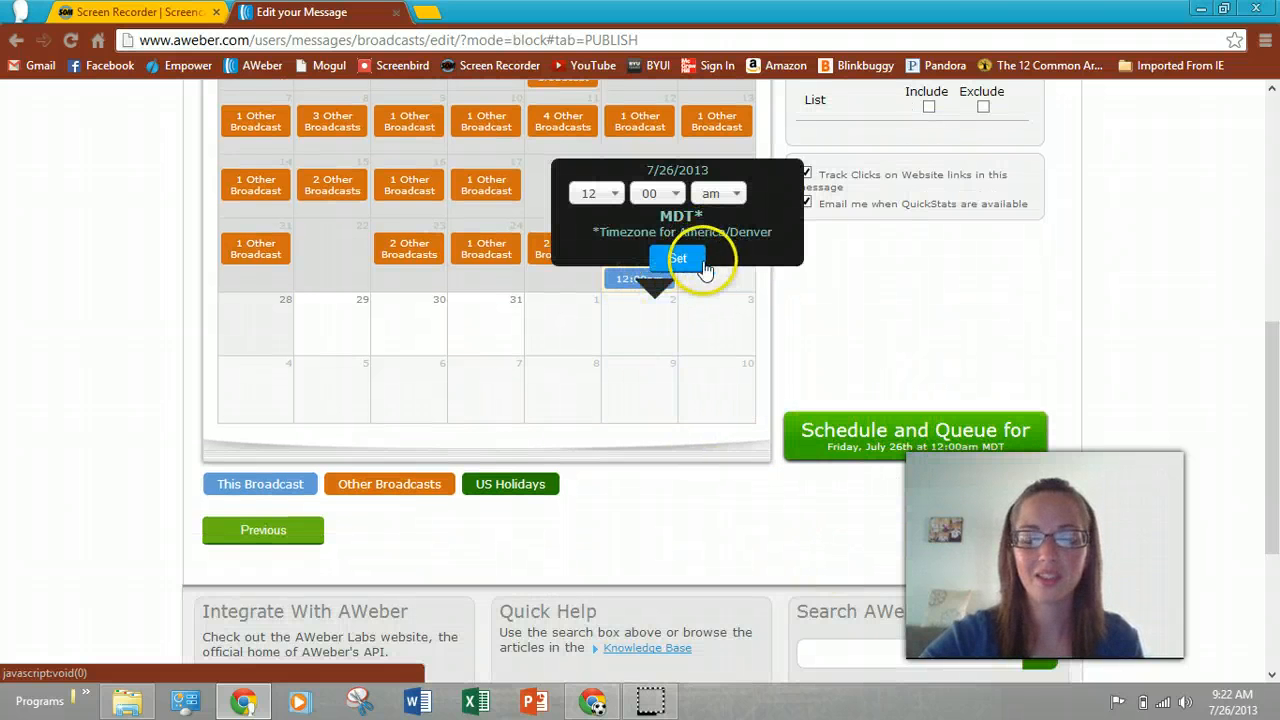
{"action": "scroll", "coordinate": [789, 331], "scroll_direction": "up", "scroll_amount": 3}
{"action": "scroll", "coordinate": [390, 232], "scroll_direction": "up", "scroll_amount": 3}
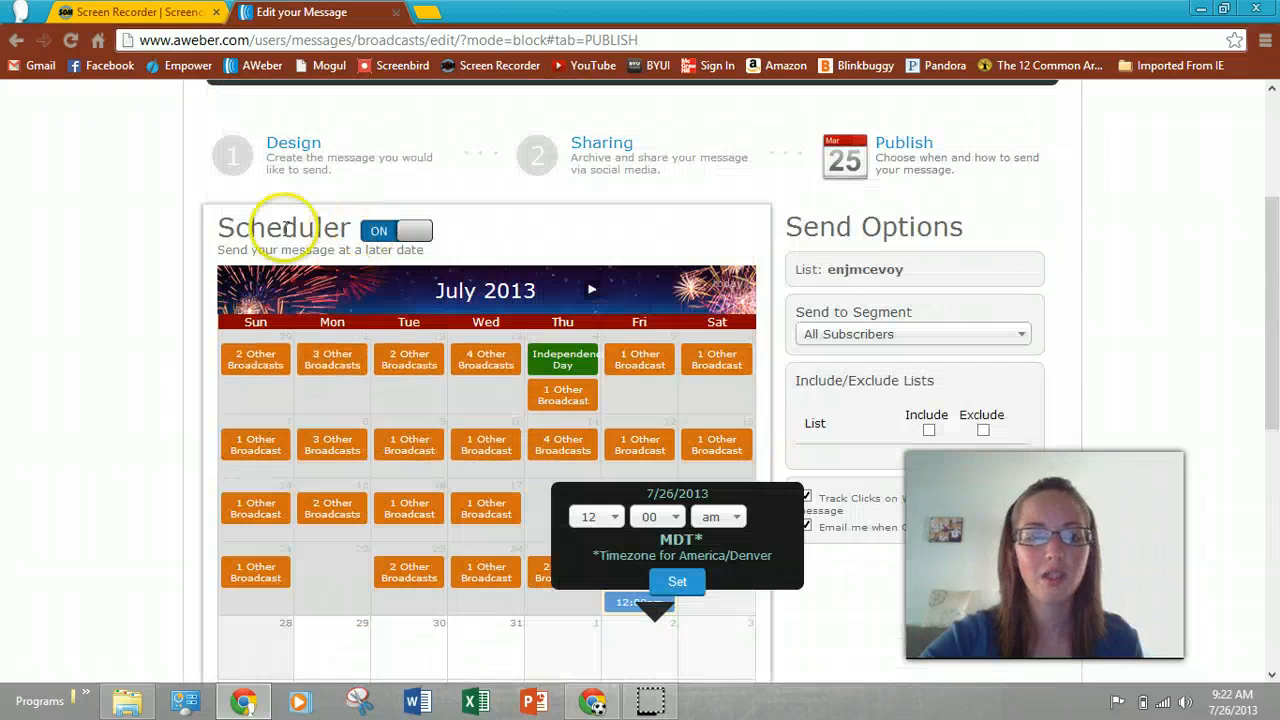
{"action": "left_click", "coordinate": [380, 229]}
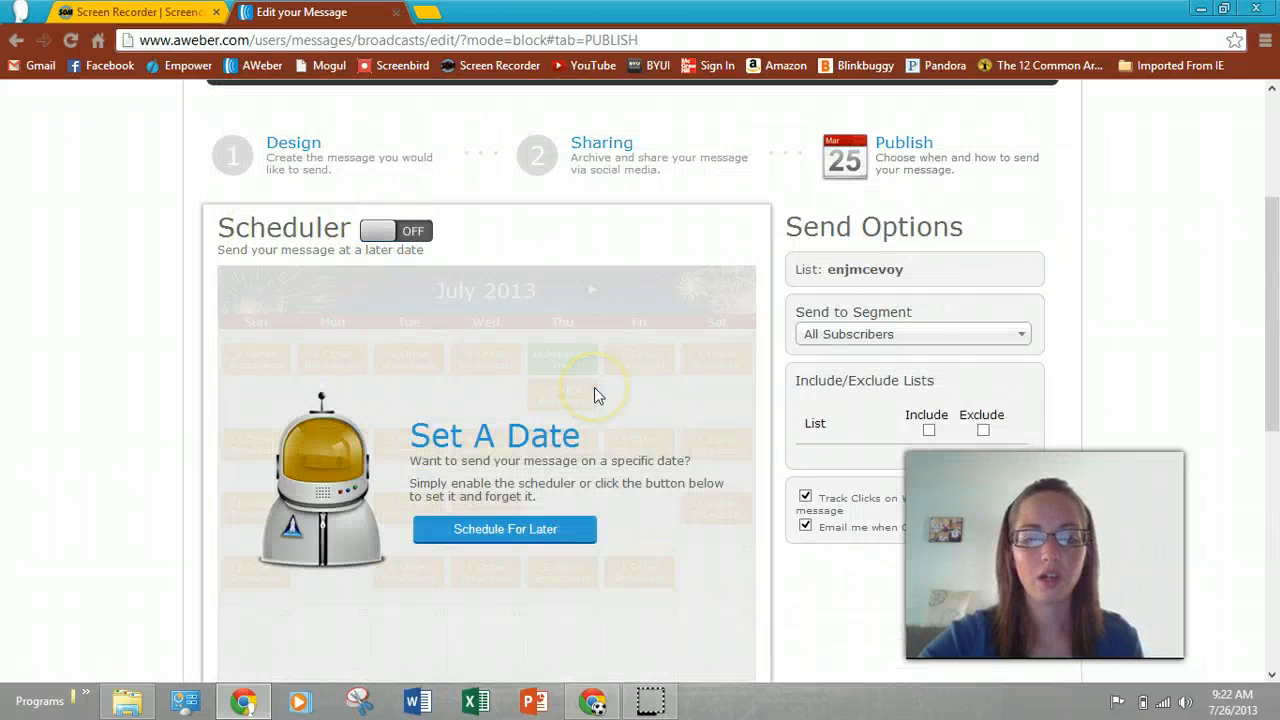
{"action": "scroll", "coordinate": [594, 387], "scroll_direction": "down", "scroll_amount": 4}
{"action": "left_click", "coordinate": [893, 557]}
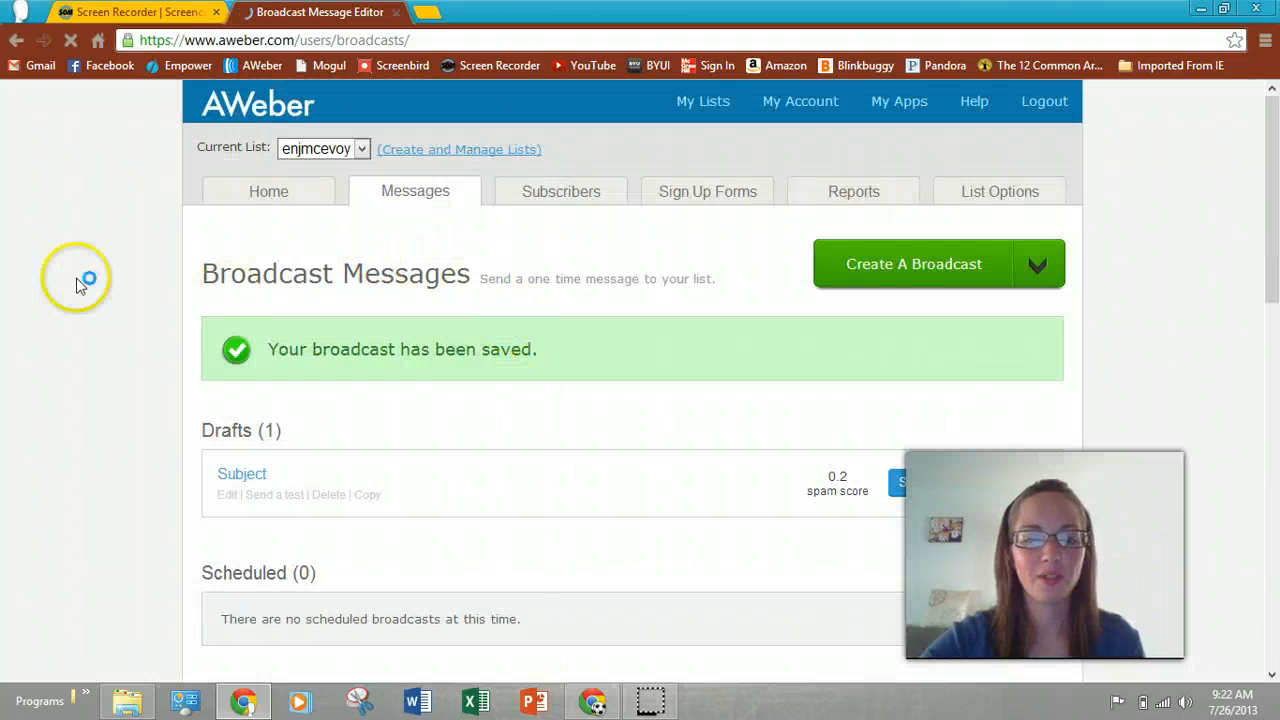
- Delete the "Subject" broadcast from the drafts and confirm the deletion
{"action": "scroll", "coordinate": [91, 251], "scroll_direction": "down", "scroll_amount": 1}
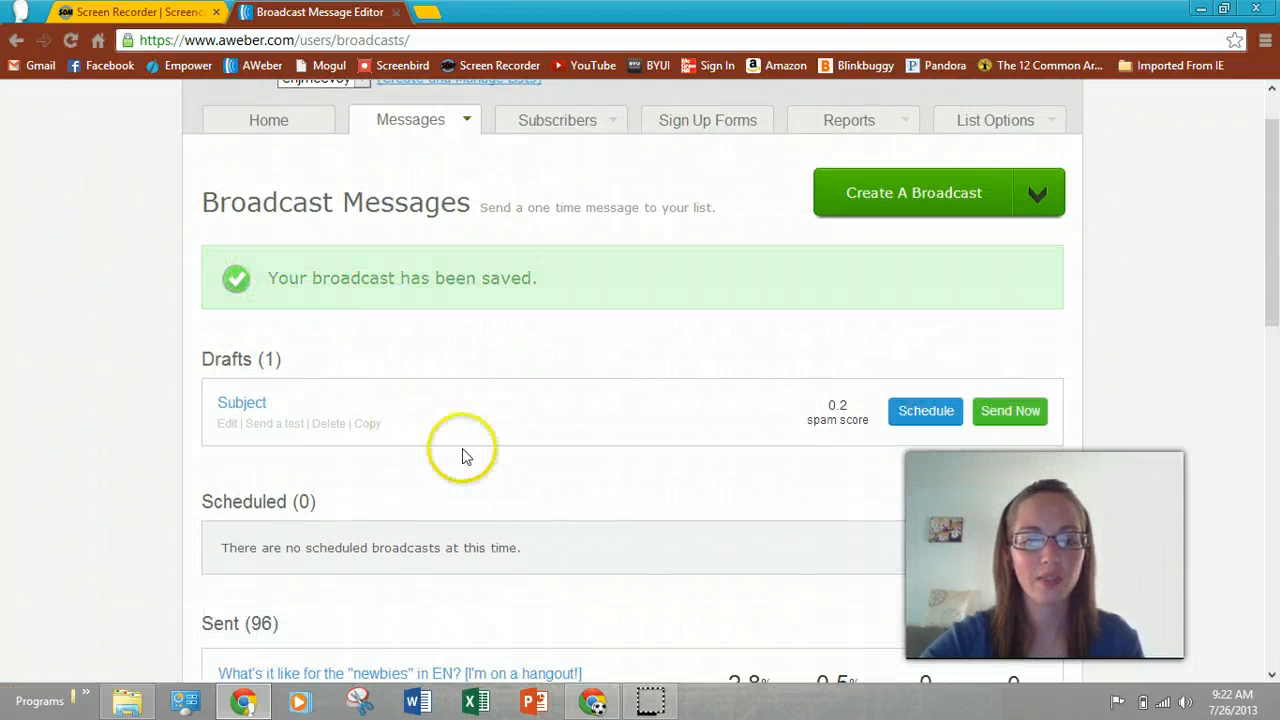
{"action": "scroll", "coordinate": [477, 436], "scroll_direction": "down", "scroll_amount": 2}
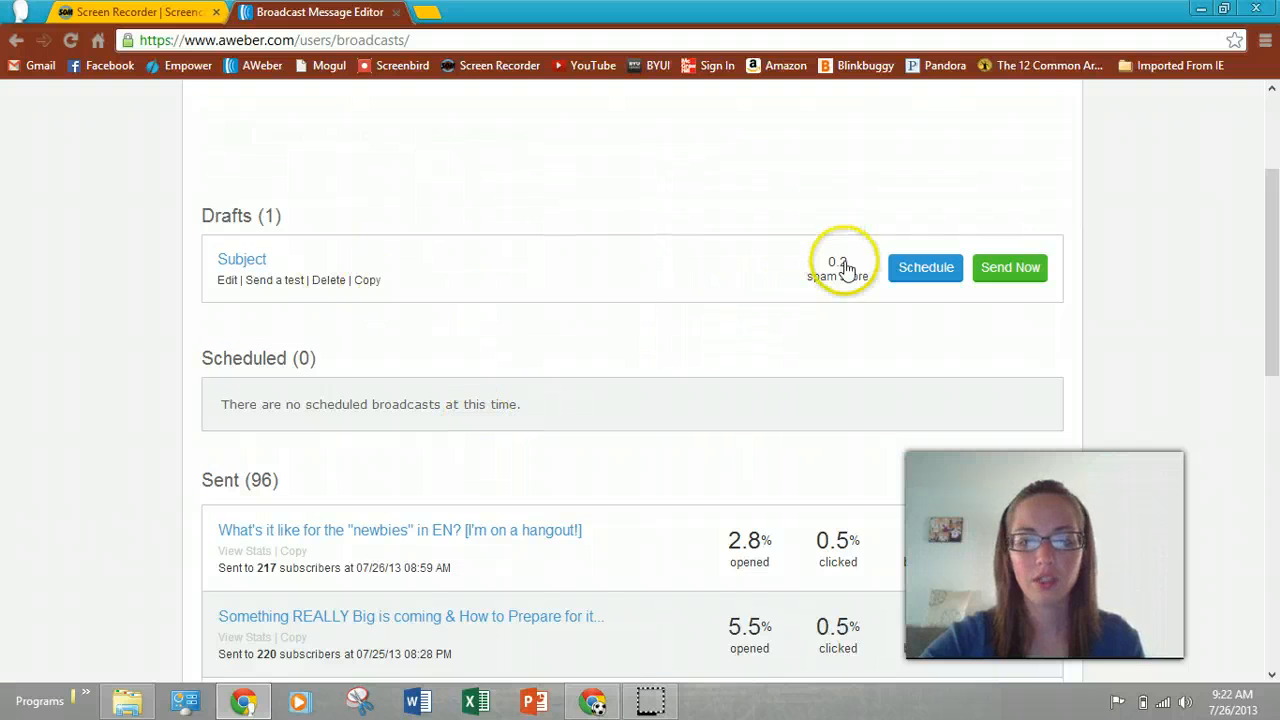
{"action": "scroll", "coordinate": [840, 285], "scroll_direction": "down", "scroll_amount": 1}
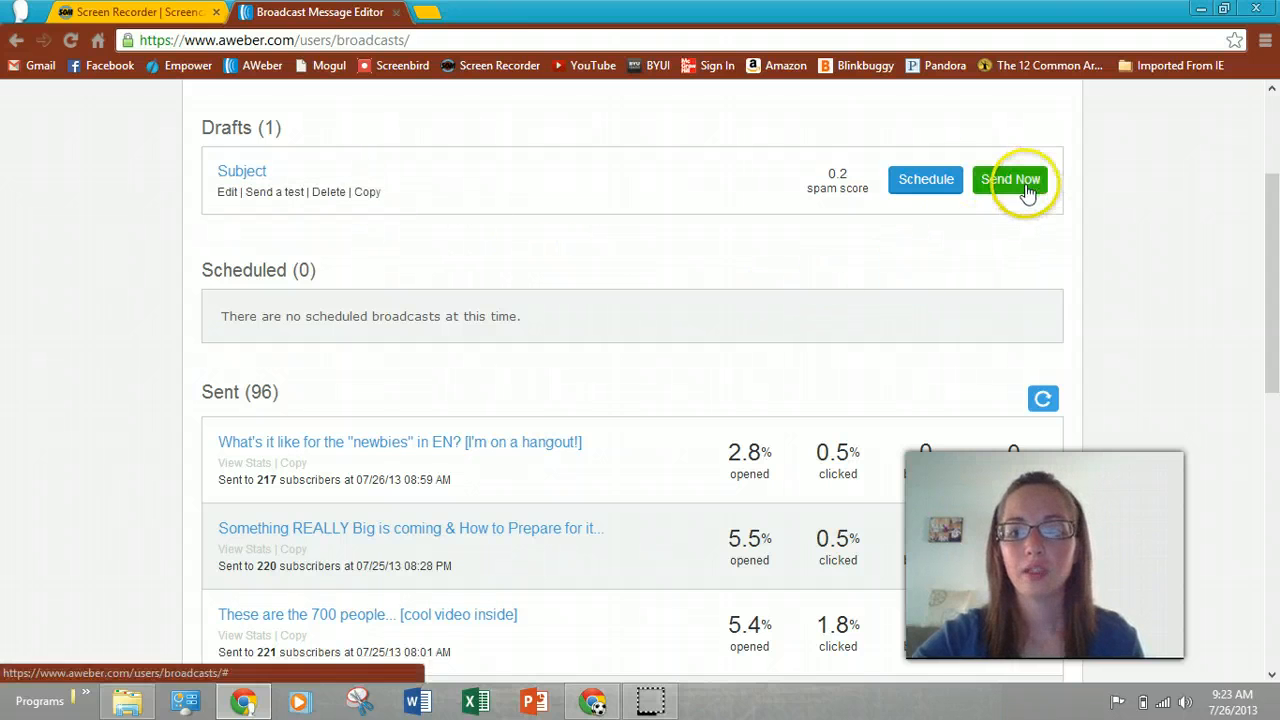
{"action": "left_click", "coordinate": [325, 193]}
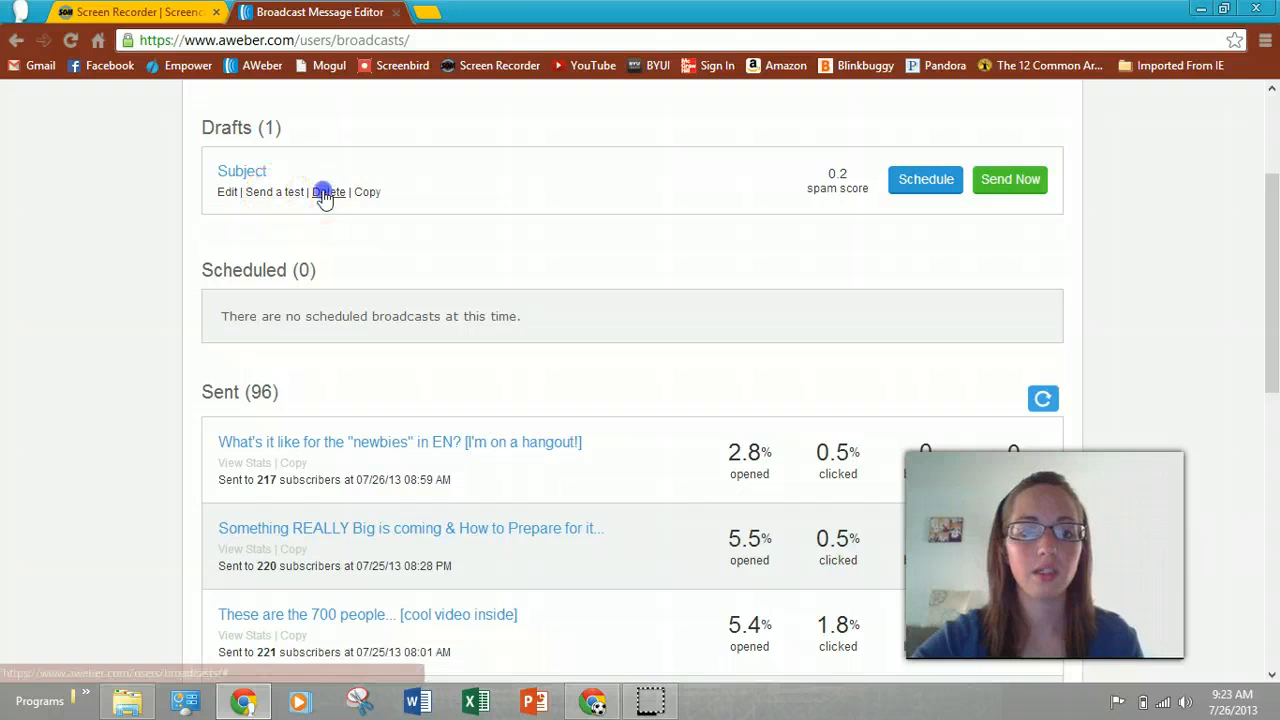
{"action": "left_click", "coordinate": [478, 404]}
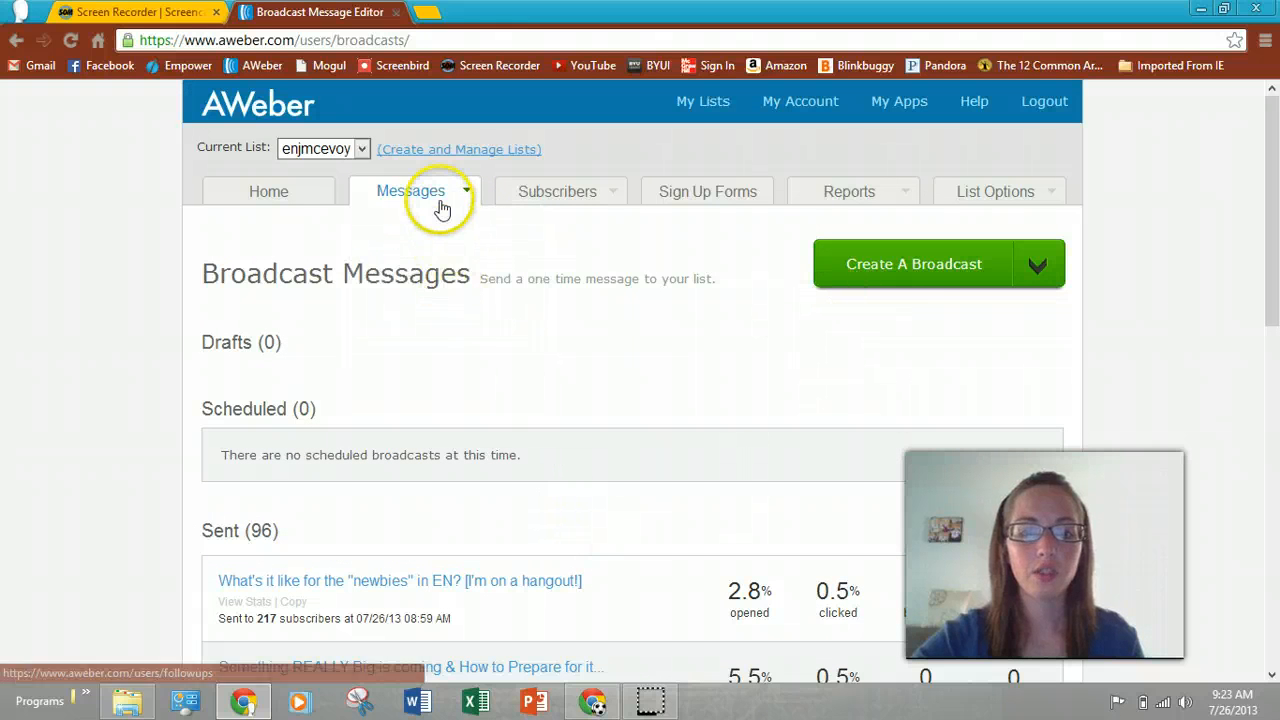
- Open the Follow Up Series and look through its messages, sending intervals, spam scores and open rates
{"action": "mouse_move", "coordinate": [443, 201]}
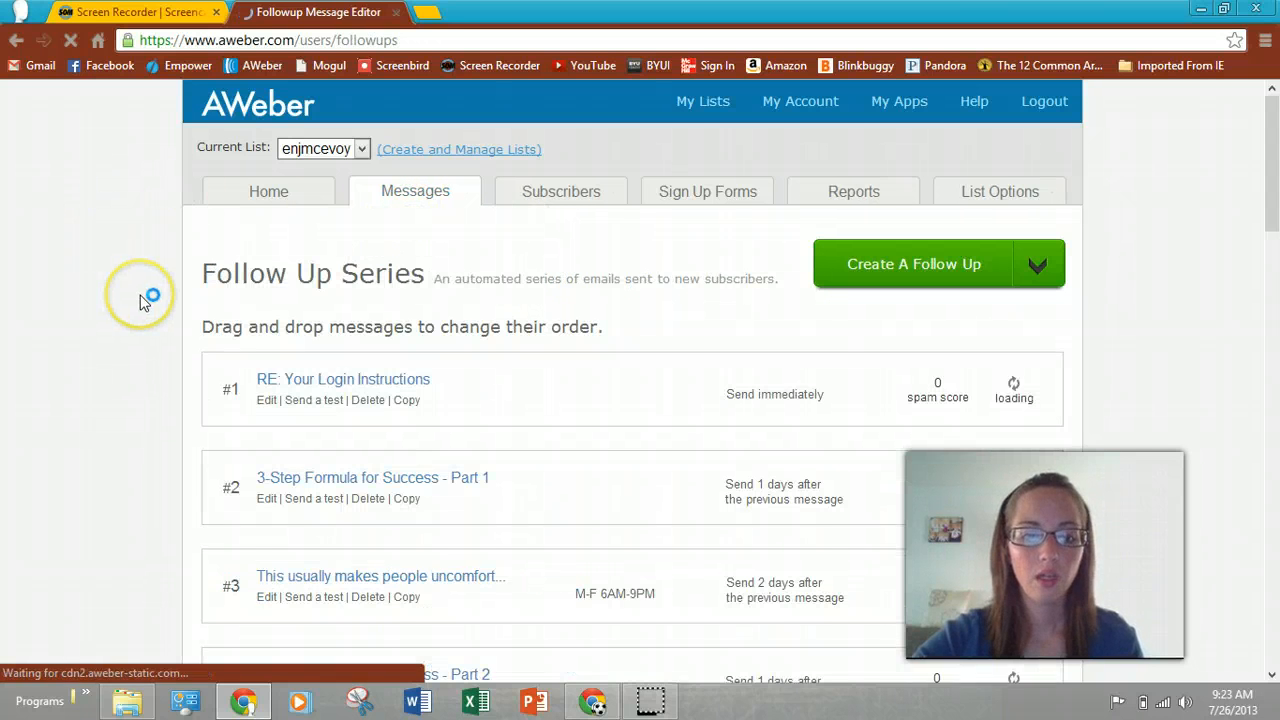
{"action": "scroll", "coordinate": [197, 286], "scroll_direction": "down", "scroll_amount": 2}
{"action": "scroll", "coordinate": [100, 172], "scroll_direction": "down", "scroll_amount": 15}
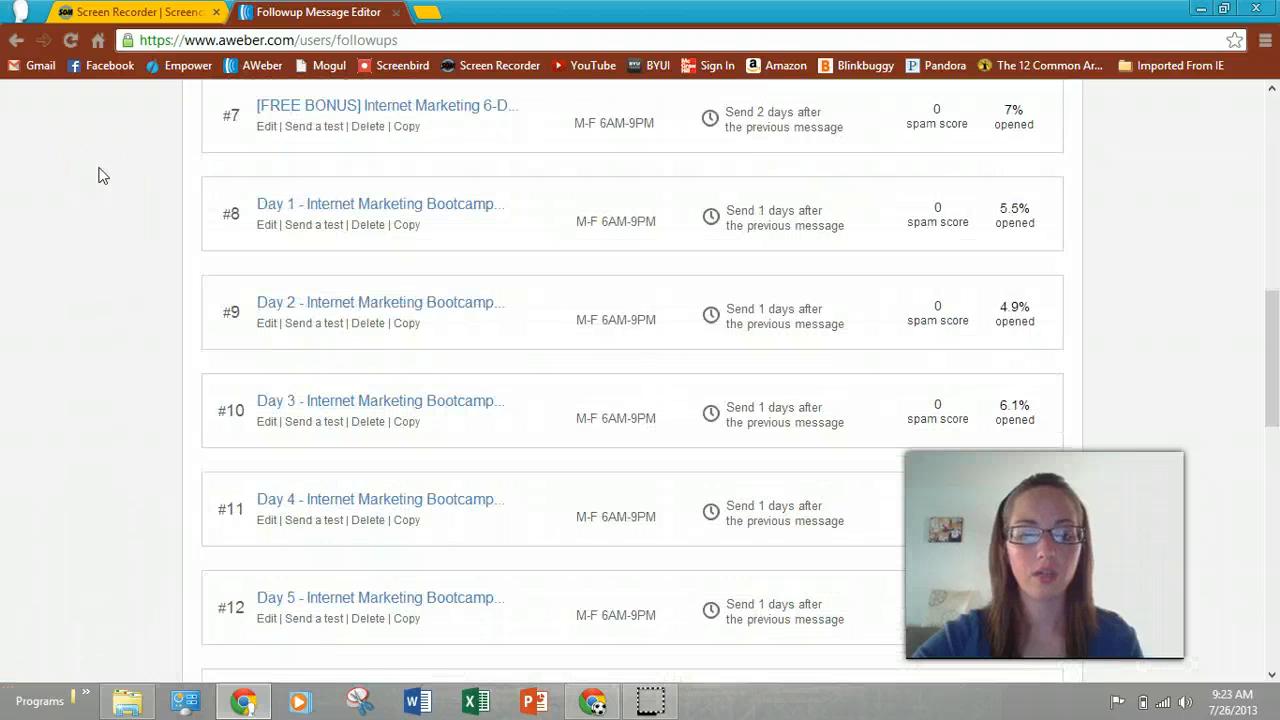
{"action": "scroll", "coordinate": [100, 172], "scroll_direction": "up", "scroll_amount": 11}
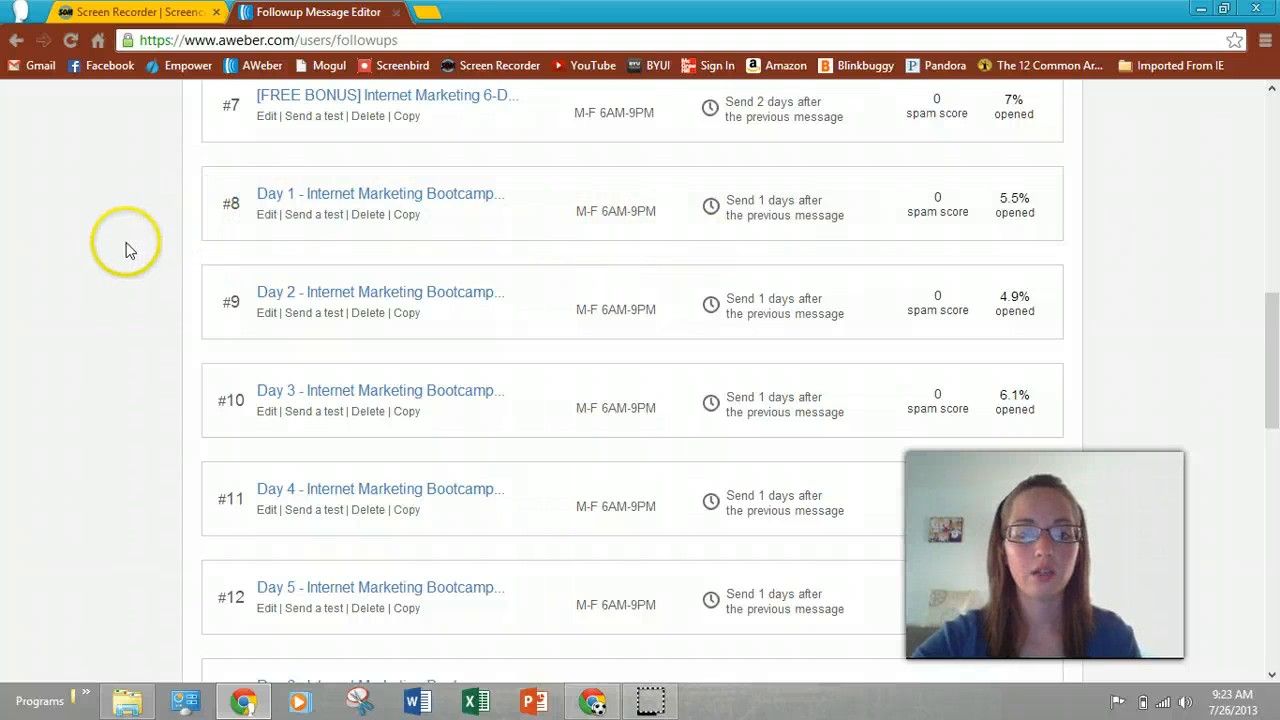
{"action": "scroll", "coordinate": [130, 247], "scroll_direction": "up", "scroll_amount": 3}
{"action": "scroll", "coordinate": [139, 228], "scroll_direction": "up", "scroll_amount": 2}
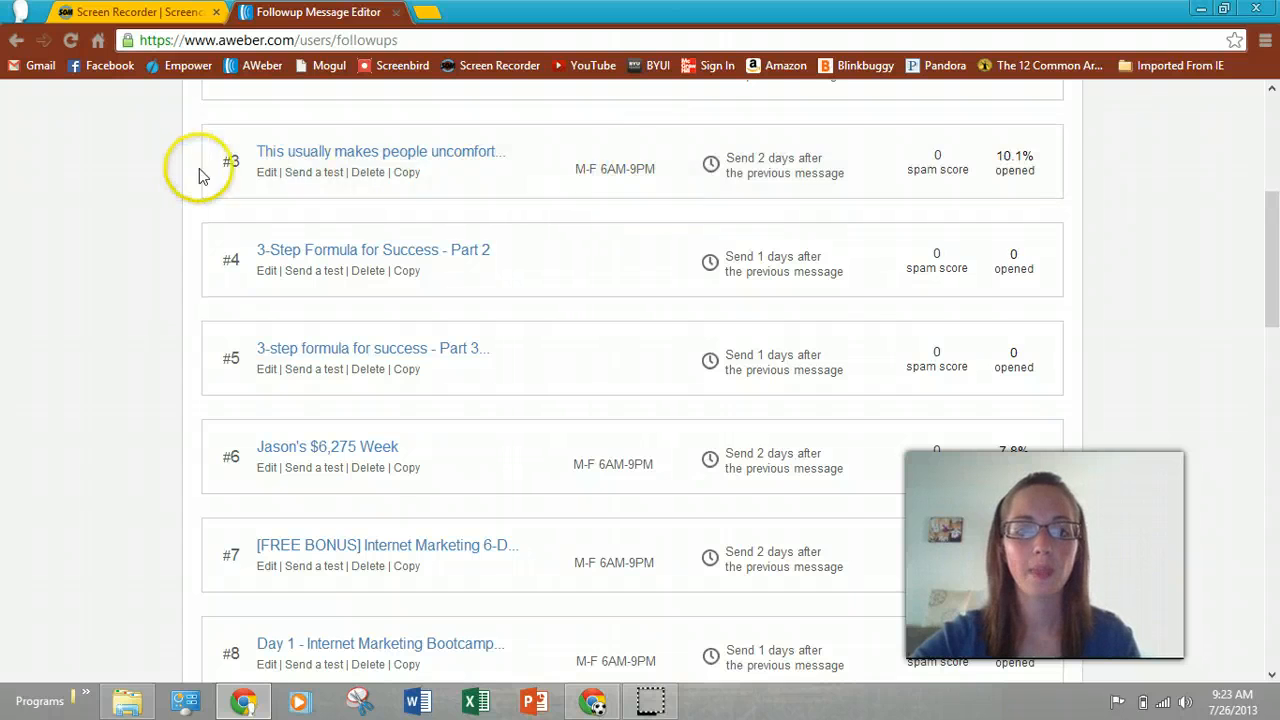
- Try reordering the follow-up message "This usually makes people uncomfort..." and look through the rest of the series
{"action": "left_click_drag", "start_coordinate": [544, 187], "coordinate": [544, 148]}
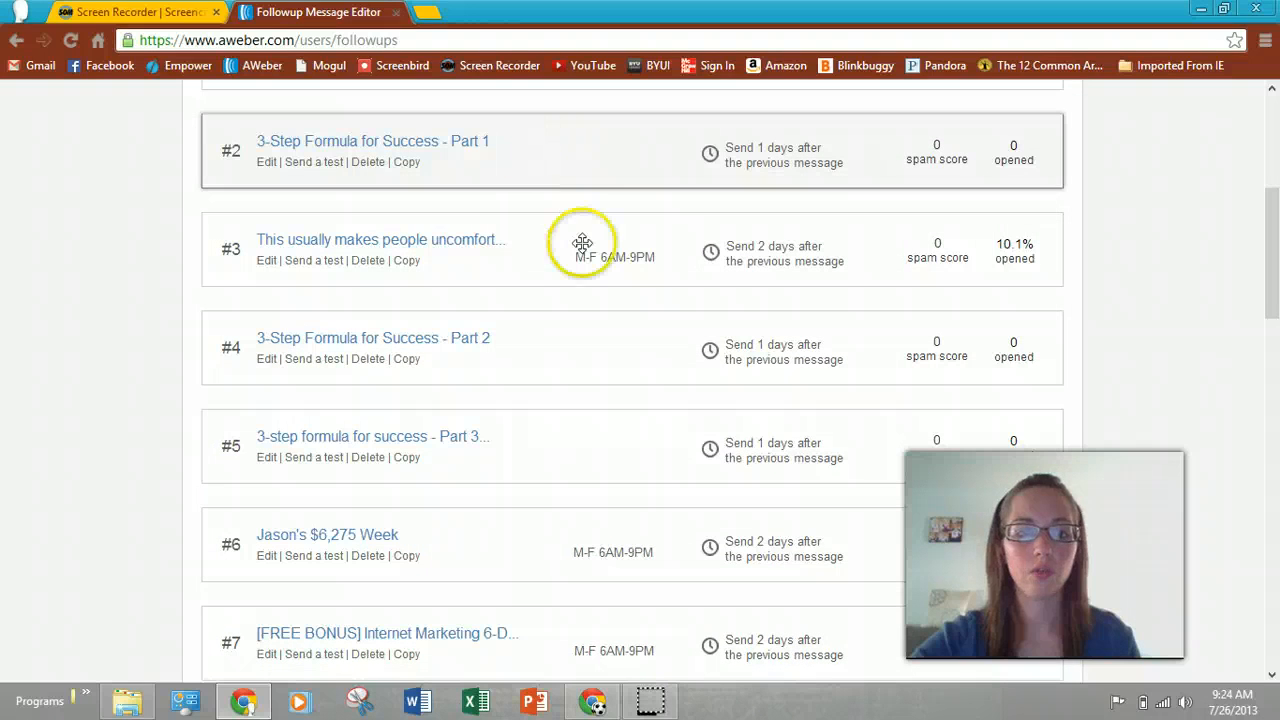
{"action": "scroll", "coordinate": [582, 245], "scroll_direction": "down", "scroll_amount": 8}
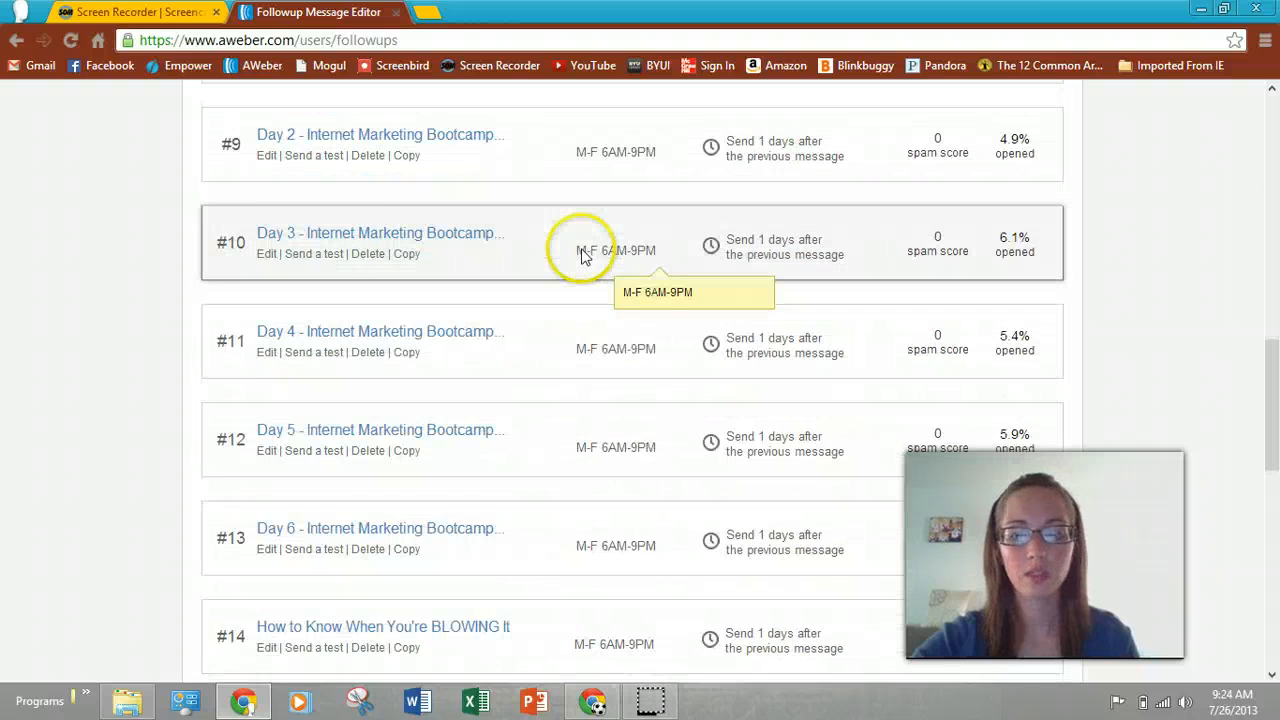
{"action": "scroll", "coordinate": [582, 255], "scroll_direction": "down", "scroll_amount": 4}
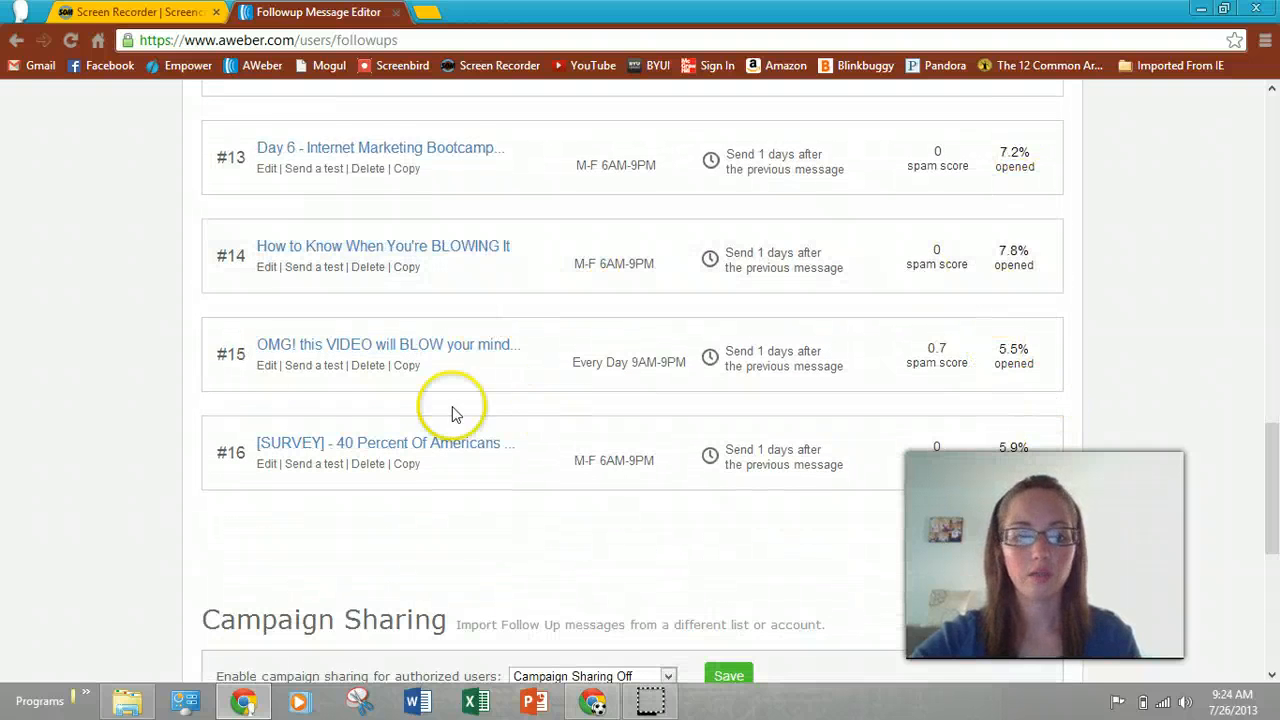
{"action": "scroll", "coordinate": [92, 418], "scroll_direction": "up", "scroll_amount": 12}
{"action": "scroll", "coordinate": [92, 418], "scroll_direction": "up", "scroll_amount": 4}
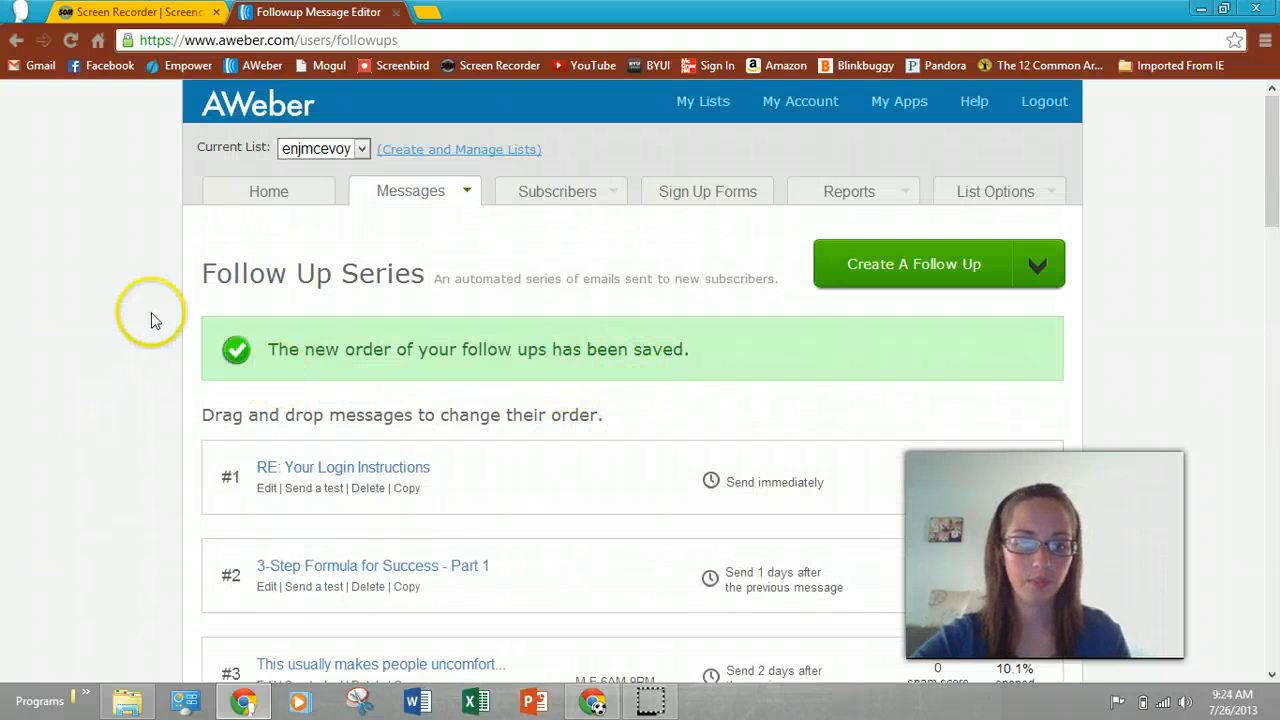
- Open the first follow-up message, "RE: Your Login Instructions", for editing and go to the end of its design page
{"action": "scroll", "coordinate": [154, 314], "scroll_direction": "down", "scroll_amount": 1}
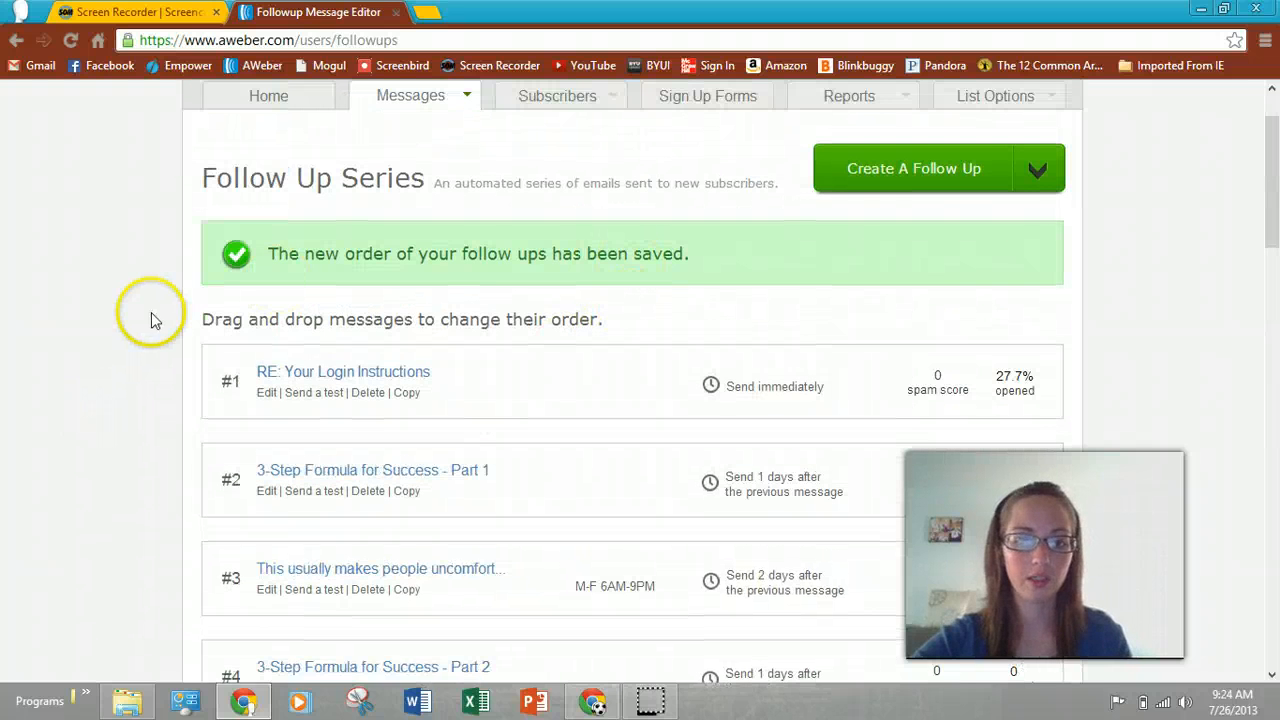
{"action": "left_click", "coordinate": [268, 394]}
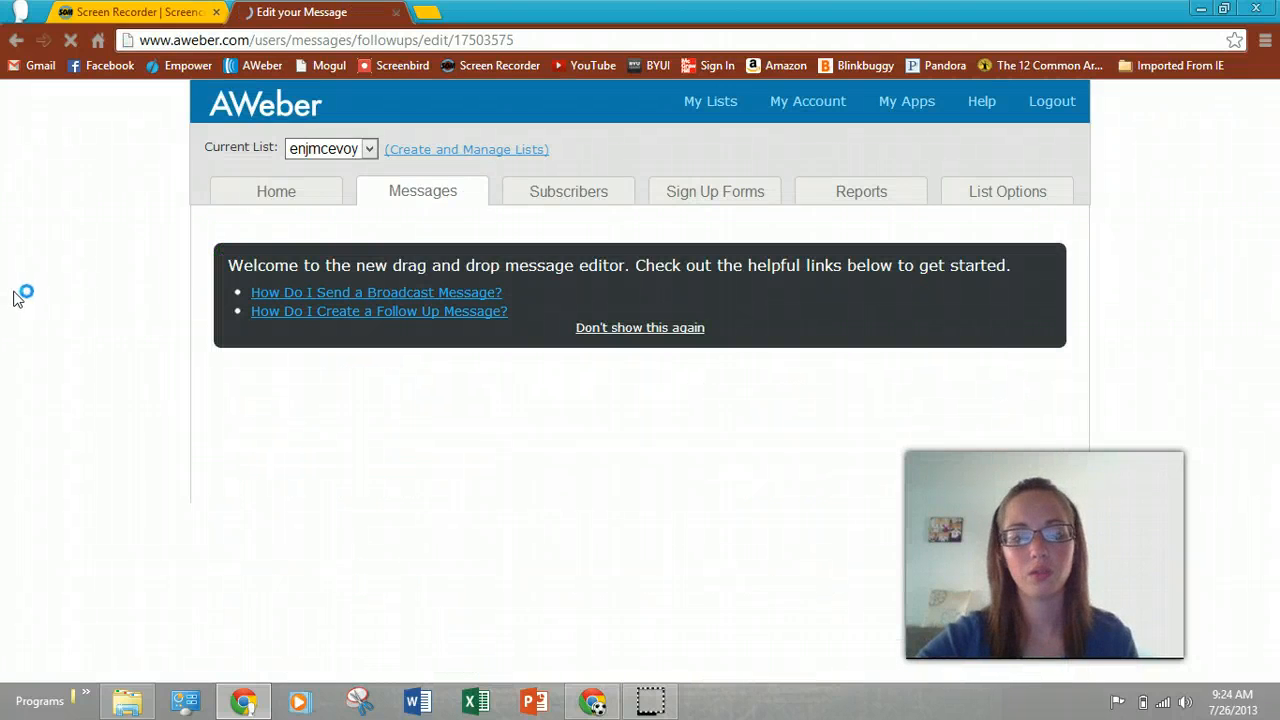
{"action": "left_click", "coordinate": [40, 298]}
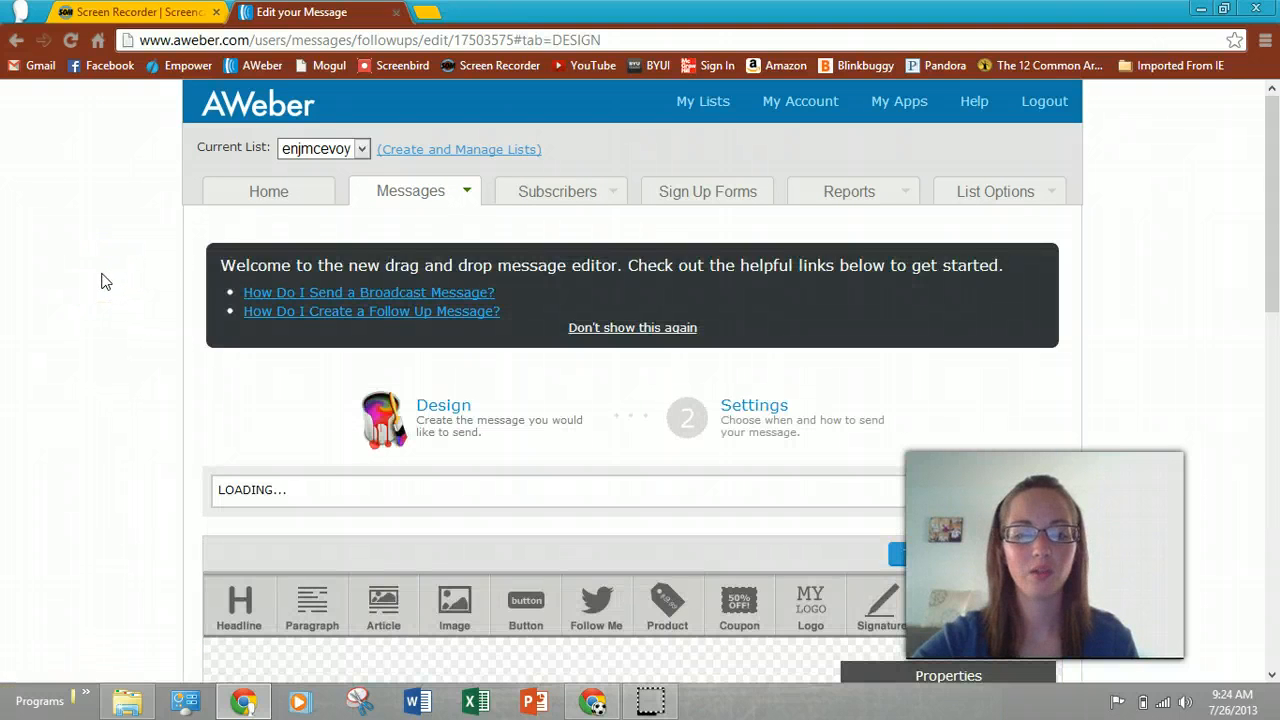
{"action": "scroll", "coordinate": [529, 409], "scroll_direction": "down", "scroll_amount": 20}
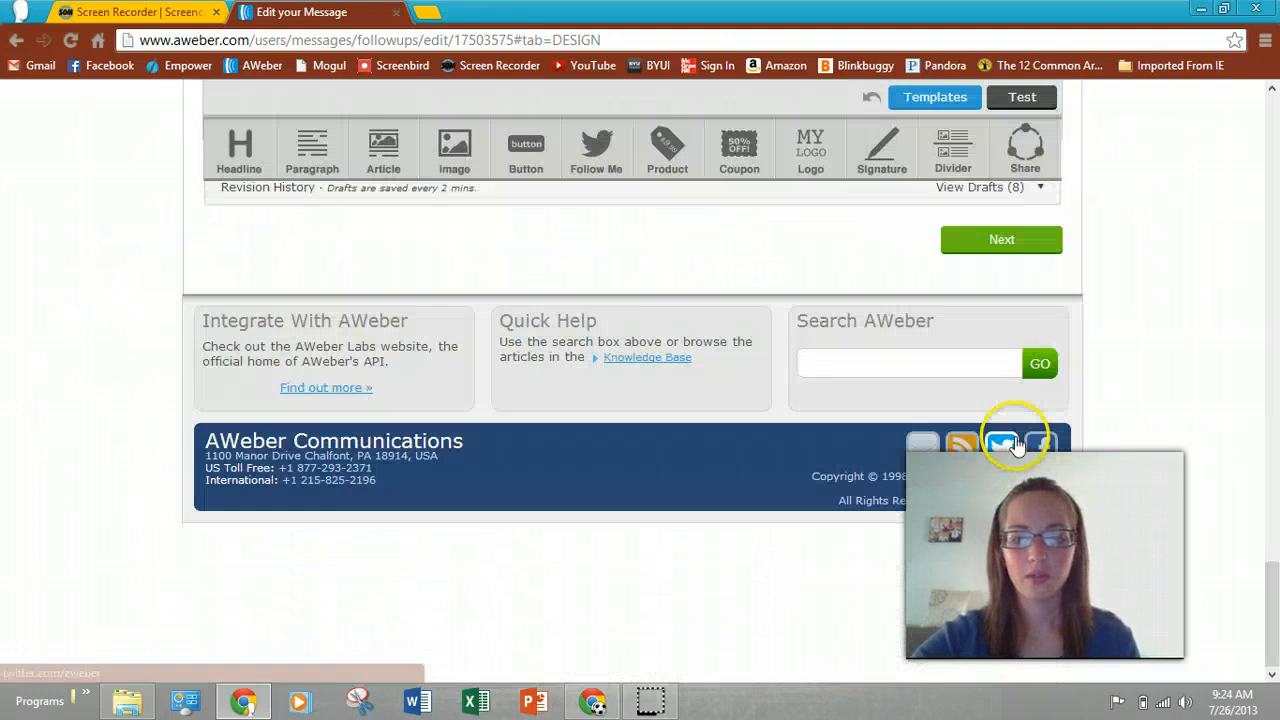
- Go to the settings of the "RE: Your Login Instructions" message, check its click tracking option, and save and exit the message
{"action": "left_click", "coordinate": [1000, 239]}
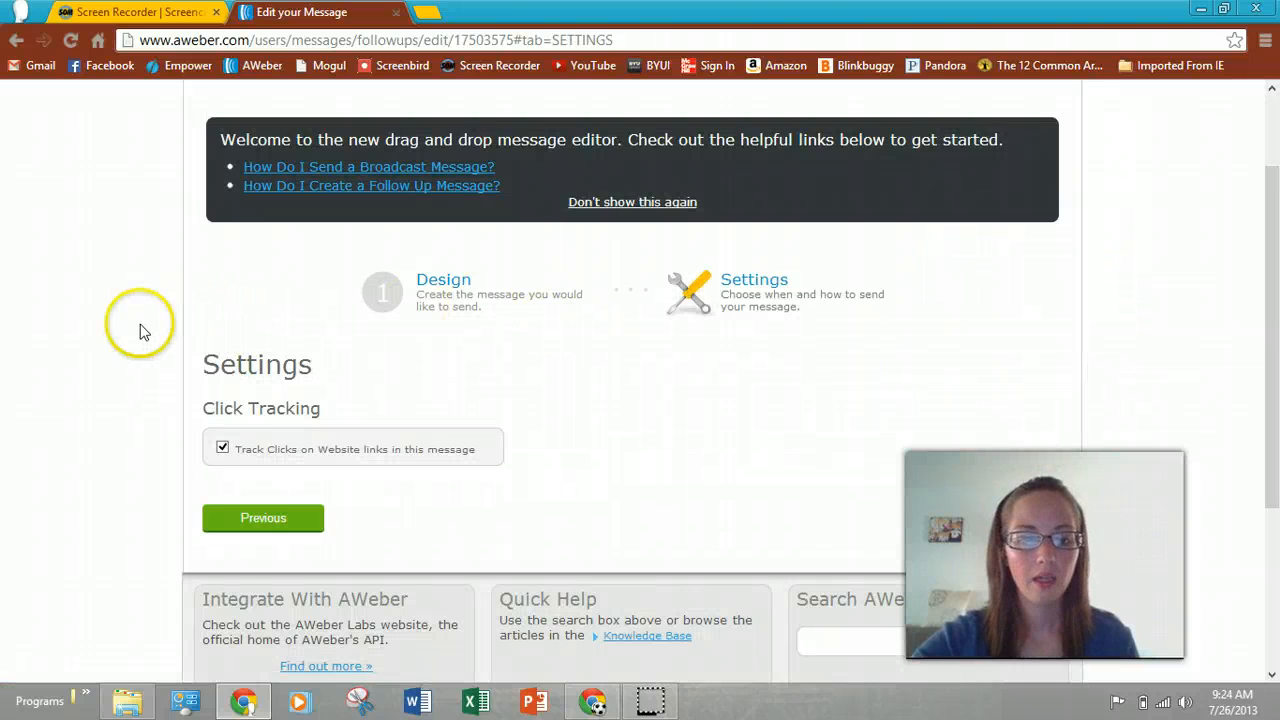
{"action": "scroll", "coordinate": [140, 332], "scroll_direction": "down", "scroll_amount": 3}
{"action": "scroll", "coordinate": [140, 332], "scroll_direction": "up", "scroll_amount": 2}
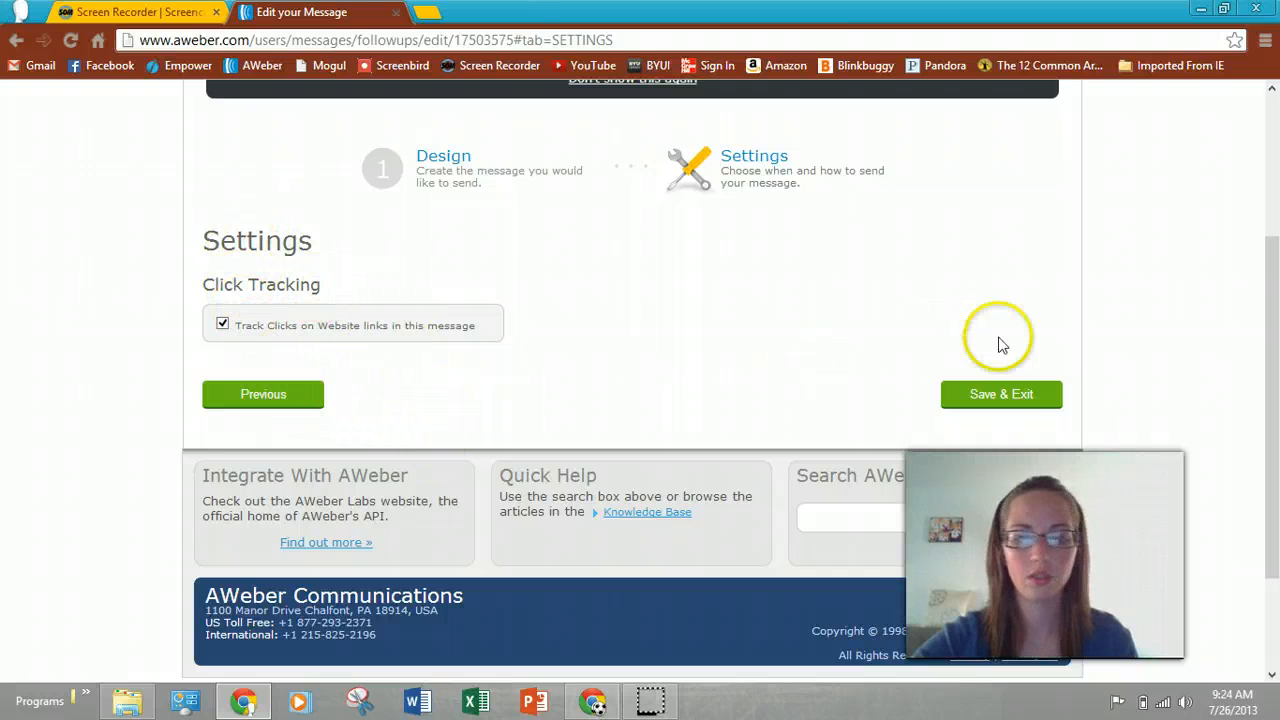
{"action": "left_click", "coordinate": [1005, 395]}
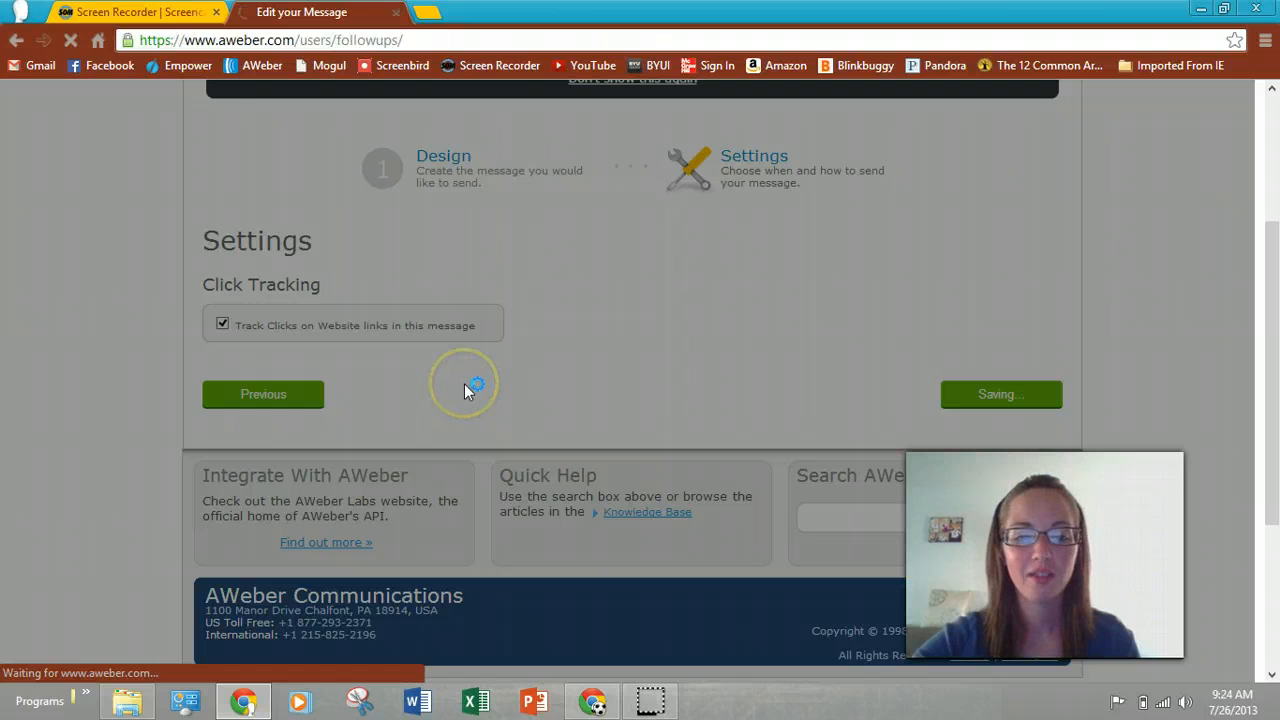
- Open follow-up message #5, "3-step formula for success - Part 3...", for editing and proceed from its design to its settings
{"action": "scroll", "coordinate": [150, 310], "scroll_direction": "down", "scroll_amount": 4}
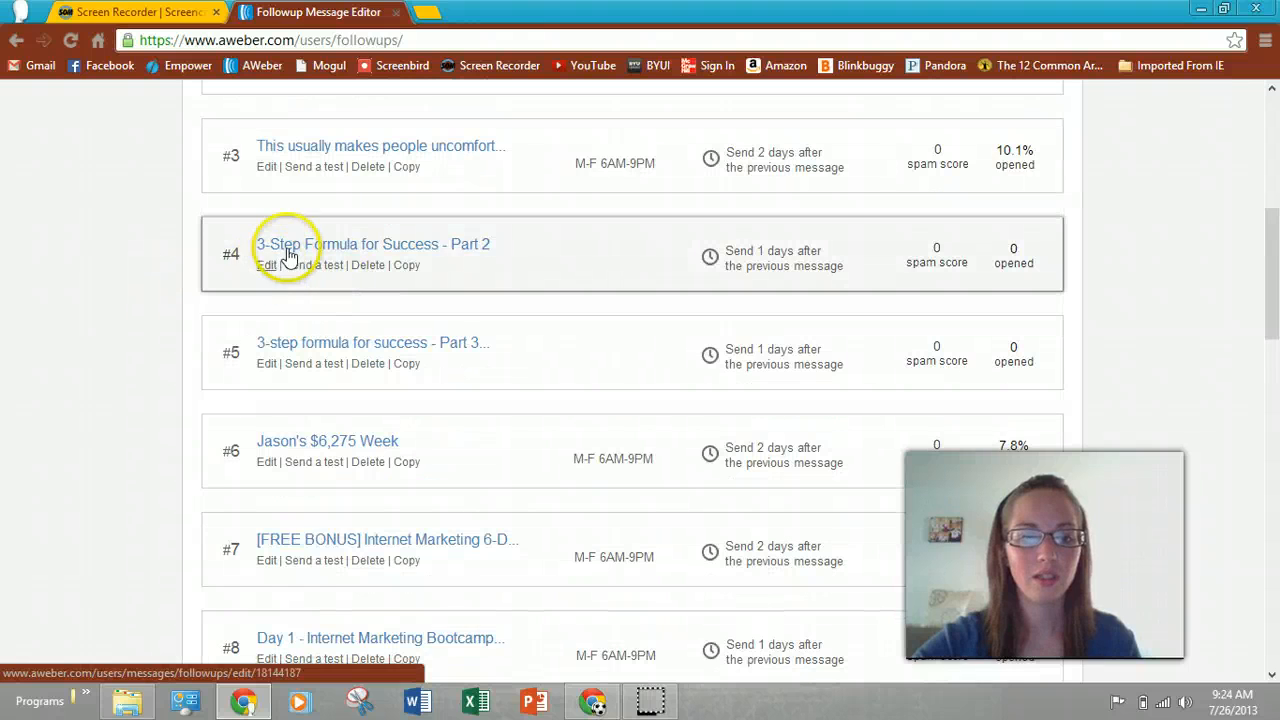
{"action": "scroll", "coordinate": [268, 272], "scroll_direction": "down", "scroll_amount": 1}
{"action": "left_click", "coordinate": [266, 276]}
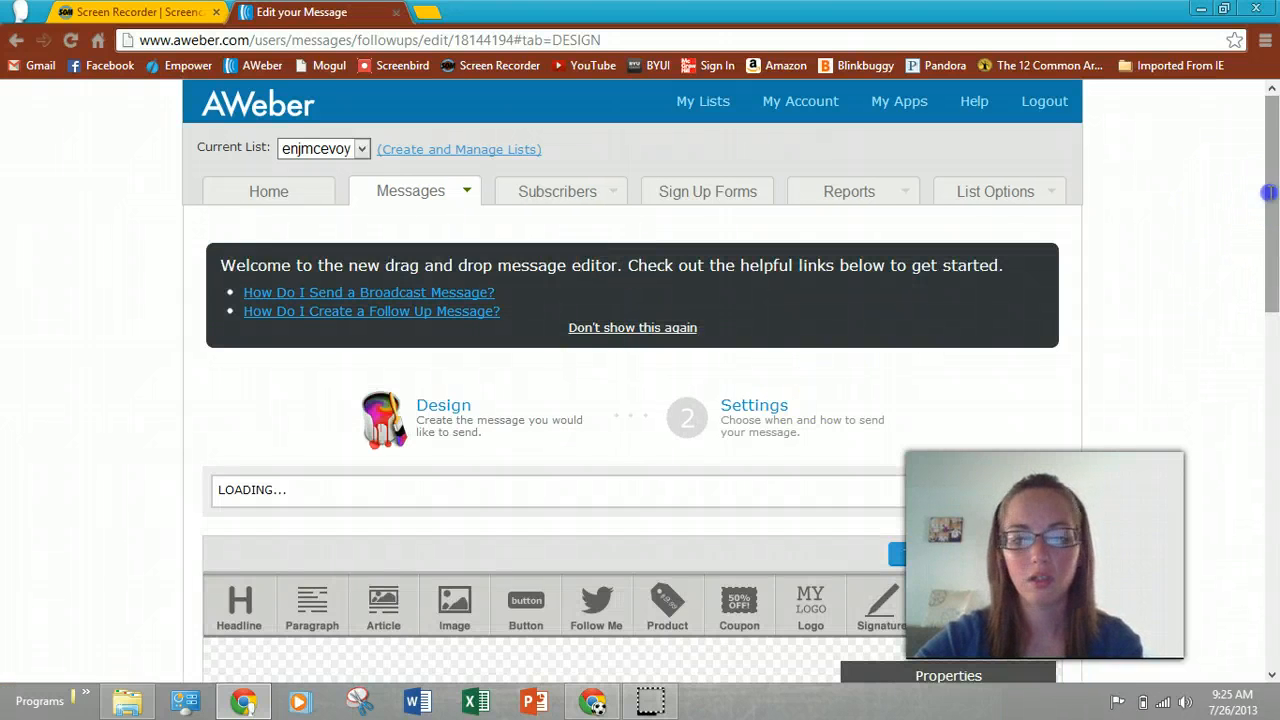
{"action": "scroll", "coordinate": [1266, 180], "scroll_direction": "down", "scroll_amount": 5}
{"action": "left_click_drag", "start_coordinate": [1274, 210], "coordinate": [1268, 557]}
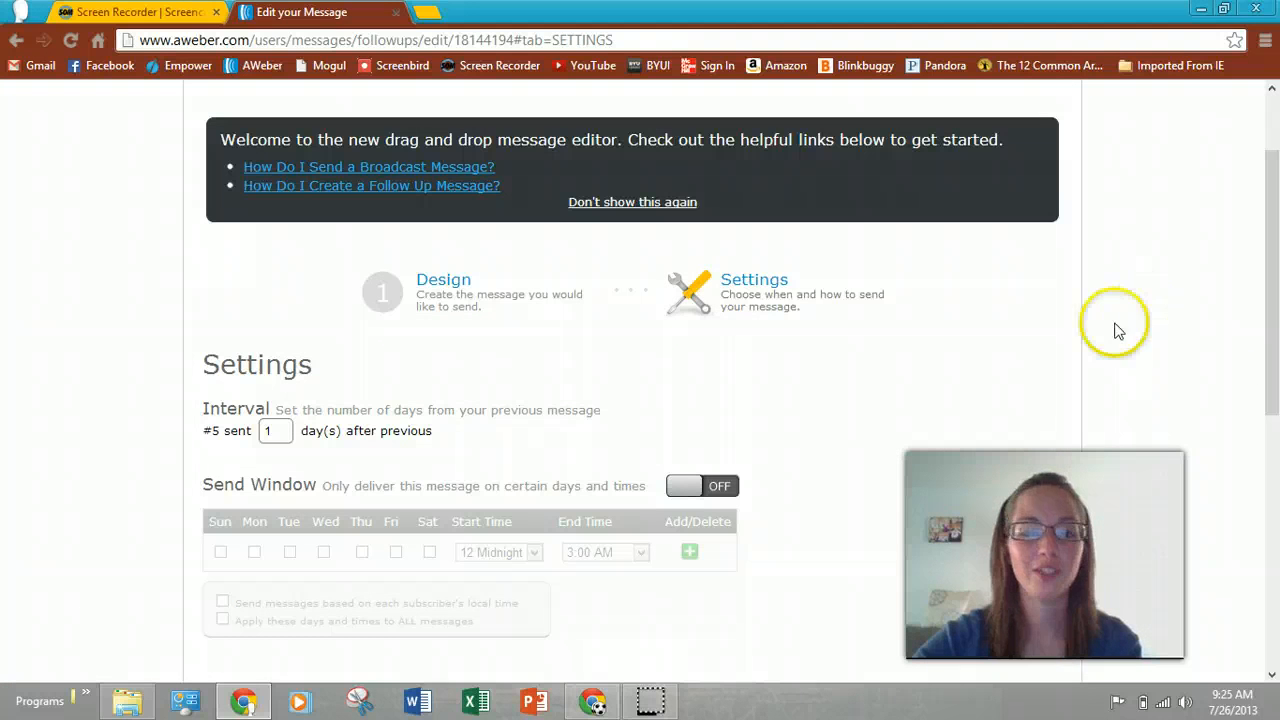
{"action": "scroll", "coordinate": [177, 351], "scroll_direction": "down", "scroll_amount": 2}
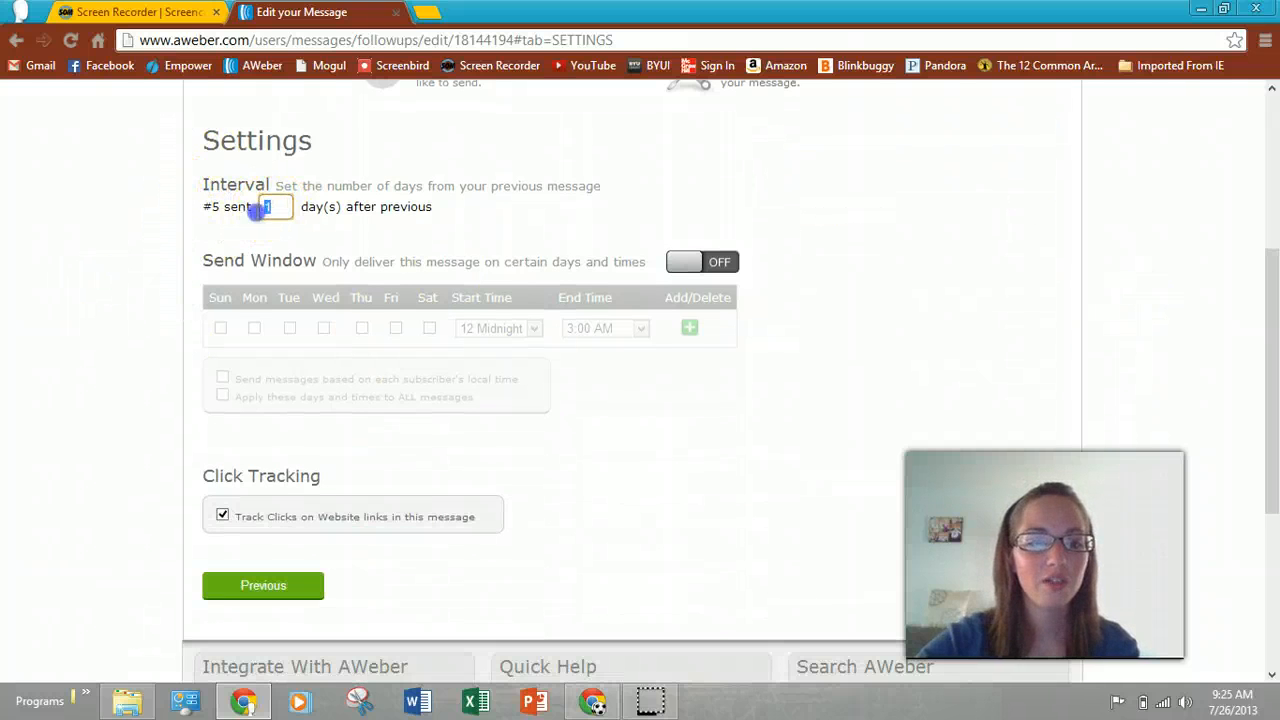
- Review the sending interval of message #5 and turn on its Send Window to view the delivery day and time options
{"action": "left_click", "coordinate": [269, 219]}
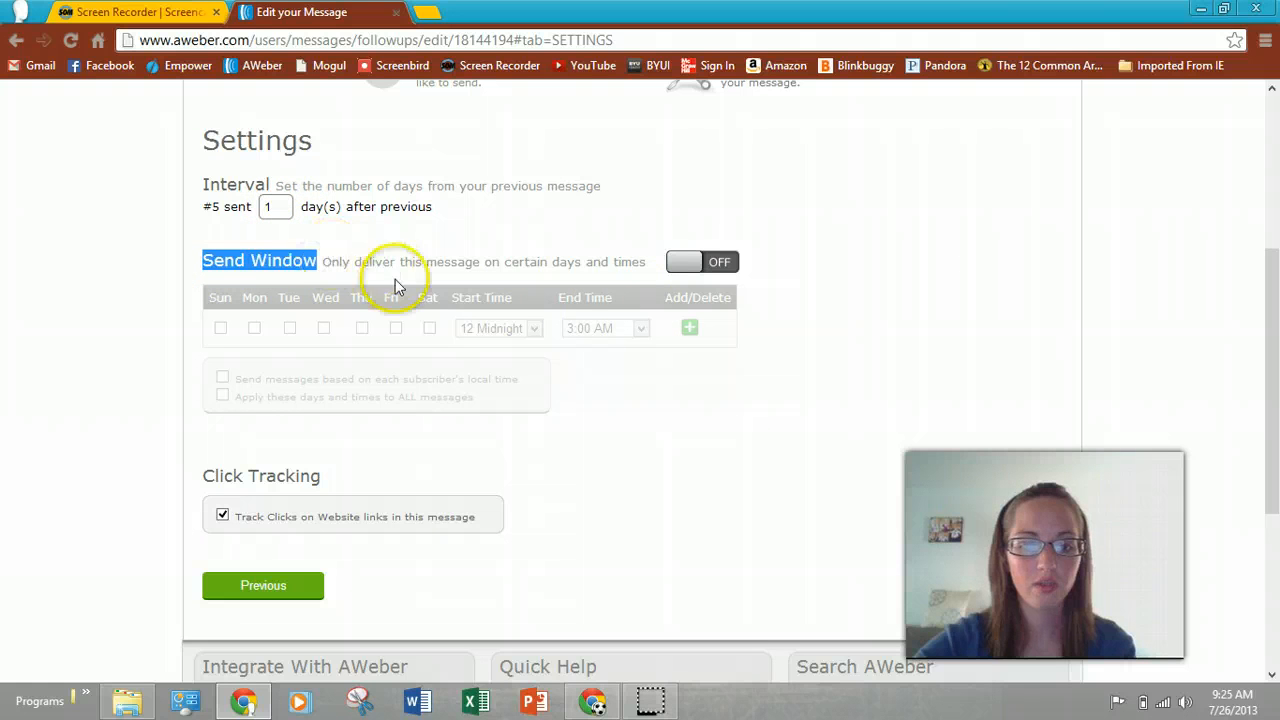
{"action": "left_click", "coordinate": [695, 265]}
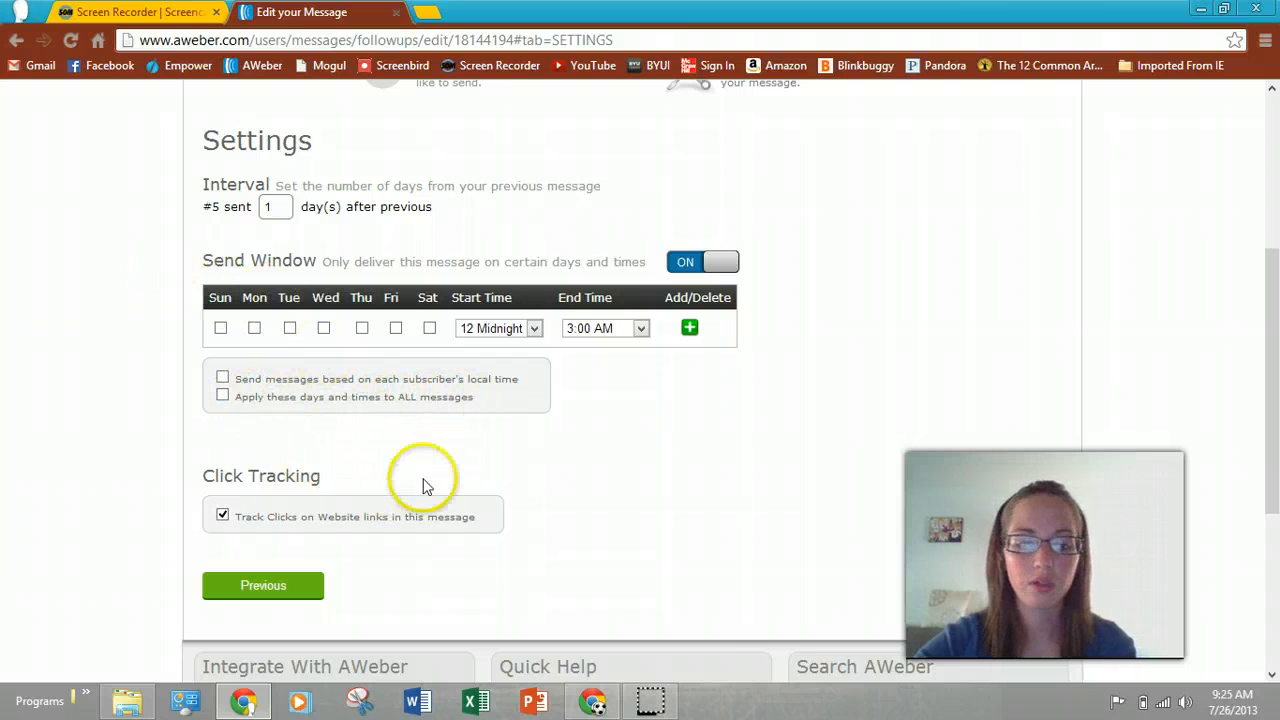
{"action": "scroll", "coordinate": [403, 450], "scroll_direction": "down", "scroll_amount": 2}
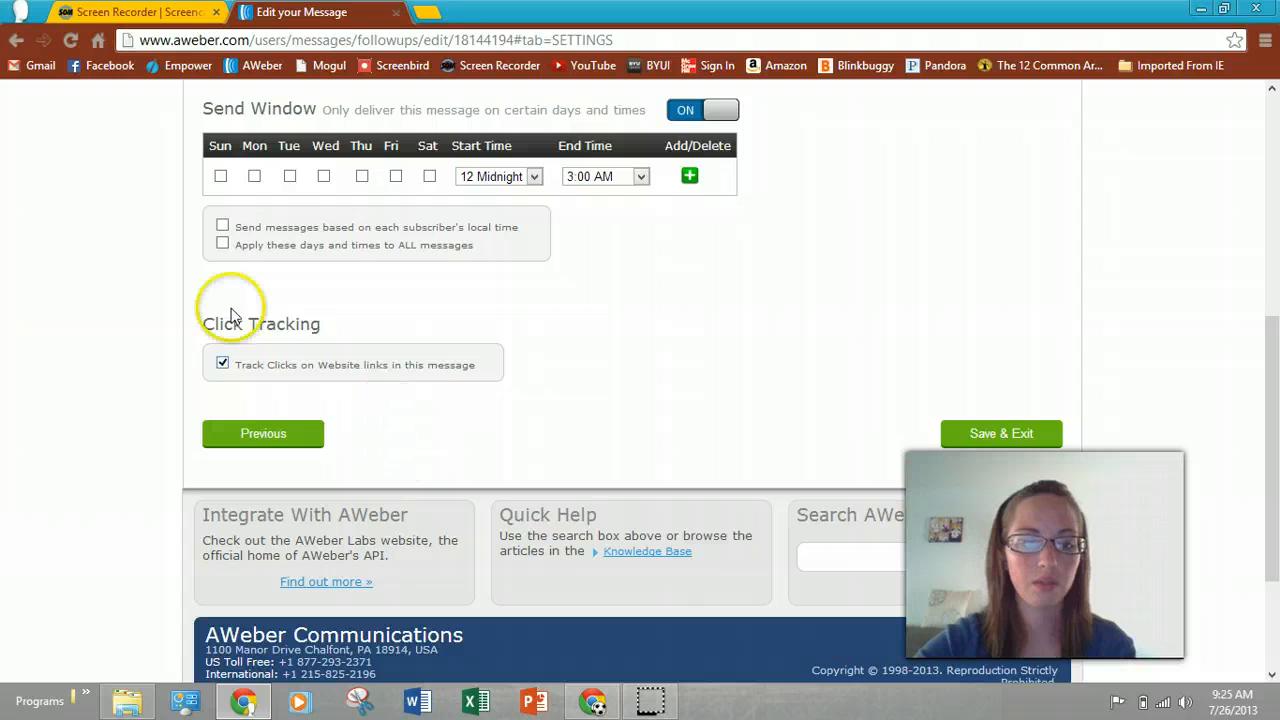
- Turn the Send Window off for message #5, and save and exit the message
{"action": "left_click", "coordinate": [697, 112]}
{"action": "left_click", "coordinate": [986, 428]}
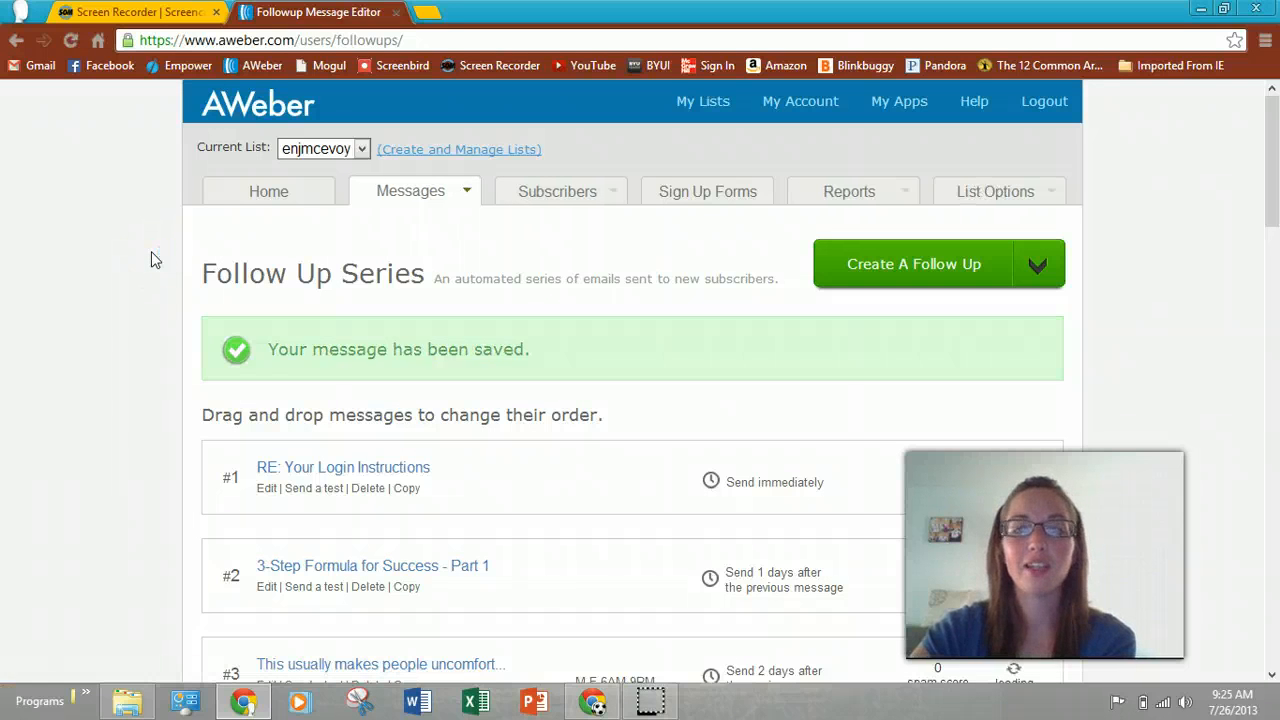
{"action": "left_click", "coordinate": [264, 191]}
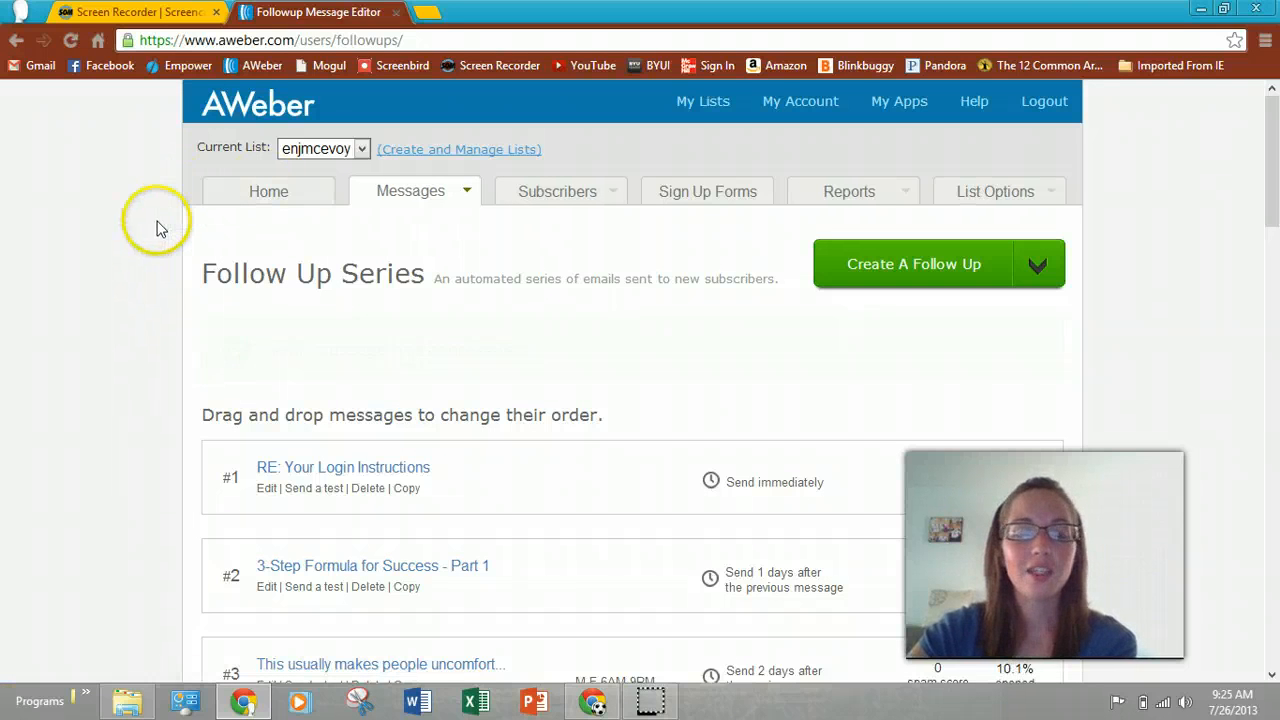